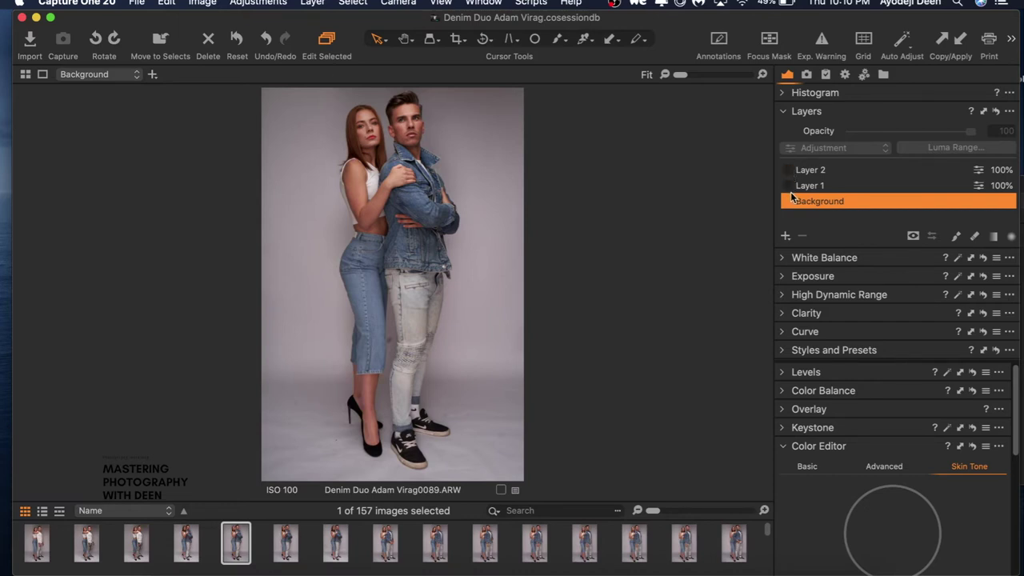
Enable both Layer 1 and Layer 2 on the Denim Duo portrait in Capture One, then move to Photoshop 2020.
click(787, 186)
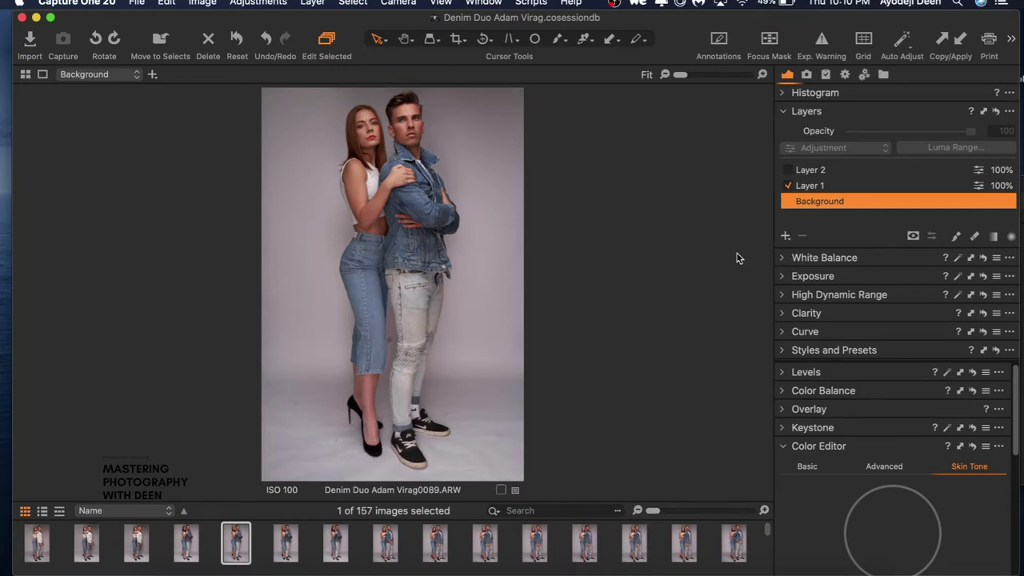
click(789, 171)
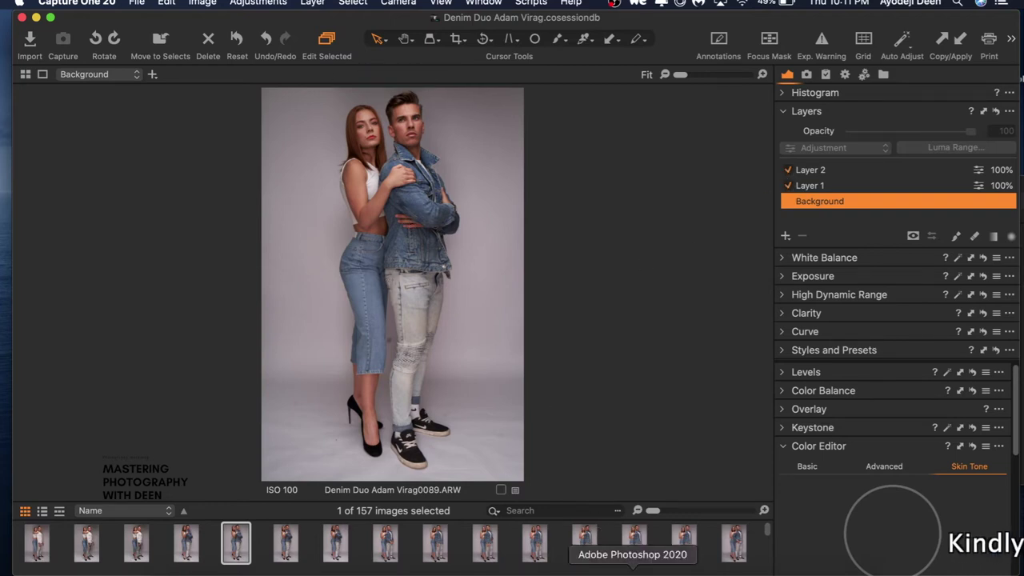
click(632, 569)
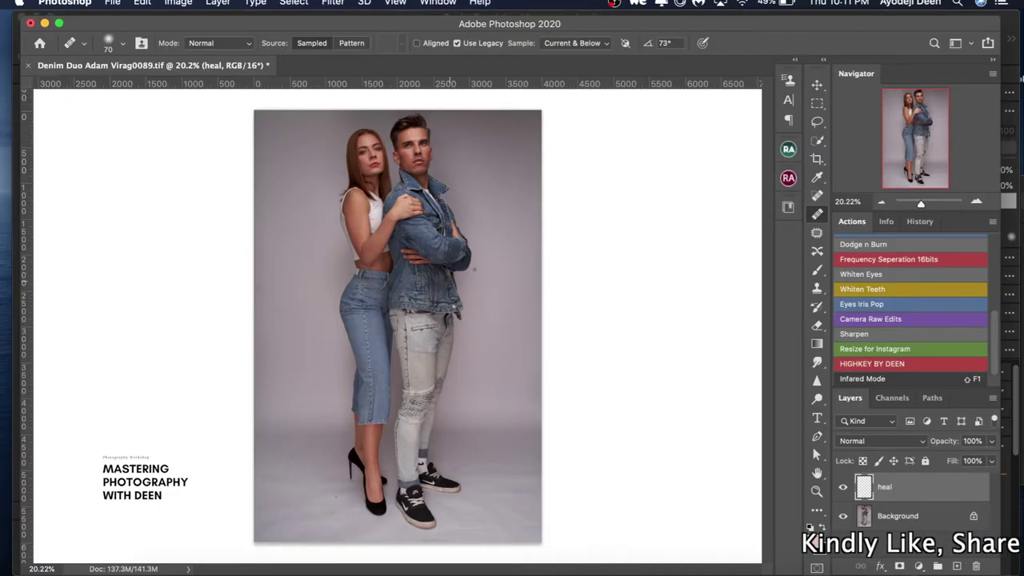
click(843, 487)
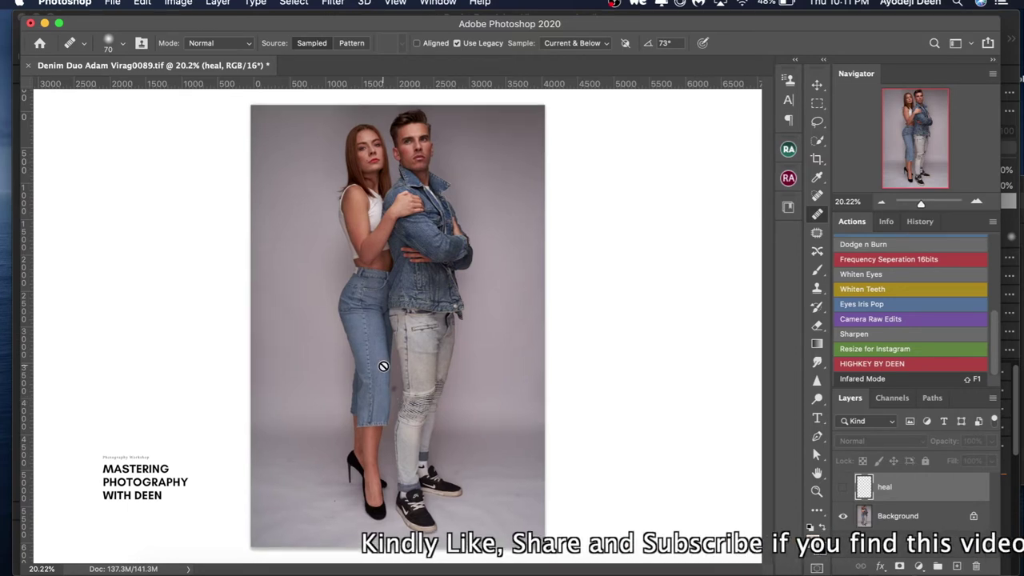
scroll(383, 366, up, 5)
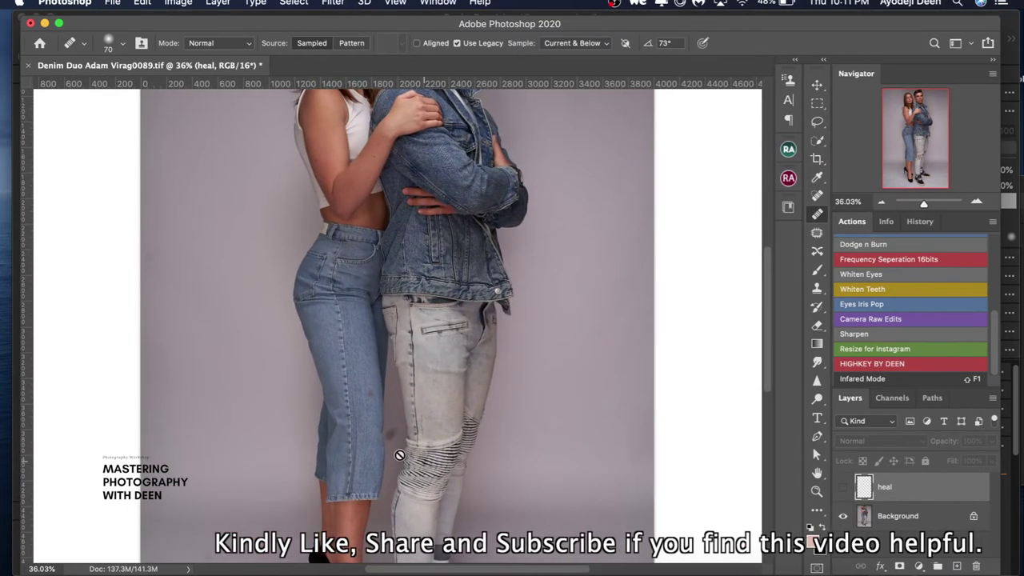
click(842, 488)
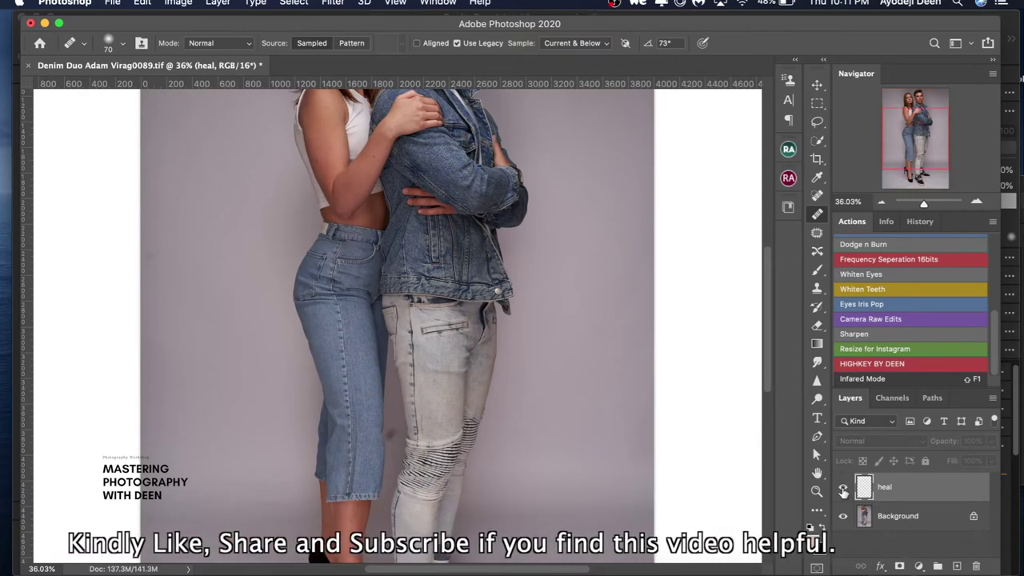
click(842, 488)
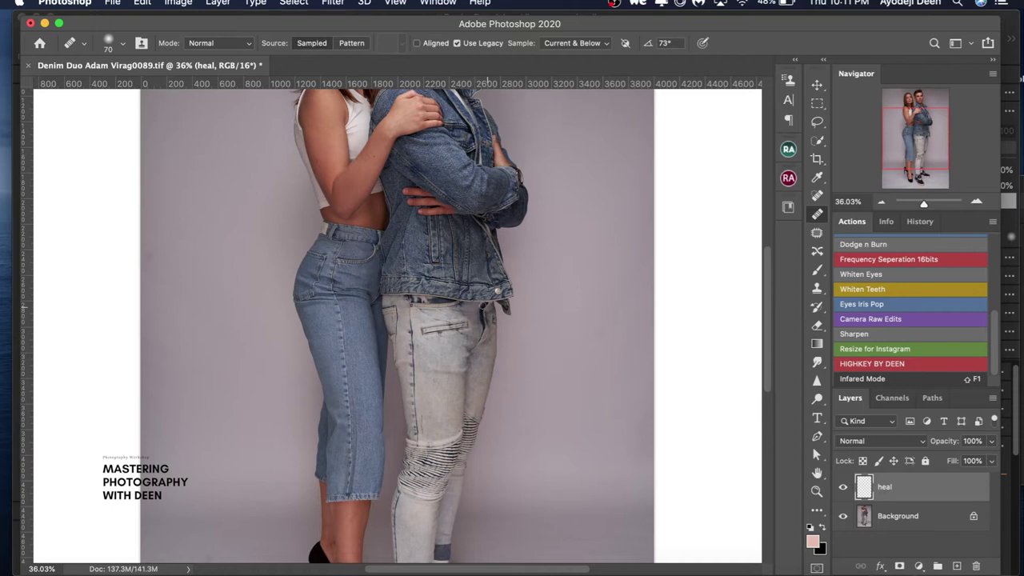
scroll(396, 324, down, 3)
scroll(397, 323, down, 3)
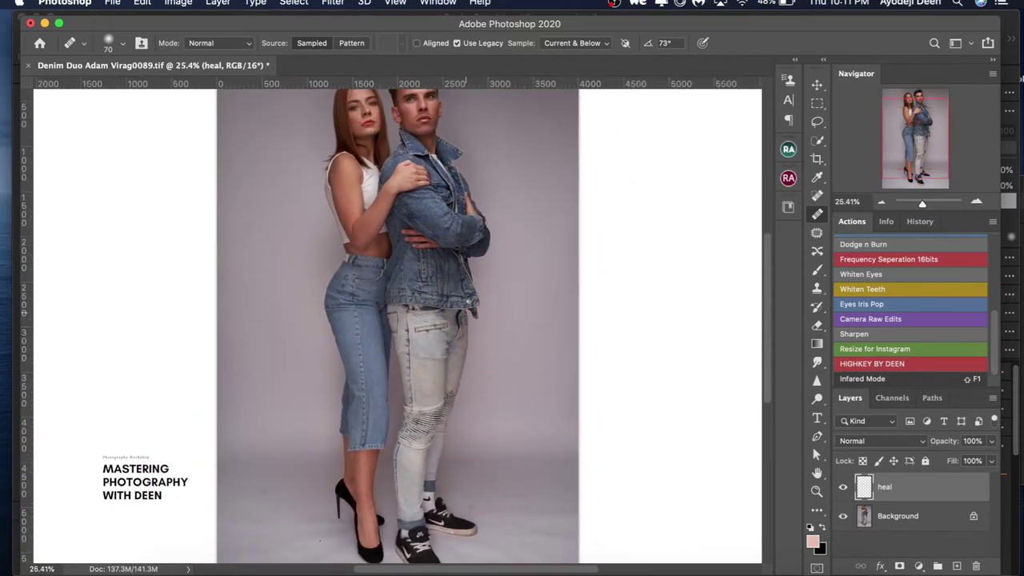
scroll(398, 324, down, 1)
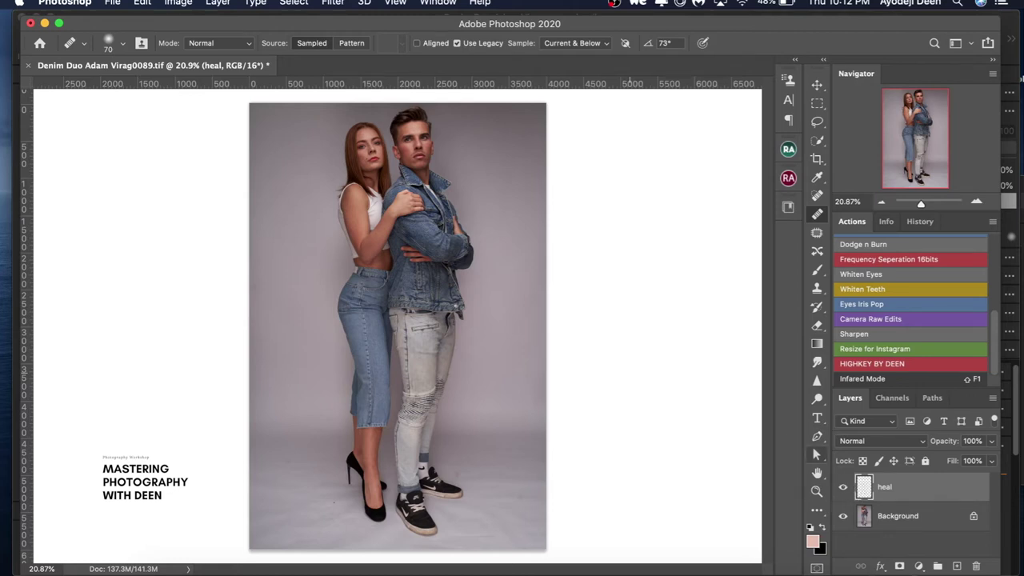
Zoom in on the couple's faces, settling on a close view of the woman's face.
key(z)
drag(362, 136, 430, 206)
drag(420, 170, 429, 245)
key(super+minus)
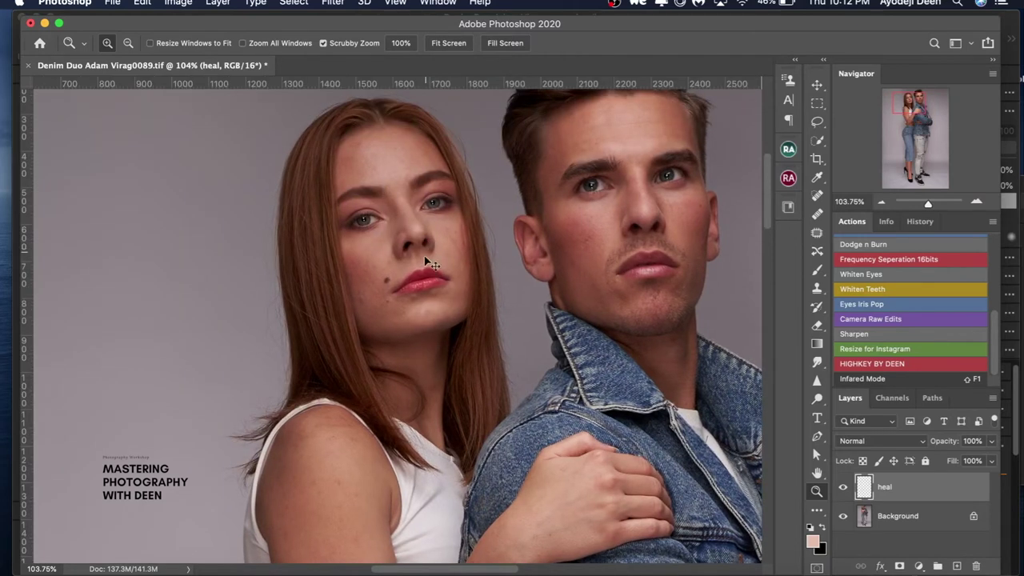
key(super+minus)
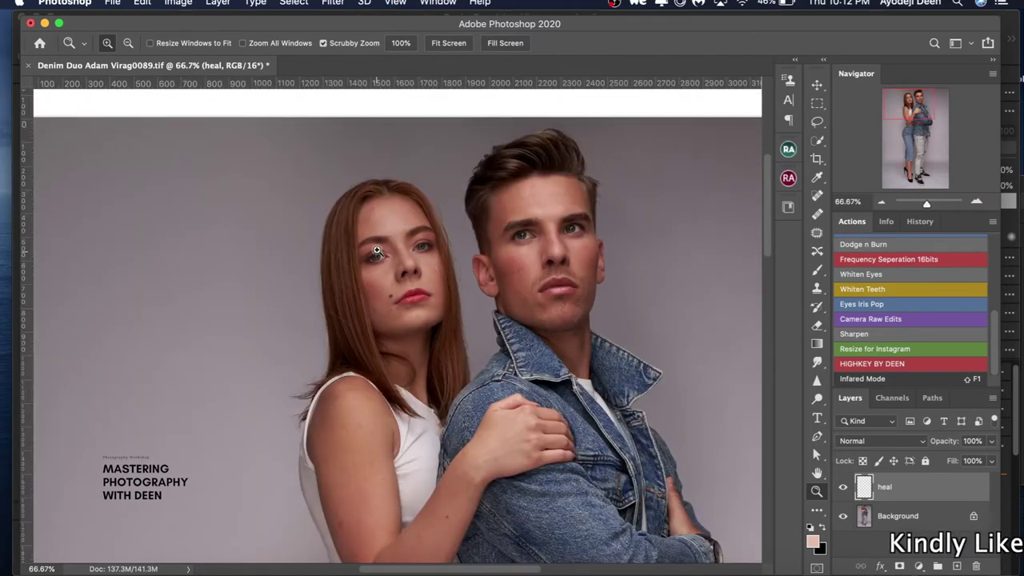
mouse_move(399, 229)
mouse_down()
mouse_move(432, 232)
mouse_move(418, 248)
mouse_up()
Select the Healing Brush, adjust its size, and toggle the heal layer to compare.
key(j)
key(bracketleft)
key(bracketleft)
key(bracketleft)
key(bracketleft)
key(bracketleft)
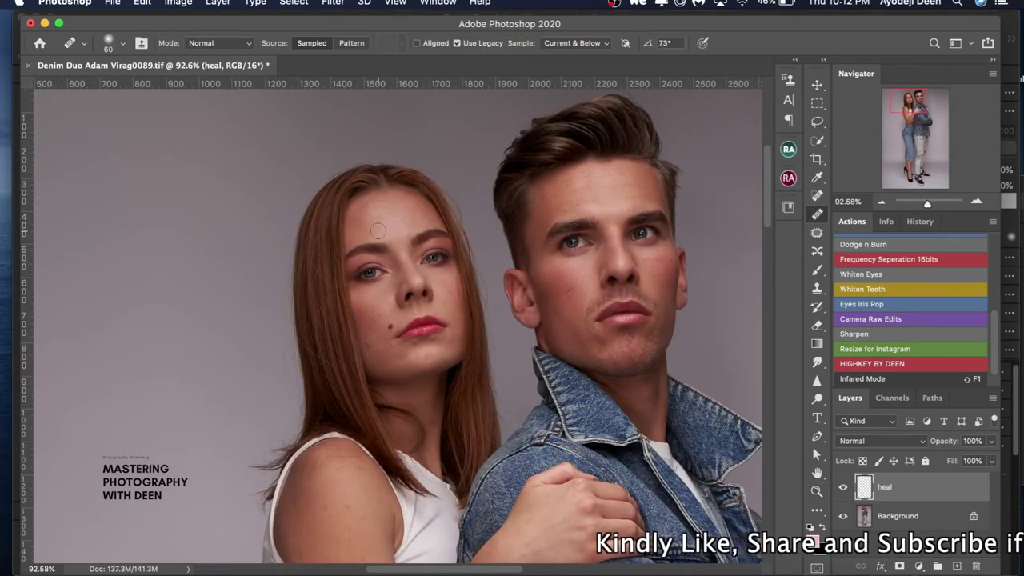
key(bracketleft)
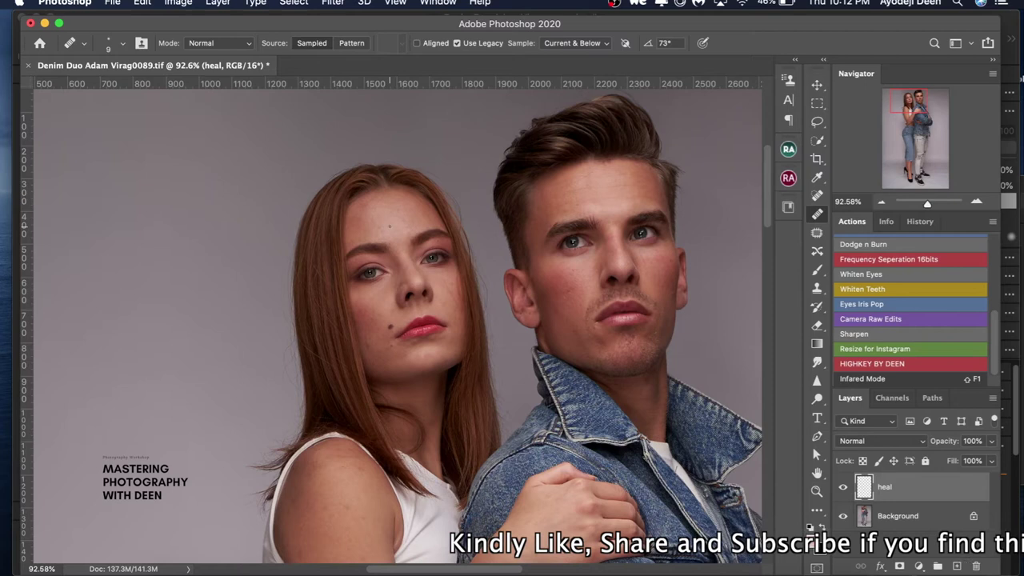
key(bracketright)
key(bracketright)
key(bracketright)
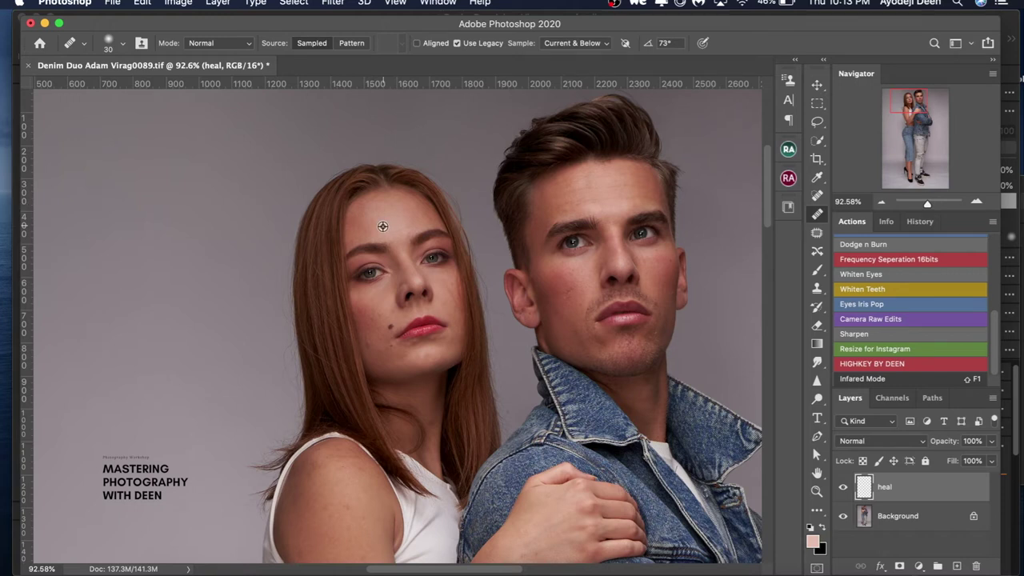
key(super+comma)
key(super+comma)
Heal the light streak and two dark spots on the woman's cheek with a smaller brush.
drag(442, 274, 447, 316)
key(super+comma)
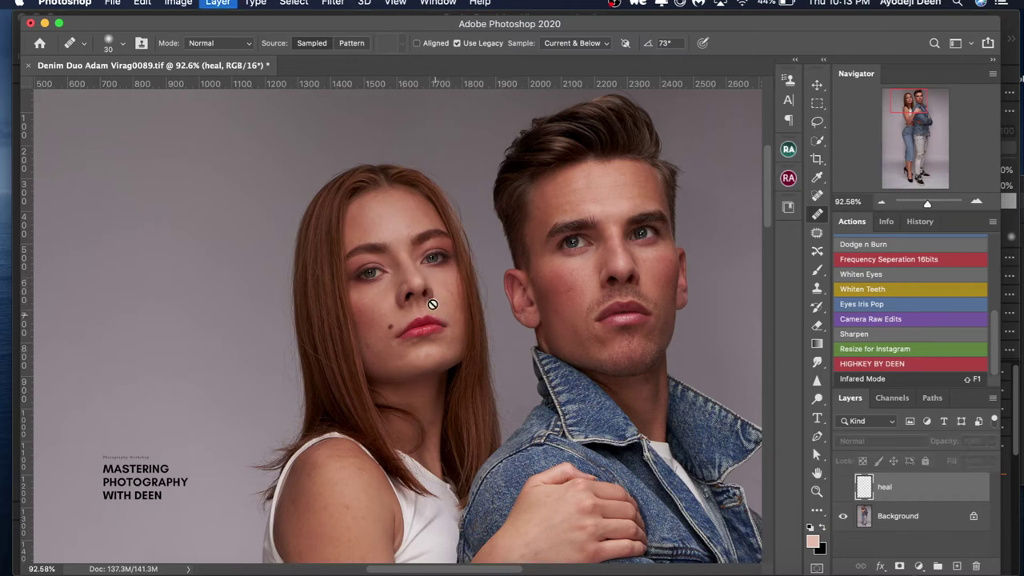
key(bracketleft)
key(bracketleft)
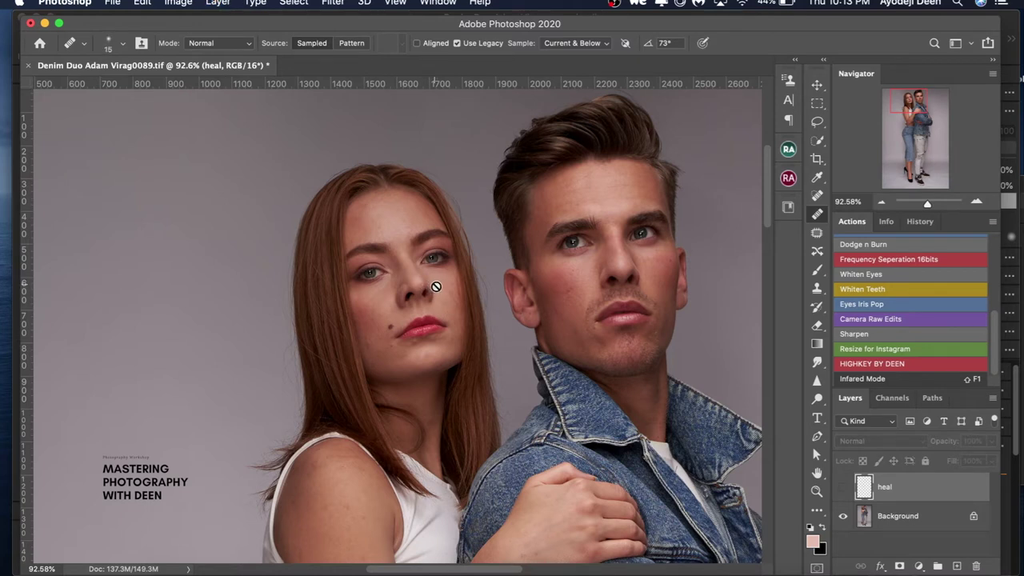
key(super+comma)
key(bracketleft)
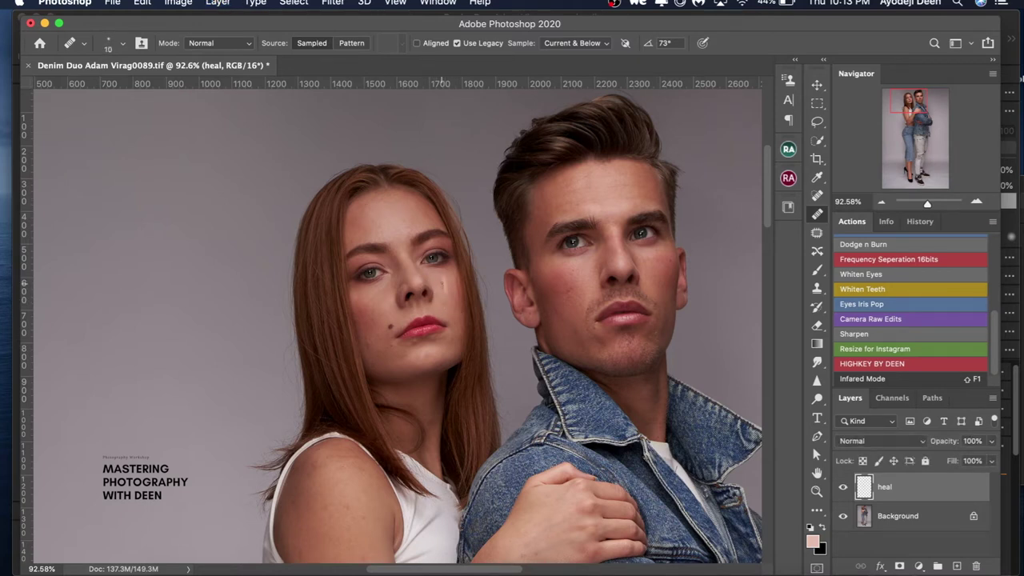
key(bracketleft)
drag(445, 279, 445, 296)
key(bracketright)
click(439, 276)
click(448, 291)
Keep healing sampling on Current & Below, then switch to a smaller Eraser.
click(576, 42)
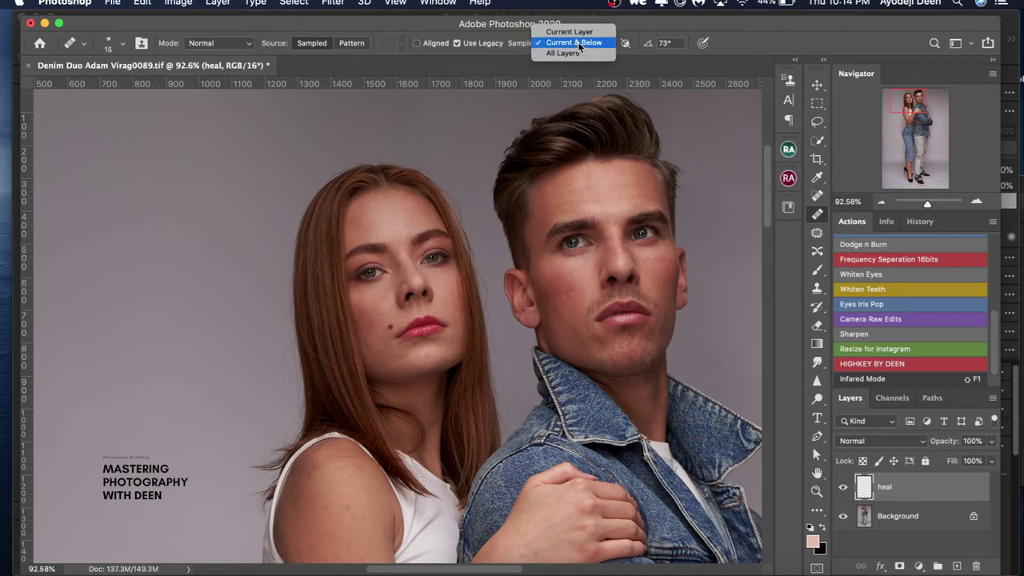
click(577, 43)
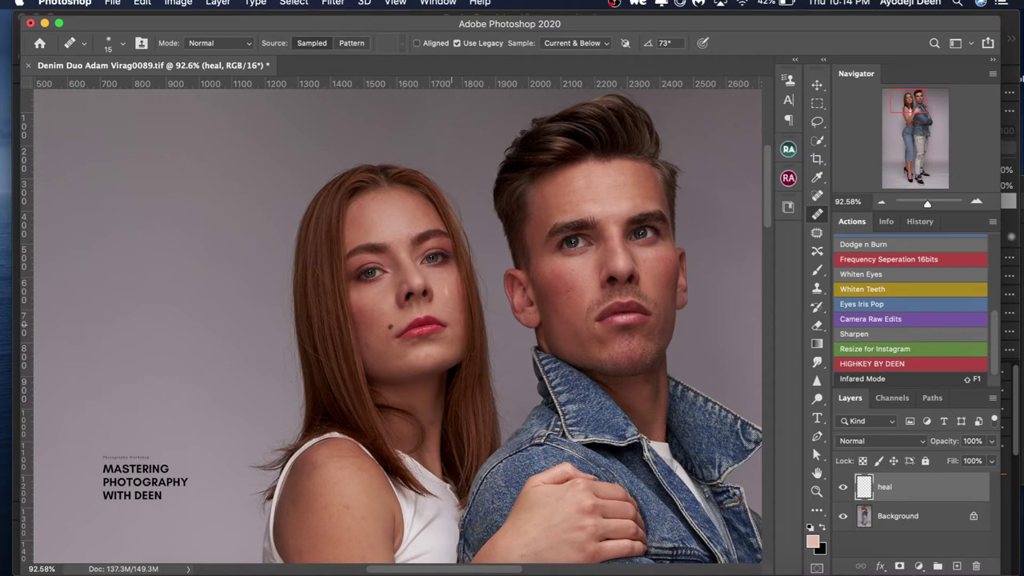
key(e)
key(bracketleft)
key(bracketleft)
key(bracketleft)
key(bracketleft)
key(bracketleft)
key(bracketleft)
key(bracketleft)
key(bracketleft)
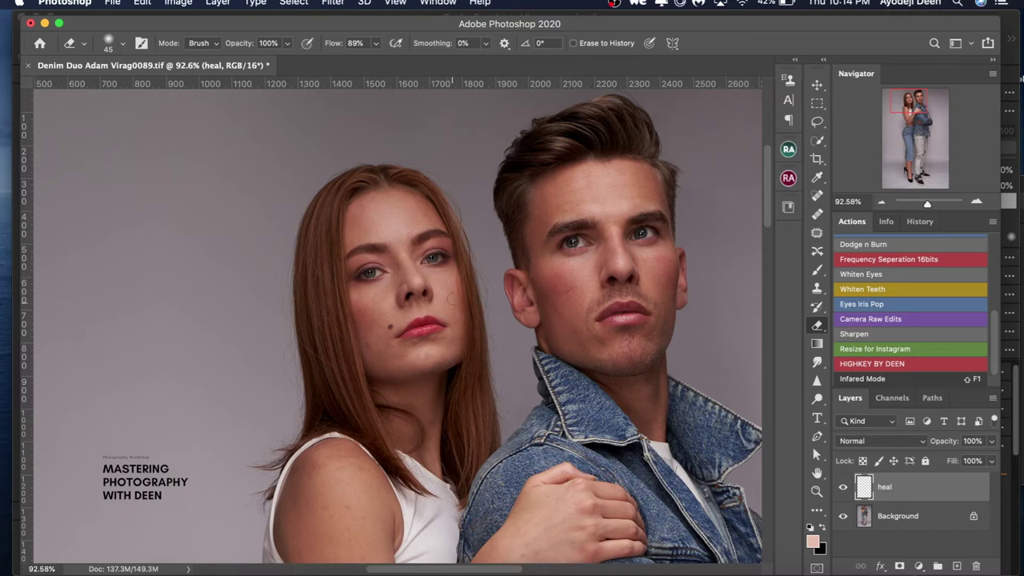
Heal the man's cheek spot and two stretches of his forehead, toggling the heal layer to compare.
key(j)
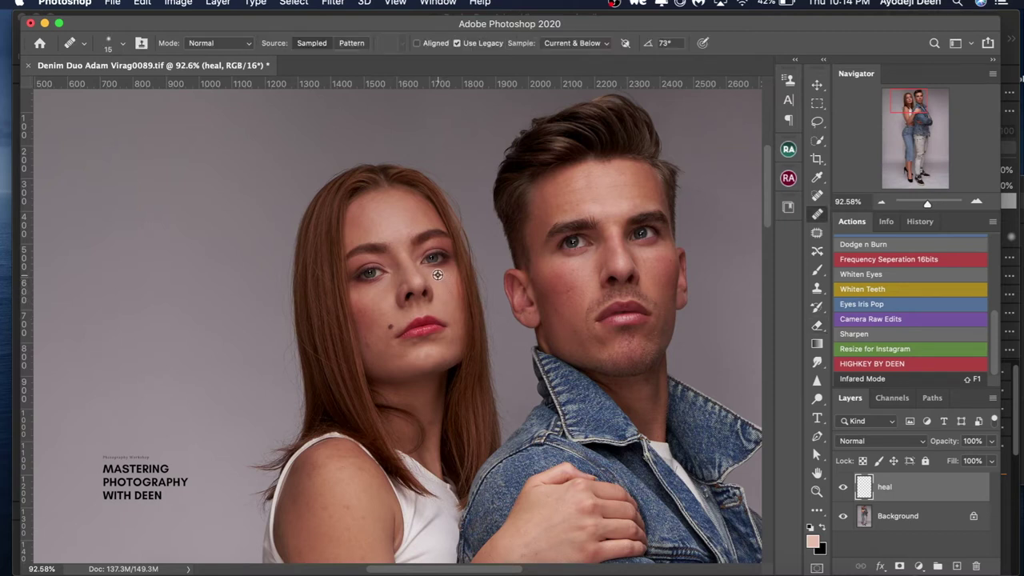
key(bracketright)
click(570, 294)
drag(570, 193, 601, 189)
mouse_move(583, 203)
mouse_down()
mouse_move(618, 199)
mouse_move(616, 213)
mouse_move(642, 215)
mouse_up()
key(super+comma)
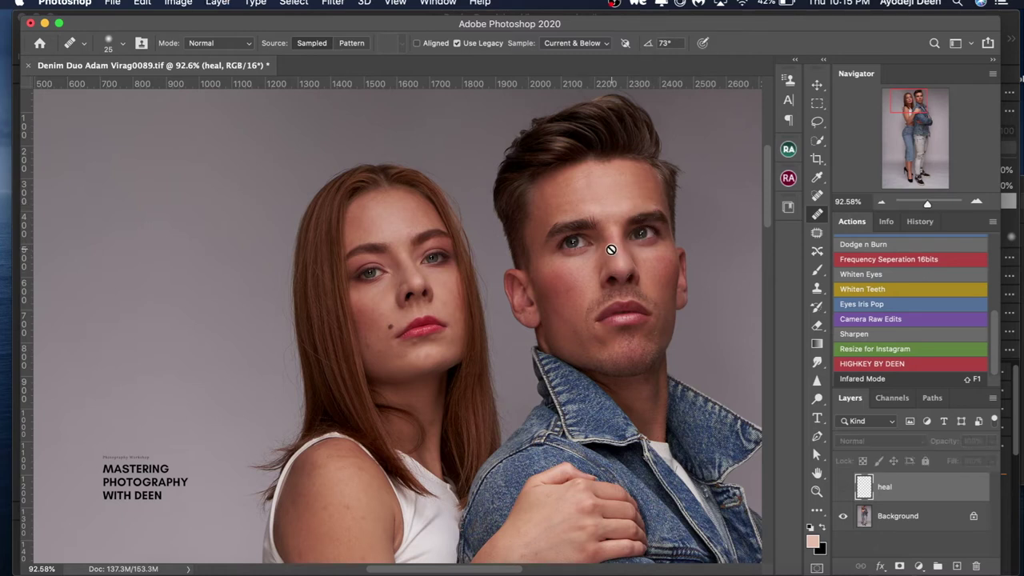
key(super+comma)
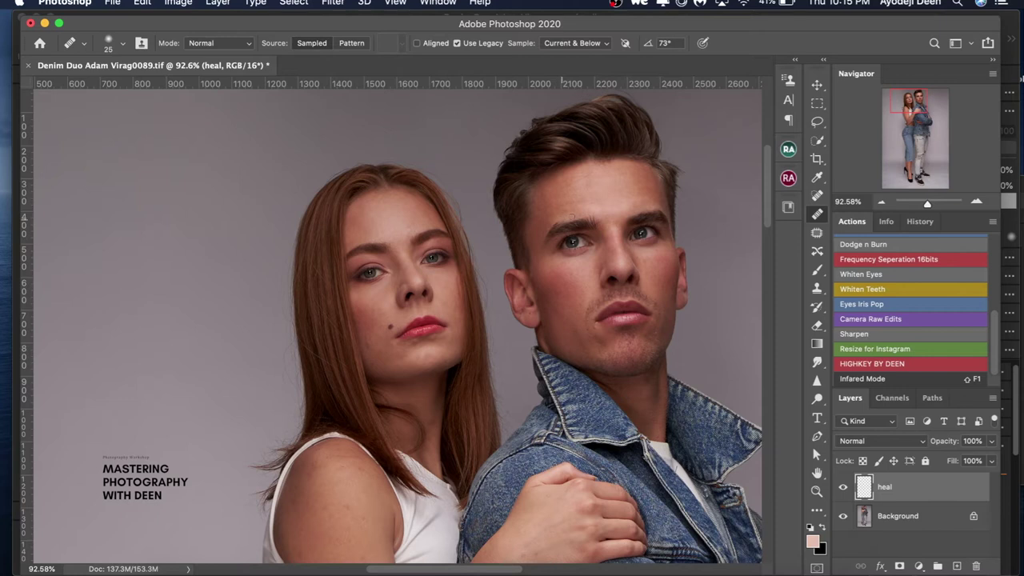
key(ctrl+bracketright)
key(ctrl+bracketright)
Sample clean cheek skin and heal the spots below the woman's lip and on her chin.
alt+click(376, 306)
click(422, 352)
click(416, 341)
alt+click(378, 354)
click(416, 346)
click(413, 361)
Heal the cheek spots beside the mole, then run the Frequency Seperation 16bits action.
click(368, 334)
key(super+comma)
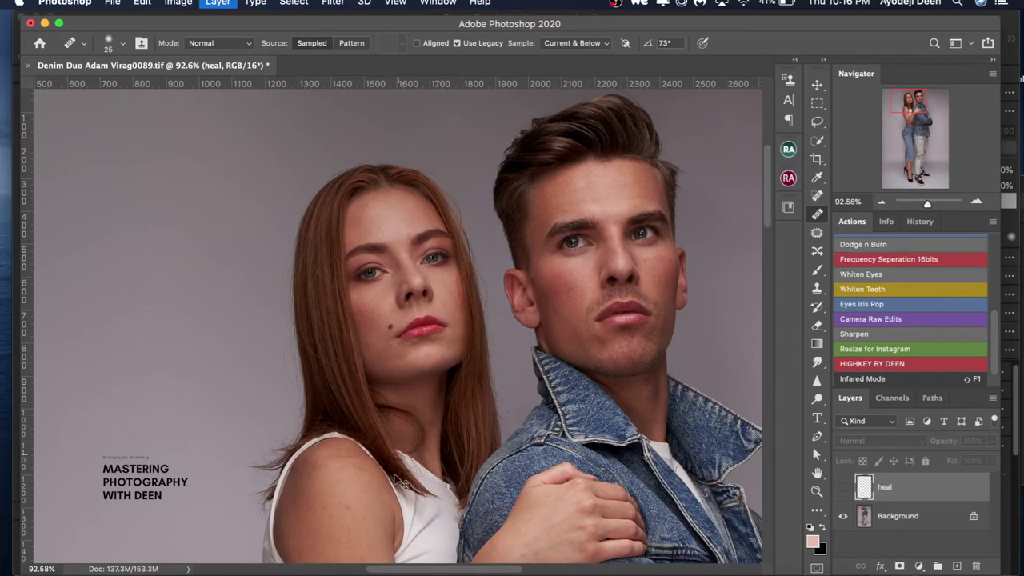
key(super+comma)
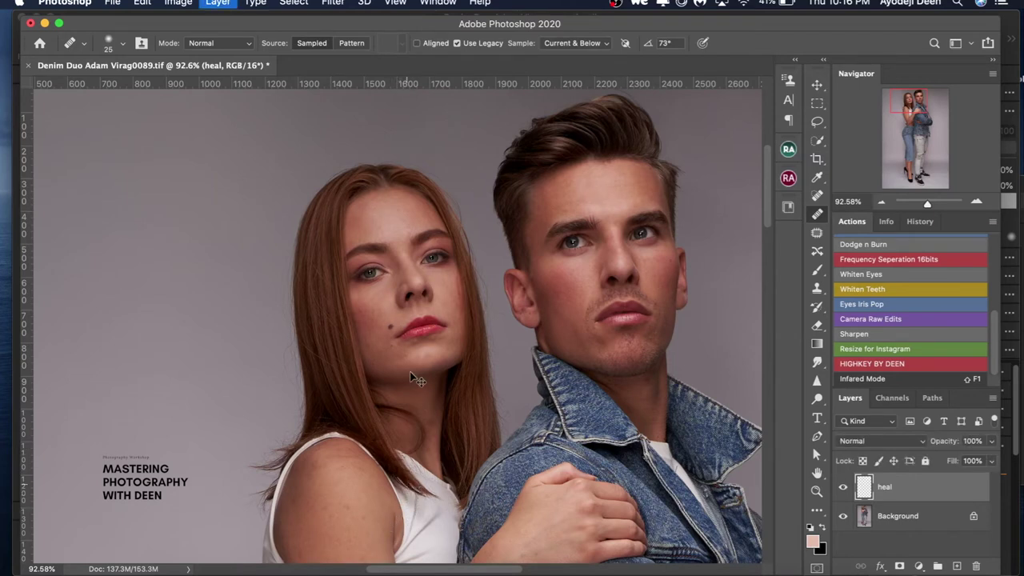
alt+click(374, 316)
click(379, 349)
click(394, 352)
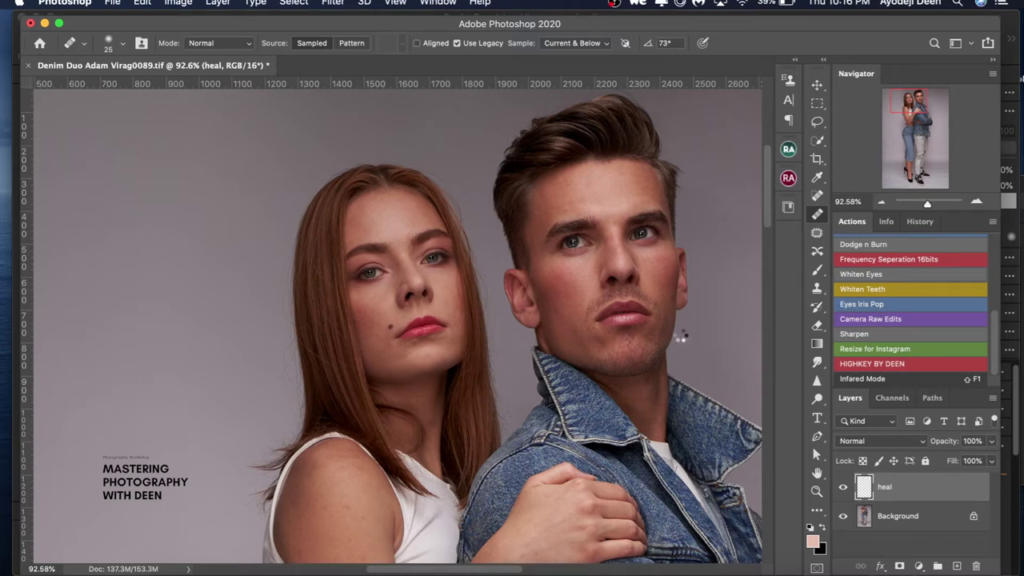
key(F2)
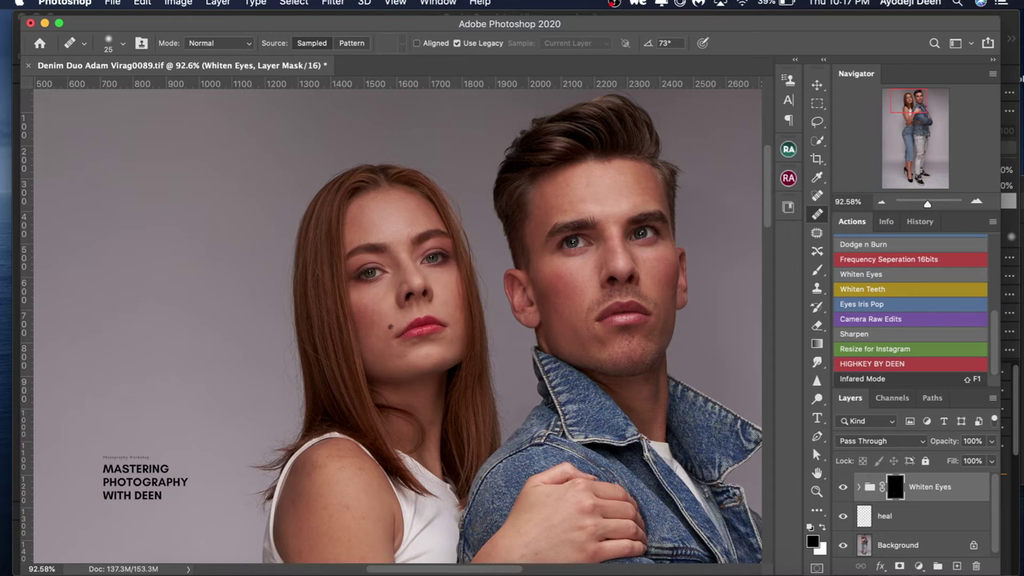
Set up a white brush at 26% flow and size 8, zoomed on the woman's eyes.
key(b)
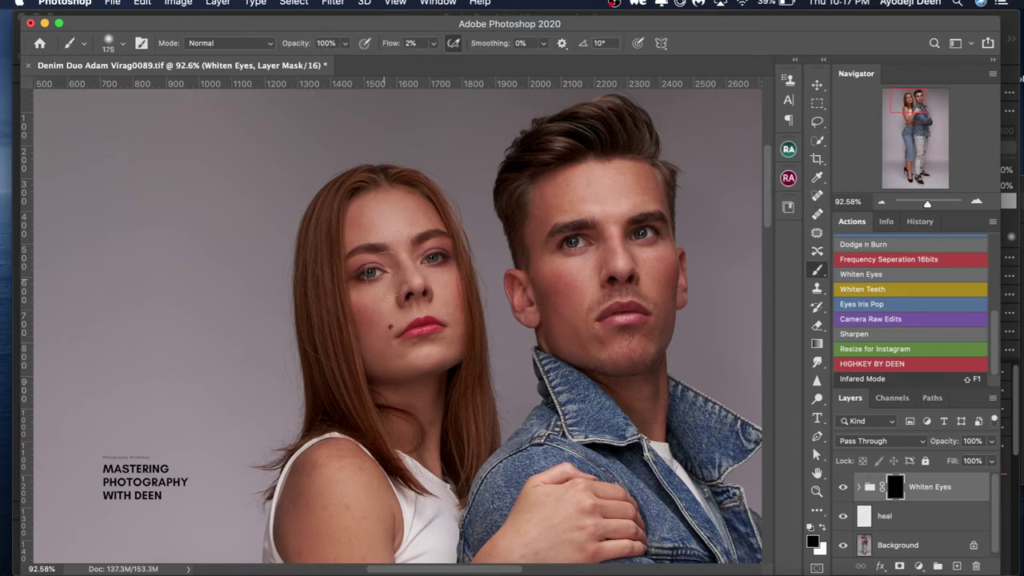
key(bracketleft)
key(bracketleft)
click(432, 44)
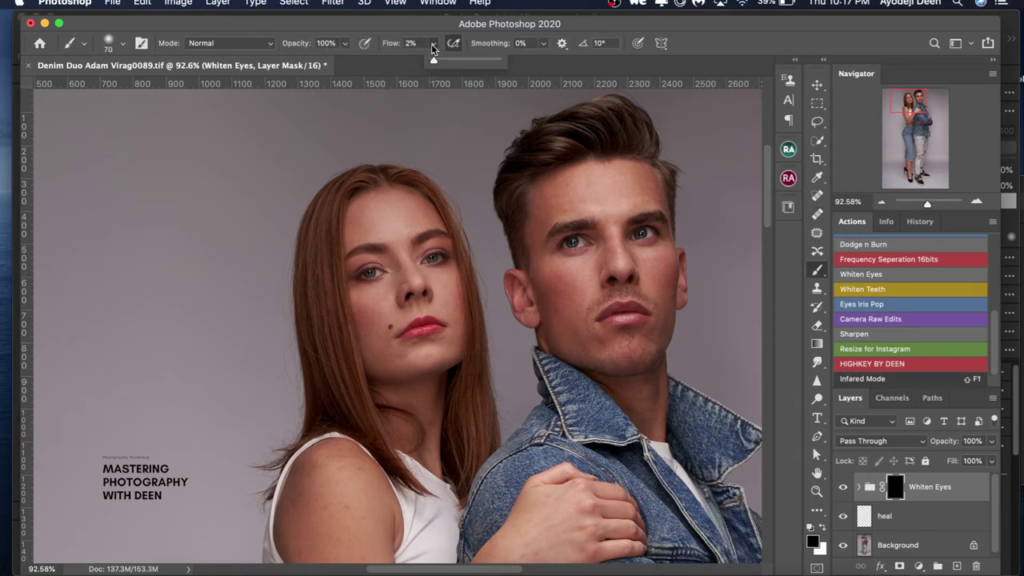
drag(439, 63, 448, 62)
key(bracketleft)
key(bracketleft)
key(bracketleft)
key(bracketleft)
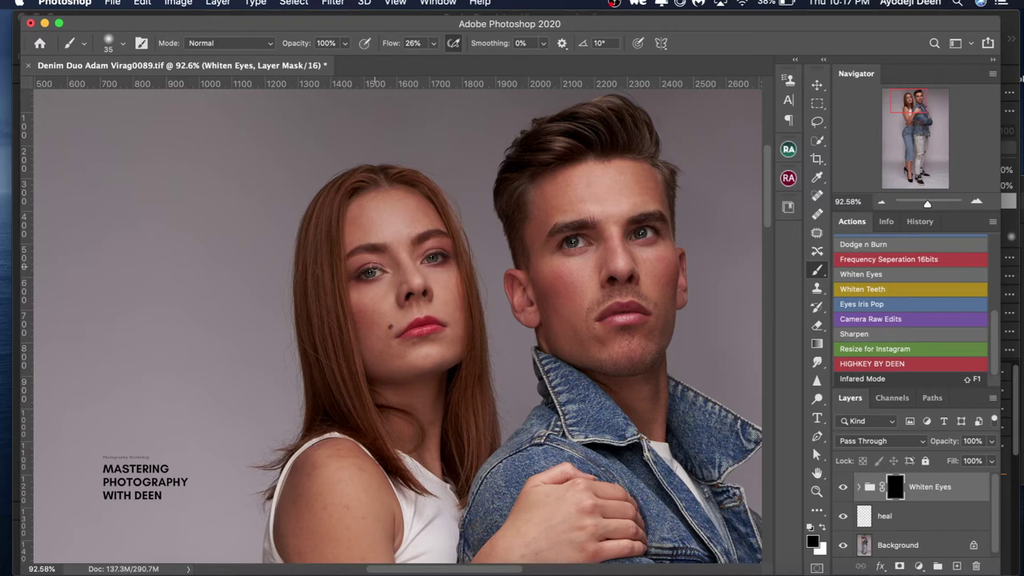
key(z)
drag(377, 284, 440, 240)
key(b)
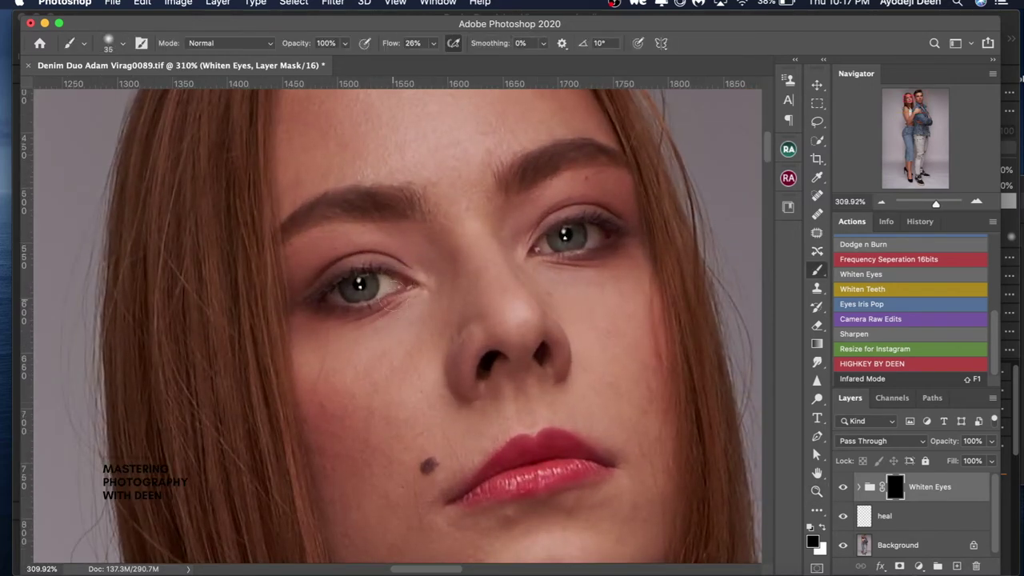
key(bracketleft)
key(bracketleft)
key(bracketleft)
key(bracketleft)
key(bracketleft)
key(bracketleft)
key(x)
key(backslash)
key(backslash)
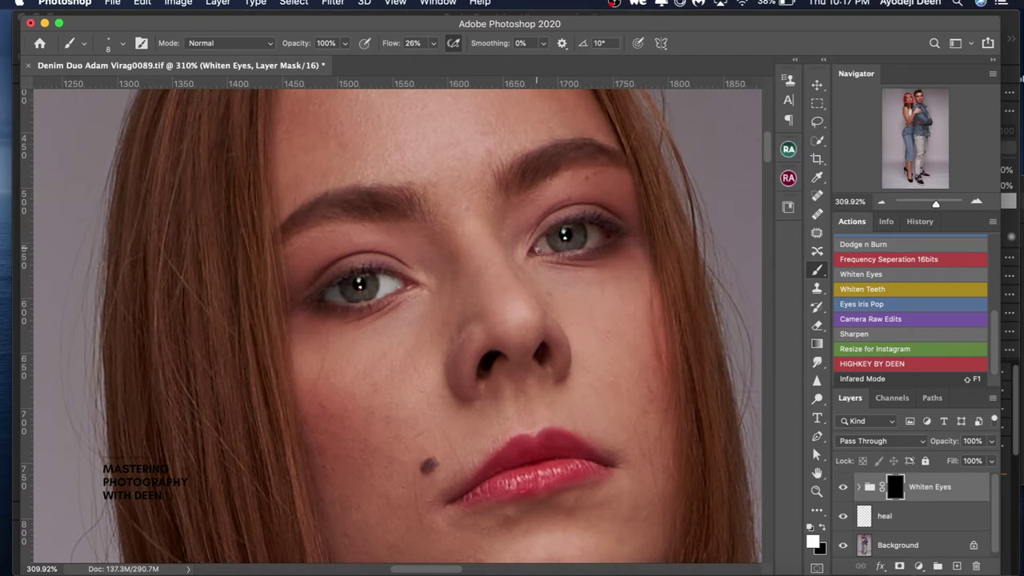
Whiten the woman's right eye white, checking coverage with the red mask overlay.
drag(543, 241, 545, 240)
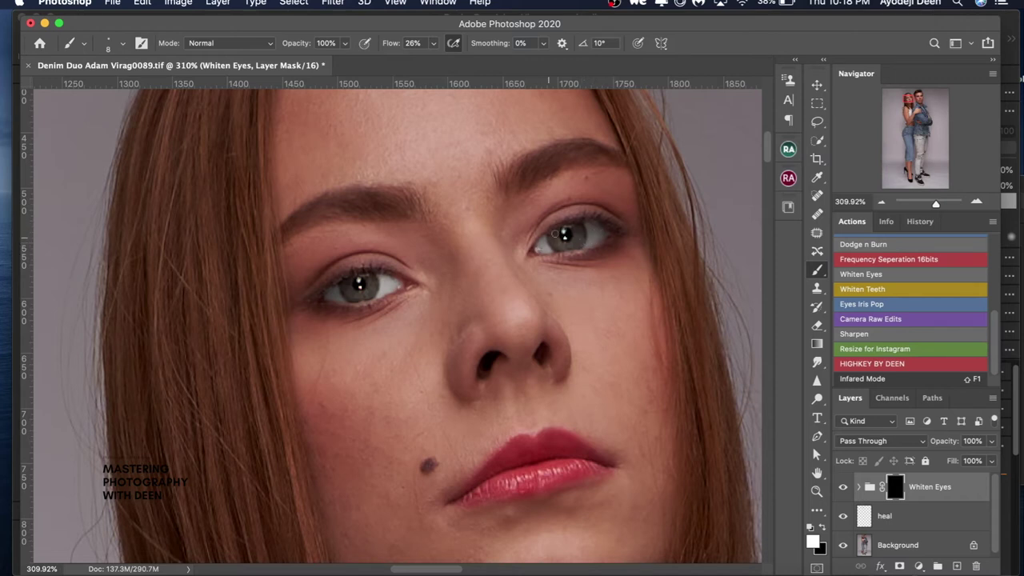
key(x)
key(backslash)
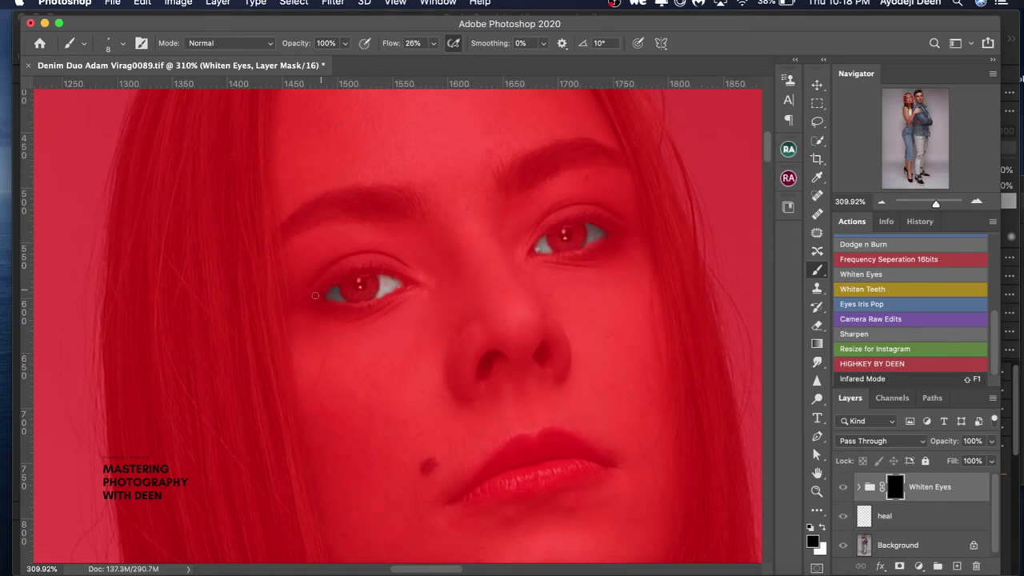
key(backslash)
key(x)
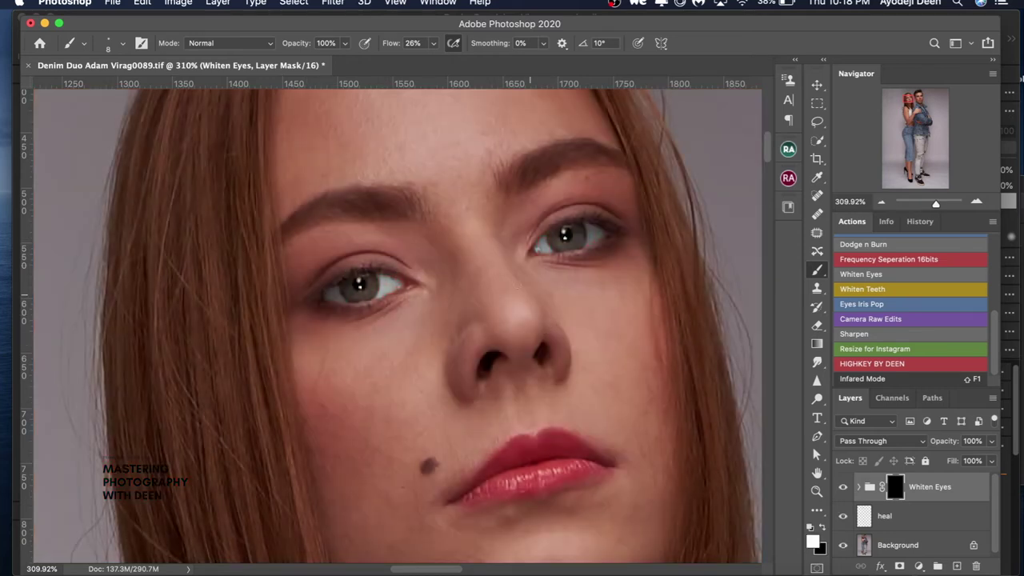
key(backslash)
key(x)
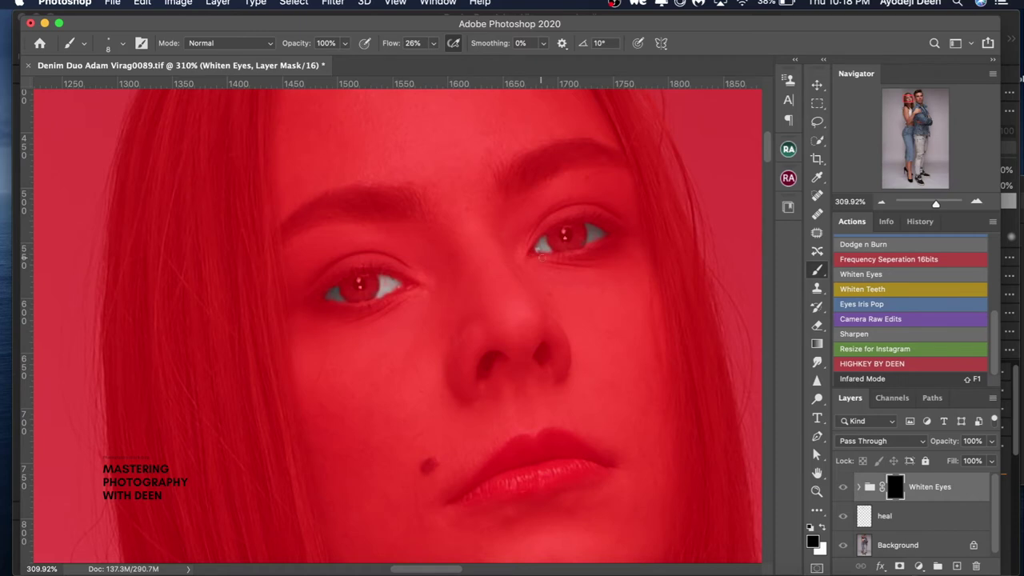
key(x)
key(backslash)
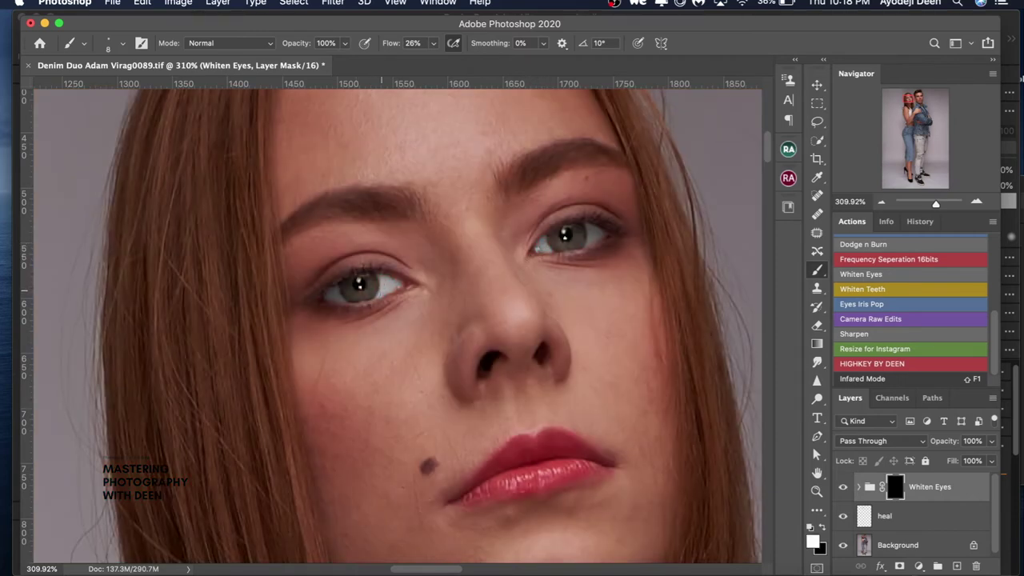
Move to the man's face and whiten both of his eye whites.
click(926, 96)
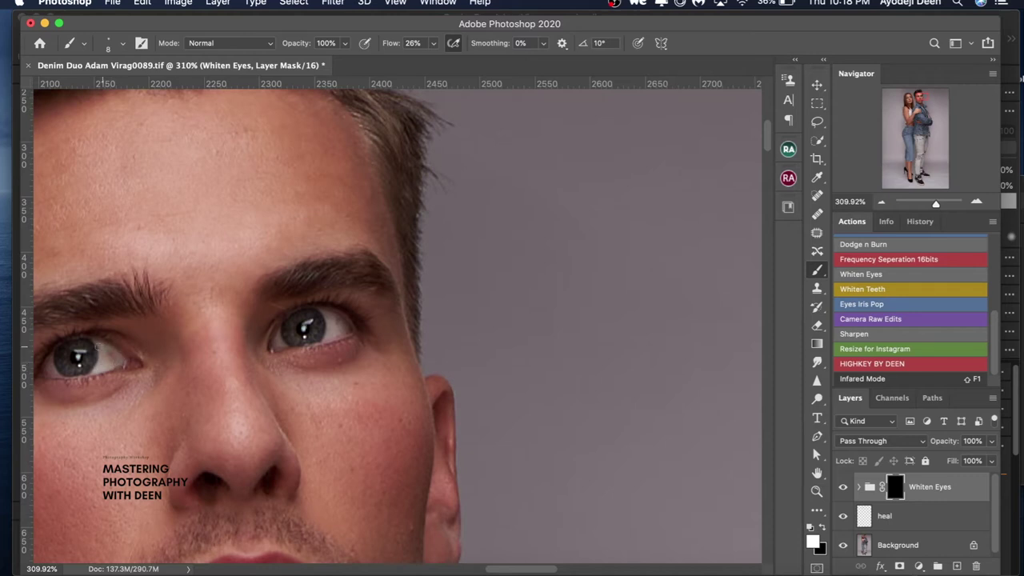
drag(172, 320, 356, 253)
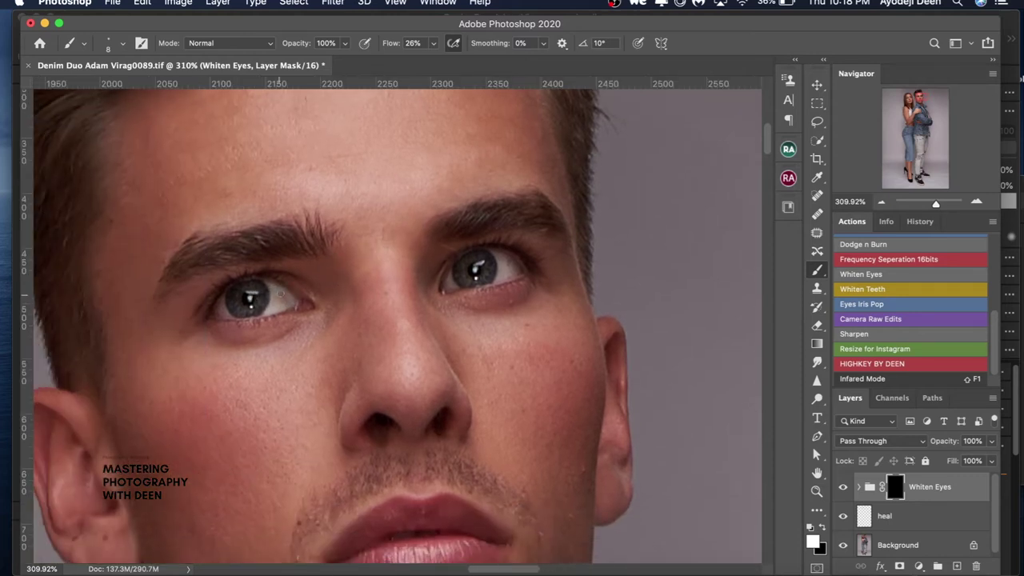
drag(280, 297, 286, 294)
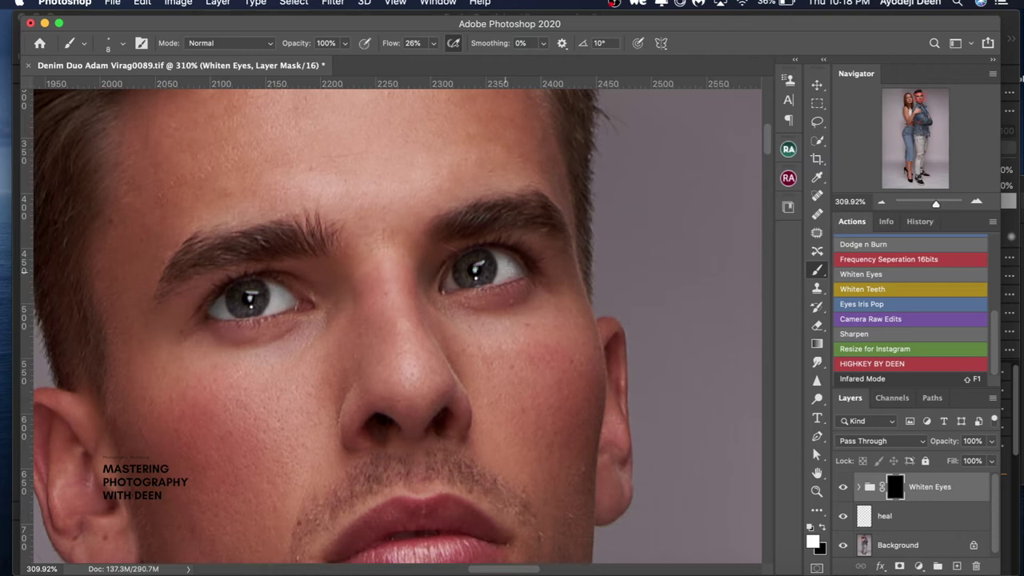
drag(444, 289, 457, 287)
Run the Eyes Iris Pop action and set the brush to 100% flow, size 35.
click(858, 307)
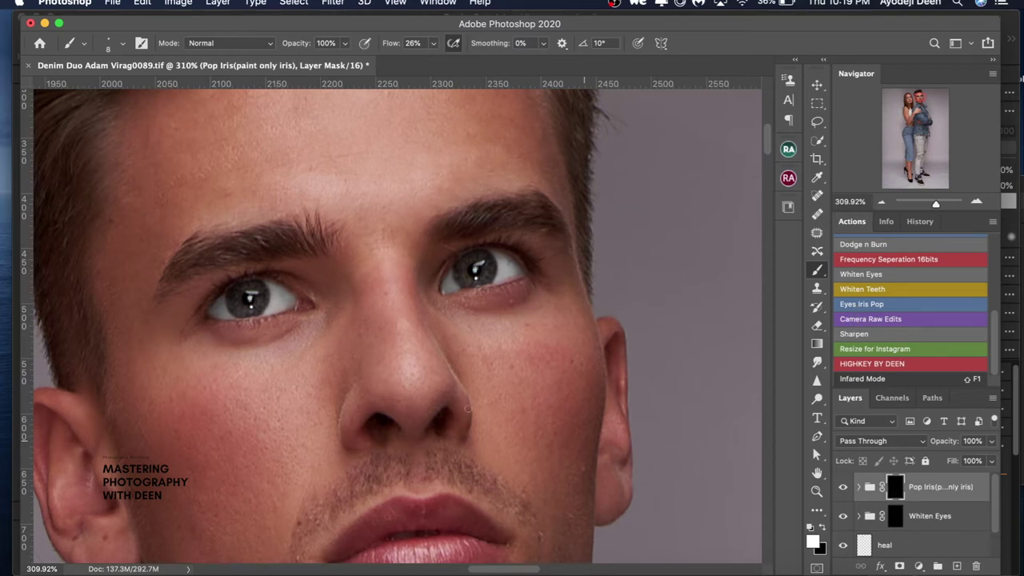
key(bracketright)
key(bracketright)
key(bracketright)
key(bracketright)
key(bracketright)
key(bracketright)
key(bracketright)
click(433, 43)
drag(429, 60, 482, 60)
click(614, 143)
key(bracketleft)
key(bracketright)
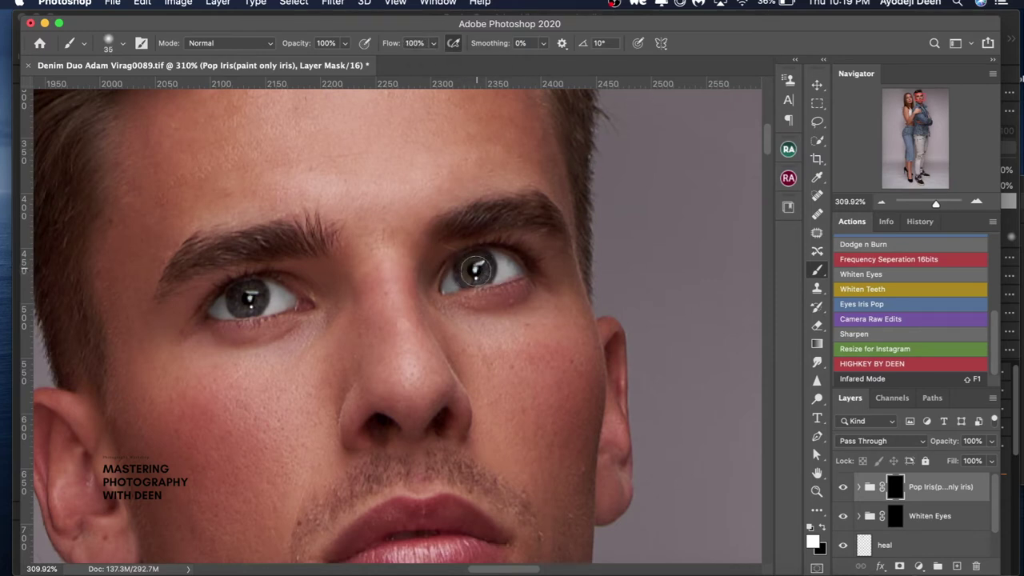
scroll(344, 330, left, 5)
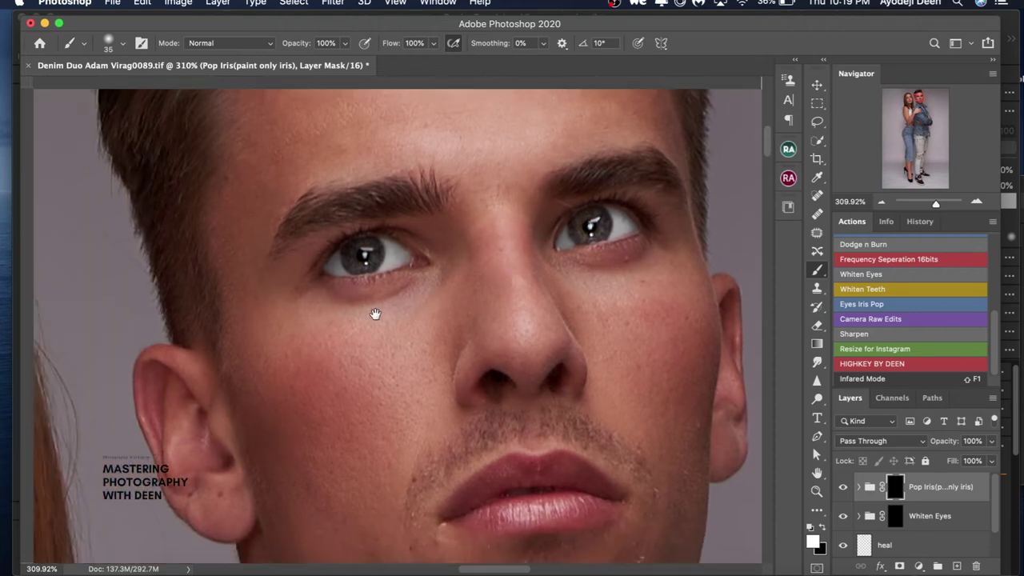
scroll(372, 280, down, 2)
Paint the iris pop onto the man's left iris and check the Pop Iris mask overlay.
drag(371, 250, 373, 258)
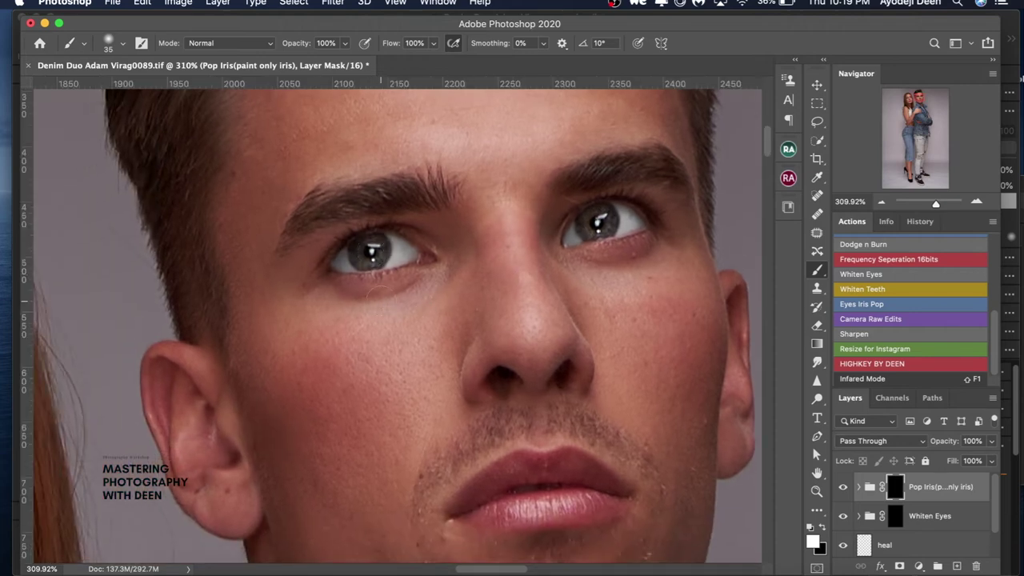
key(super+comma)
key(super+comma)
key(super+comma)
key(super+comma)
key(super+comma)
key(super+comma)
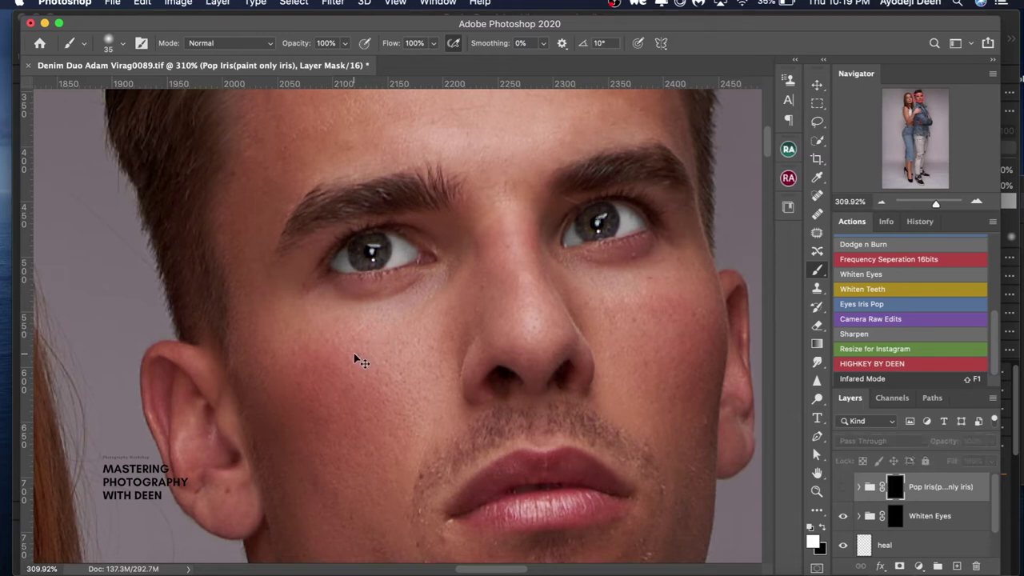
key(x)
key(bracketleft)
key(bracketleft)
key(bracketleft)
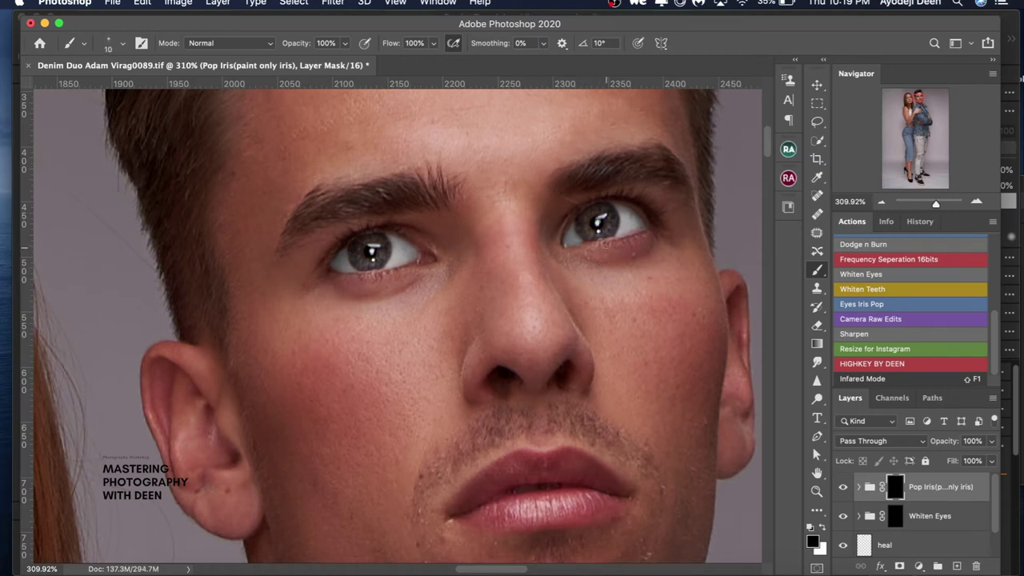
key(backslash)
key(backslash)
Paint the iris pop onto both of the woman's irises and compare before and after.
drag(327, 357, 557, 327)
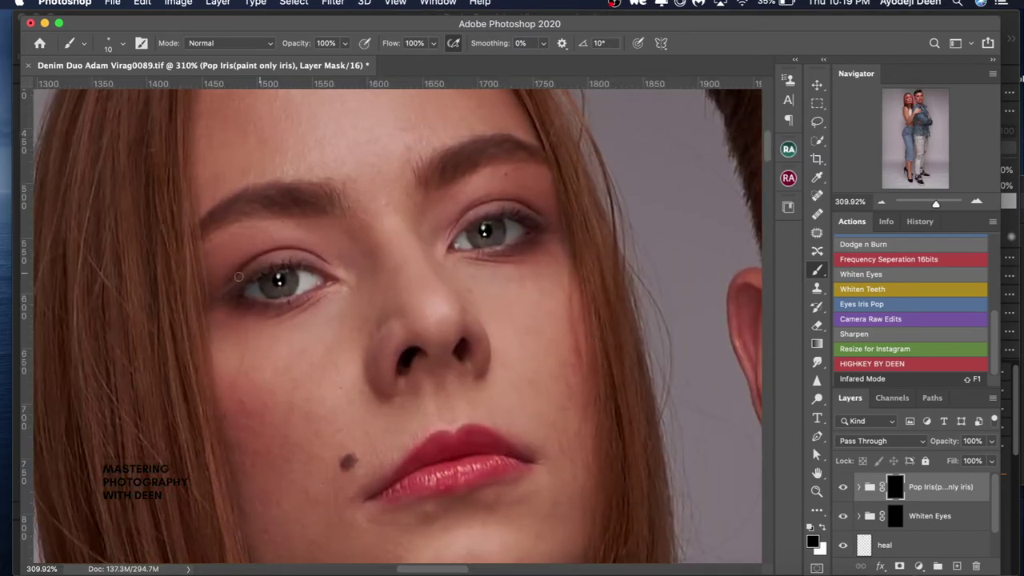
key(x)
key(bracketright)
key(bracketright)
key(bracketright)
key(bracketright)
key(bracketright)
drag(279, 280, 280, 285)
drag(482, 235, 484, 232)
key(x)
key(bracketleft)
key(bracketleft)
key(bracketleft)
key(bracketleft)
key(bracketleft)
key(super+comma)
key(super+comma)
key(super+comma)
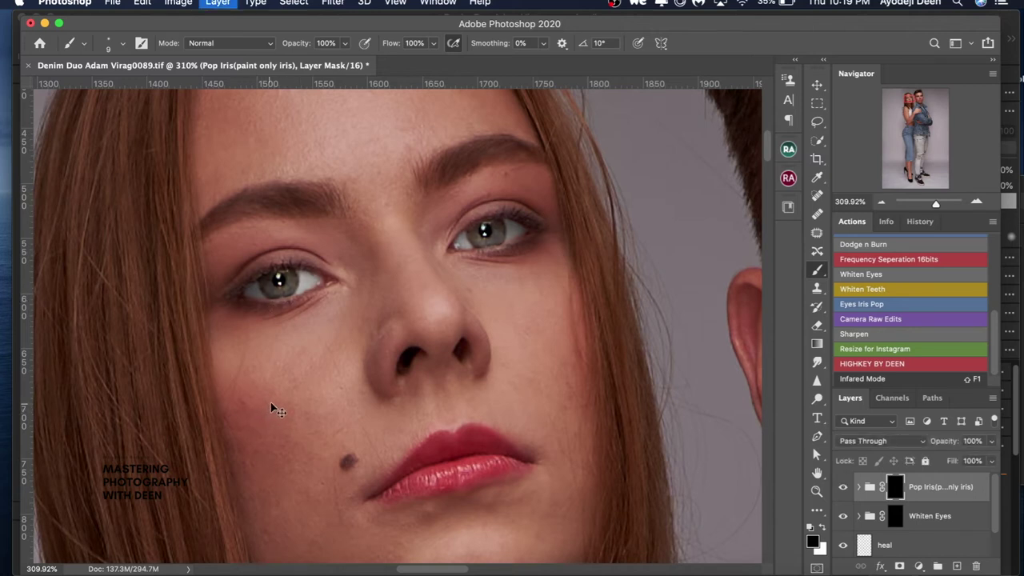
key(super+comma)
Select the heal layer with the Healing Brush at size 7.
click(864, 547)
key(j)
key(bracketleft)
key(bracketleft)
key(bracketleft)
key(bracketleft)
key(bracketleft)
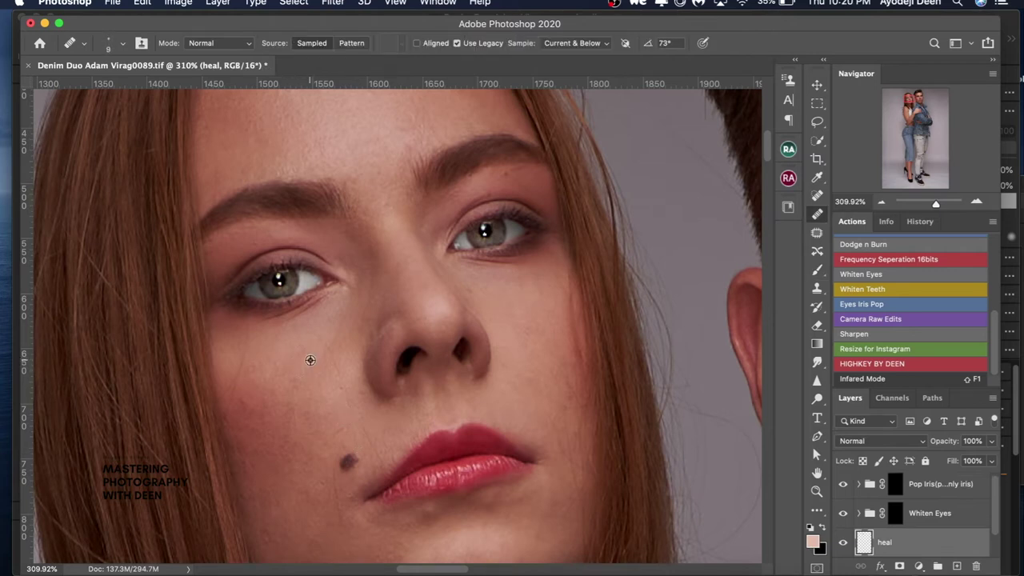
Sample nearby clean skin and heal the blemishes on the woman's cheek at brush size 7.
alt+click(311, 359)
click(331, 356)
drag(331, 357, 362, 428)
alt+click(230, 345)
alt+click(230, 370)
scroll(360, 179, up, 4)
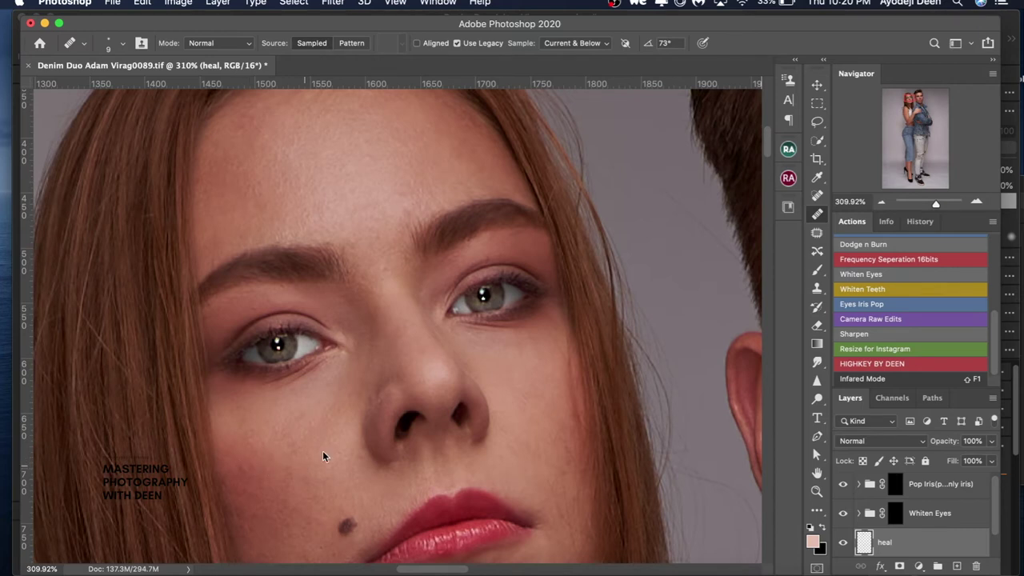
scroll(340, 407, down, 3)
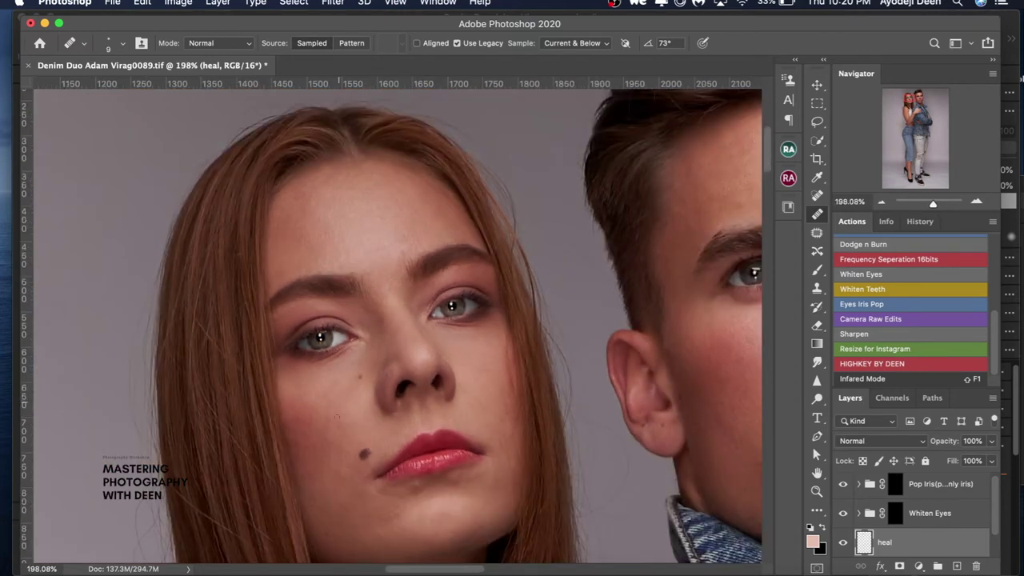
Fit the portrait on screen and toggle between the original Background and the retouched result.
key(super+0)
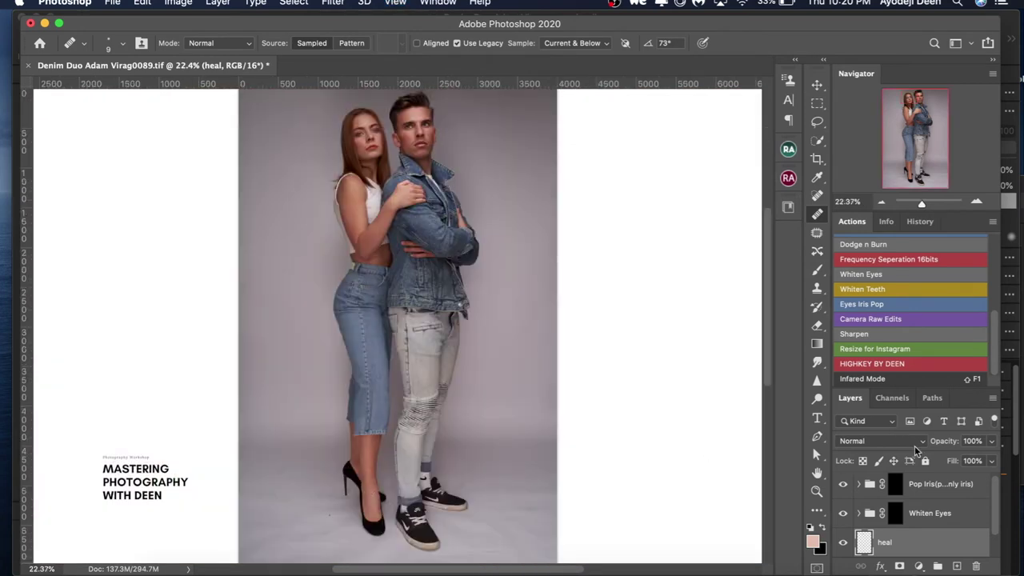
scroll(994, 506, down, 1)
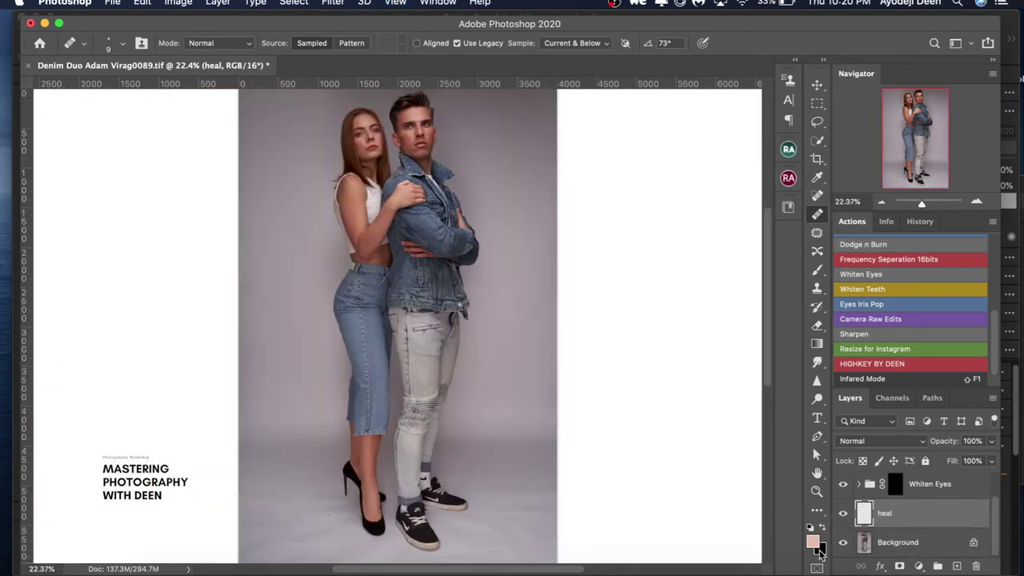
alt+click(843, 544)
alt+click(843, 544)
alt+click(842, 544)
alt+click(843, 544)
alt+click(843, 543)
alt+click(843, 544)
alt+click(842, 544)
alt+click(842, 544)
alt+click(842, 545)
alt+click(842, 545)
alt+click(842, 544)
alt+click(842, 544)
alt+click(840, 545)
alt+click(840, 546)
alt+click(839, 547)
Select the Background layer in the Layers panel.
drag(996, 523, 998, 493)
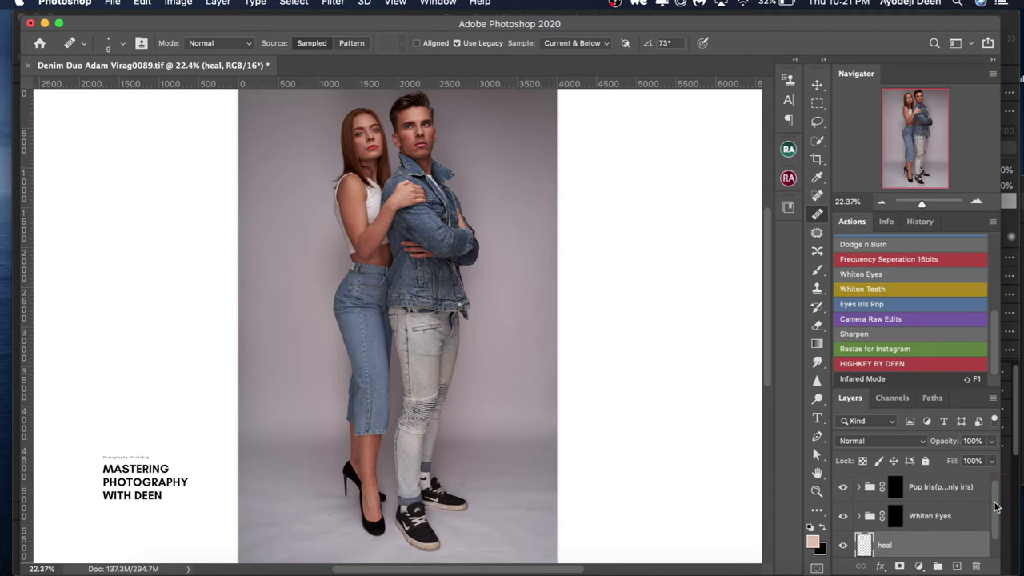
scroll(996, 505, down, 1)
click(918, 544)
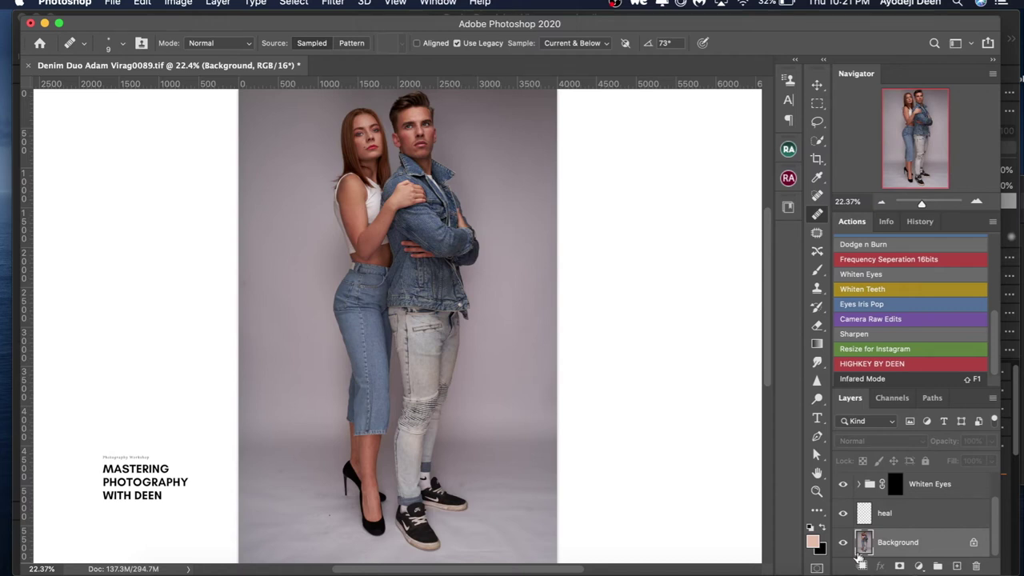
Duplicate the Background layer and open Filter > Blur > Surface Blur on the copy.
drag(857, 559, 860, 559)
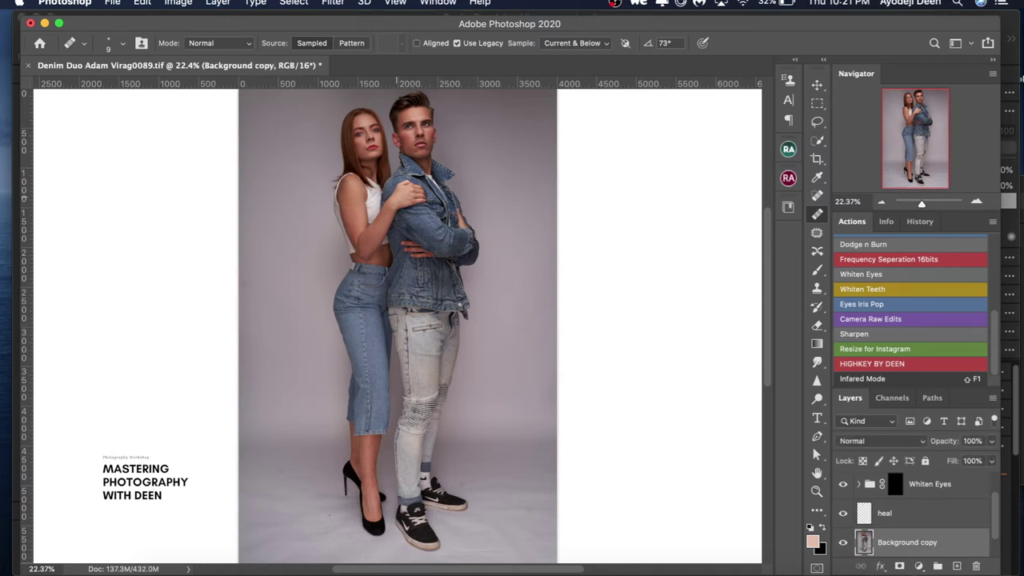
click(331, 4)
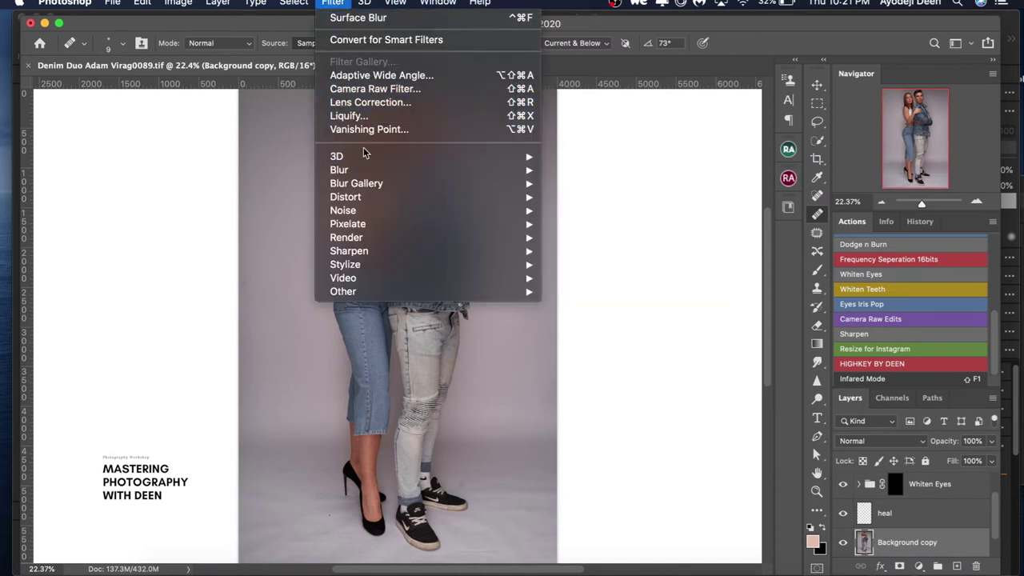
mouse_move(365, 157)
click(594, 310)
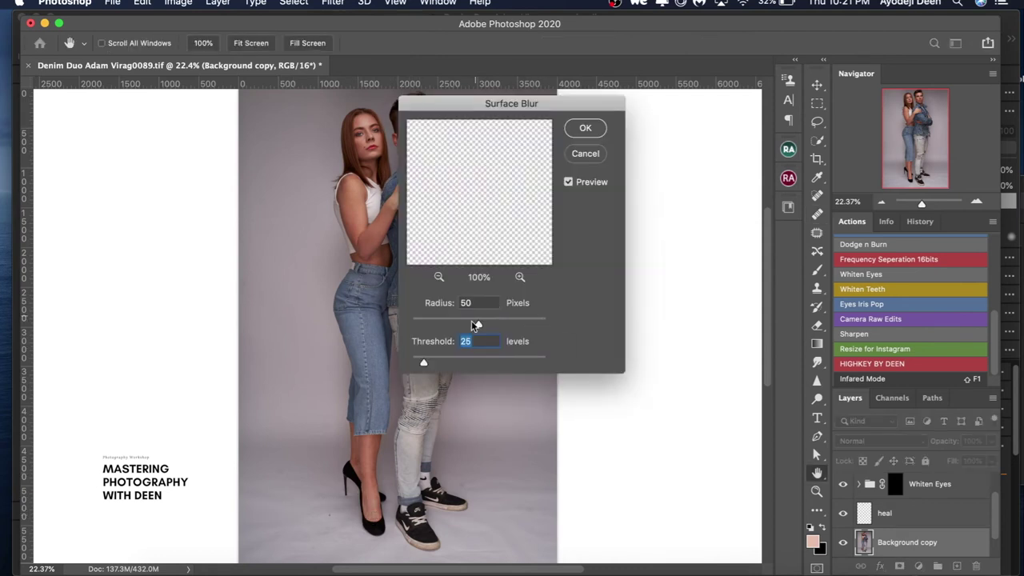
Tune the Surface Blur radius and raise threshold to 53, previewing the floor, shoe heel and whole figure.
drag(483, 326, 492, 325)
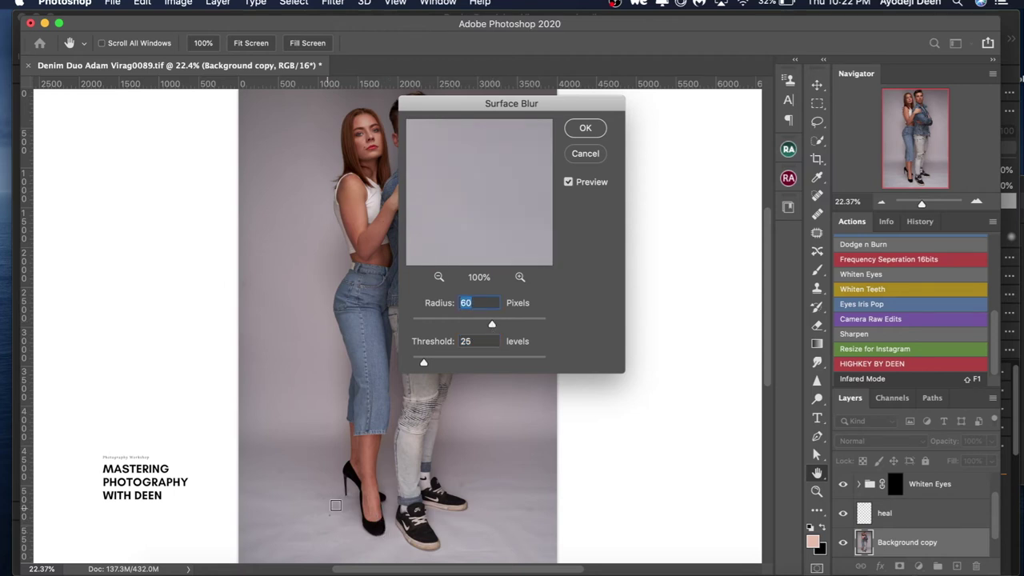
click(316, 519)
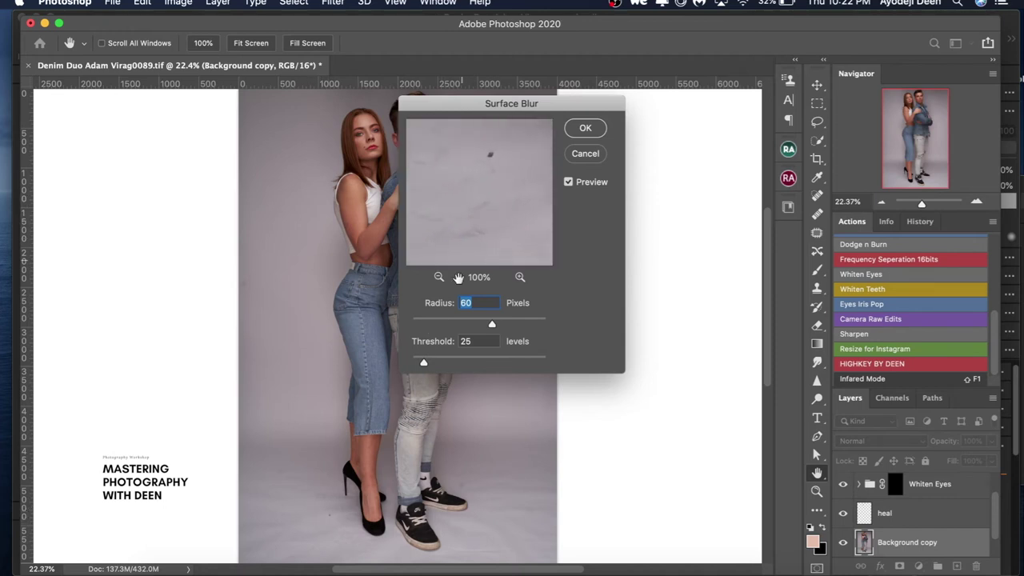
drag(481, 199, 478, 235)
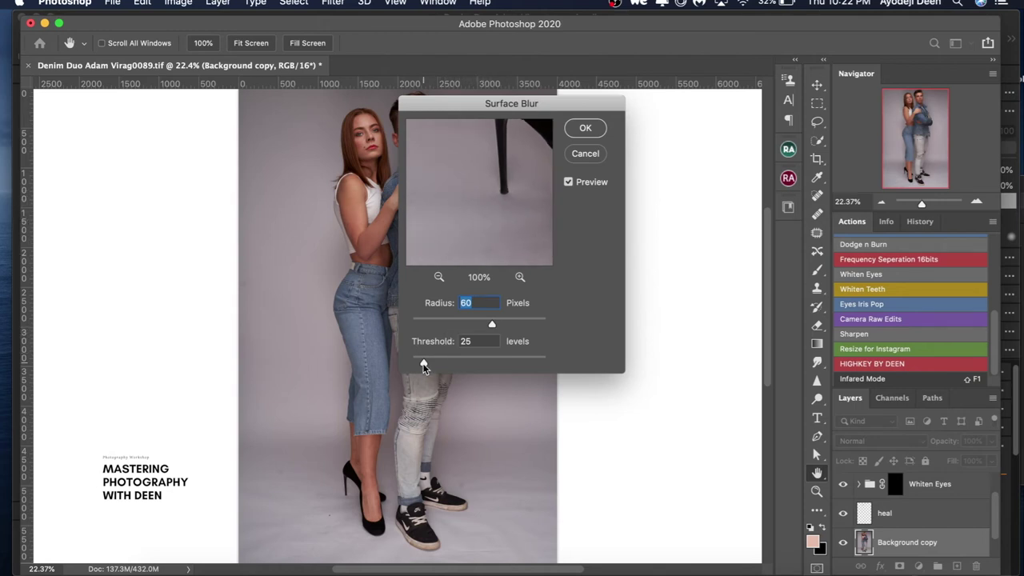
drag(423, 363, 451, 365)
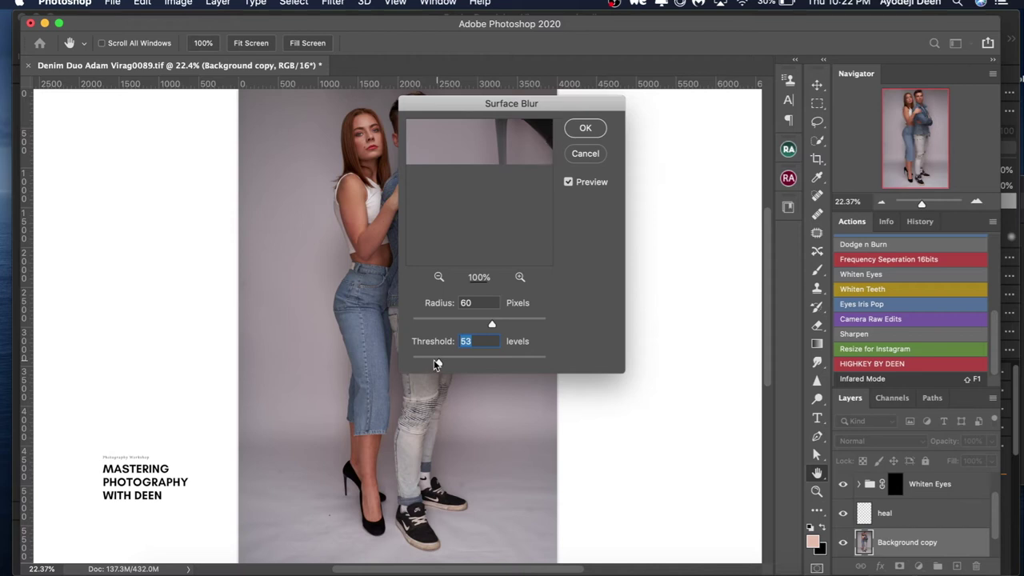
drag(468, 206, 457, 229)
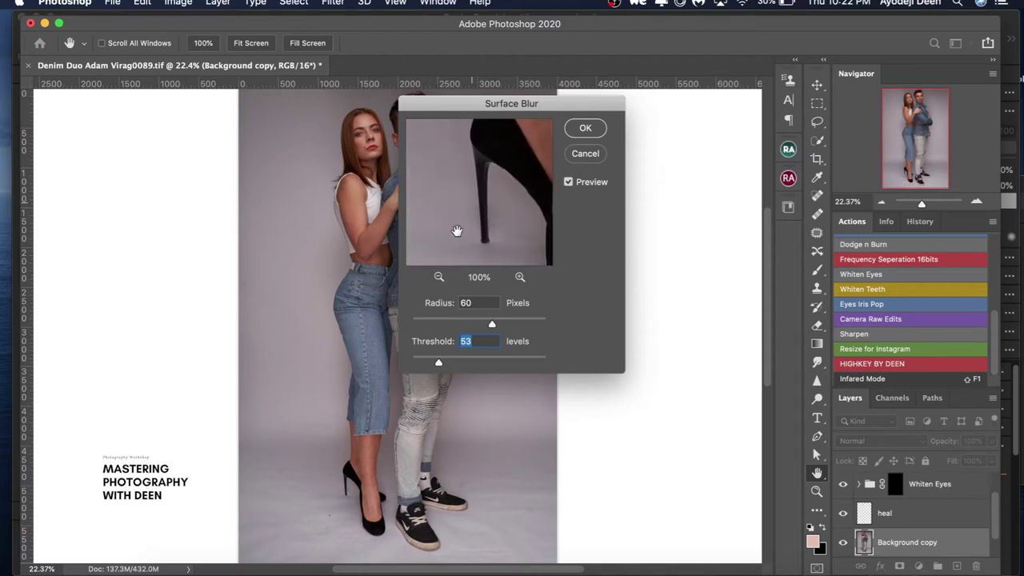
click(438, 276)
click(438, 277)
click(438, 276)
click(438, 277)
click(438, 278)
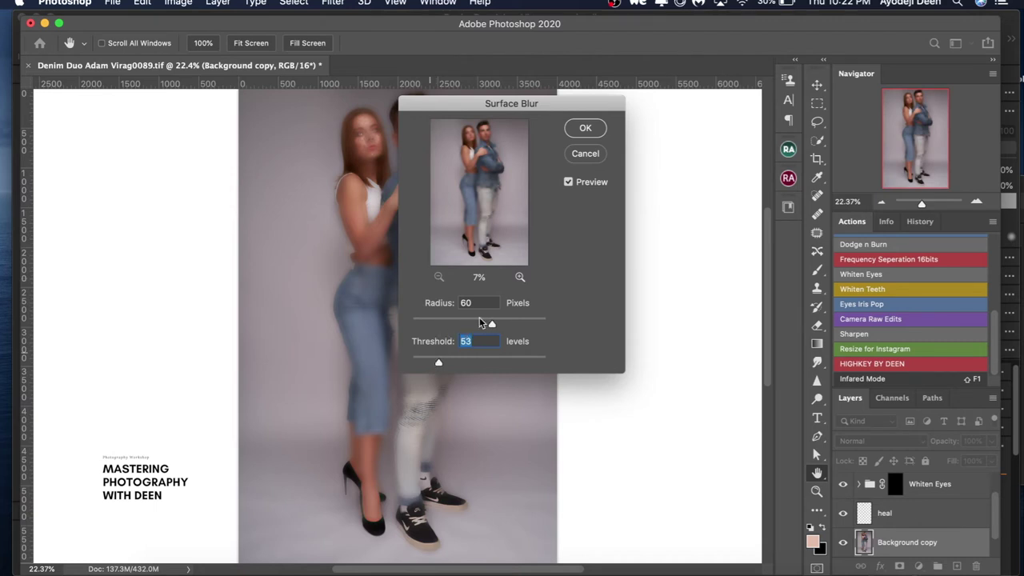
key(shift+Tab)
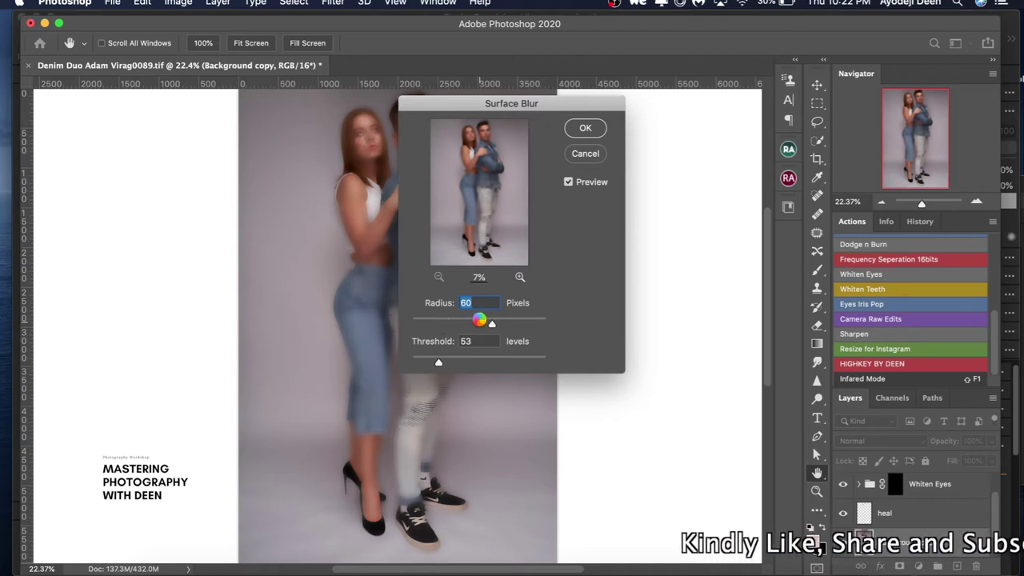
drag(491, 324, 489, 324)
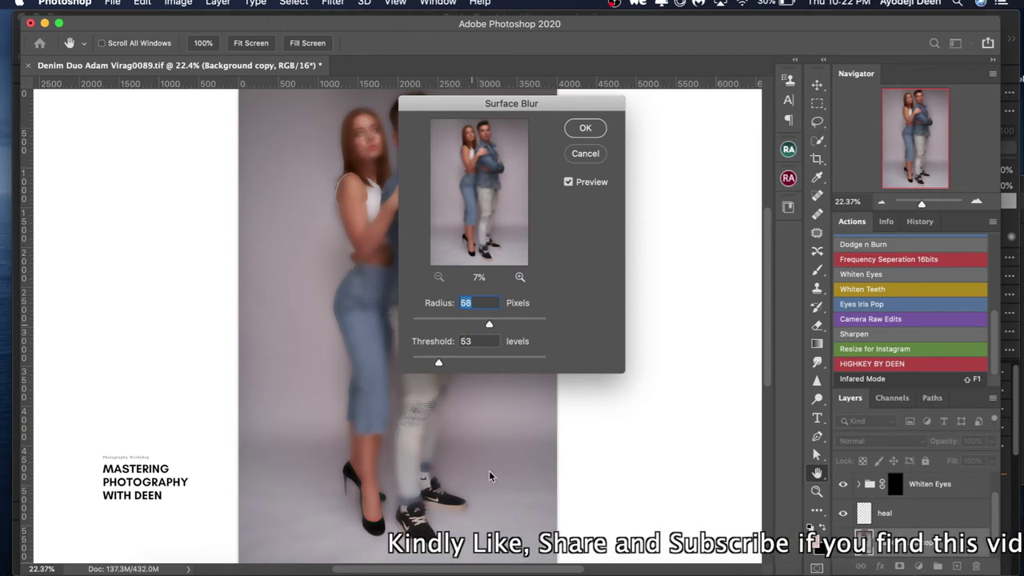
Quit the web browser from the dock, then lower the blur radius to 42 pixels.
right_click(536, 569)
click(454, 436)
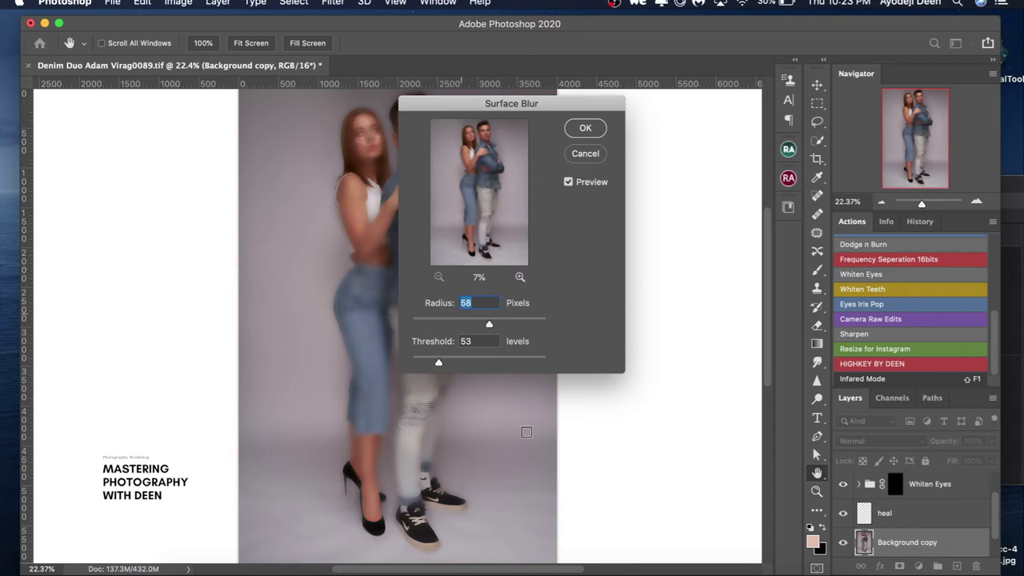
right_click(564, 571)
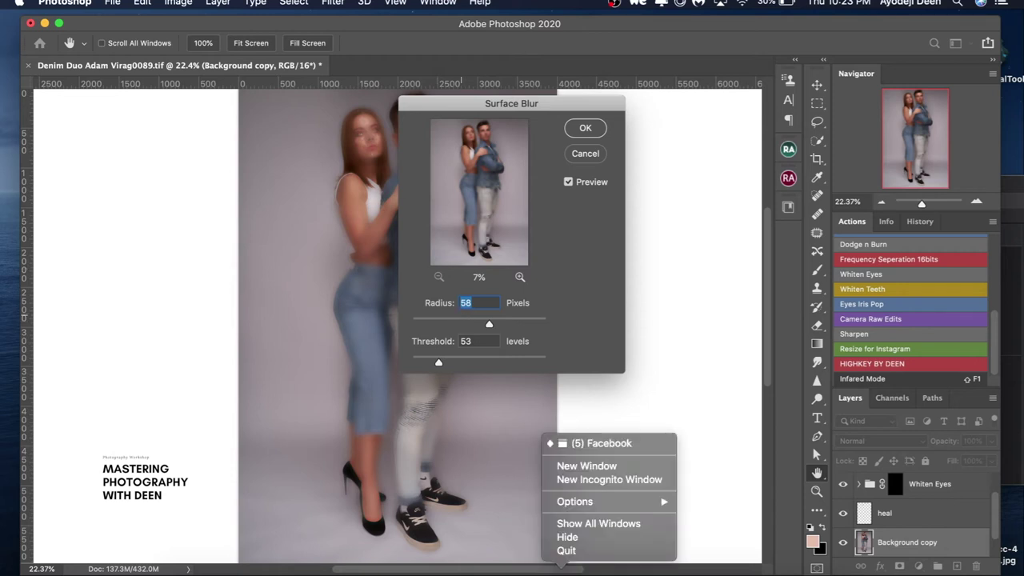
click(565, 551)
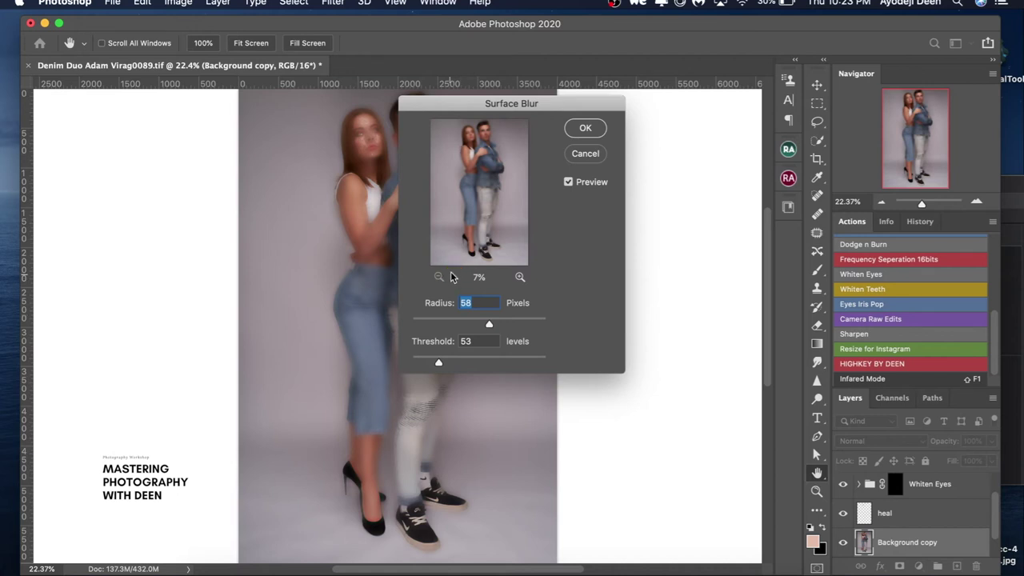
drag(487, 330, 464, 324)
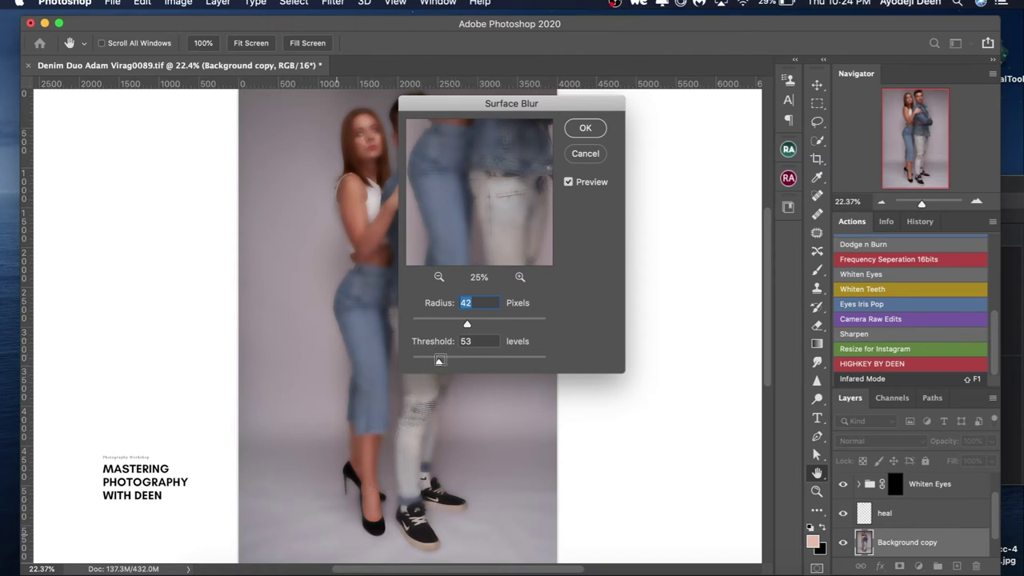
Apply the Surface Blur at radius 42 and threshold 53 to the Background copy layer.
click(582, 128)
key(Return)
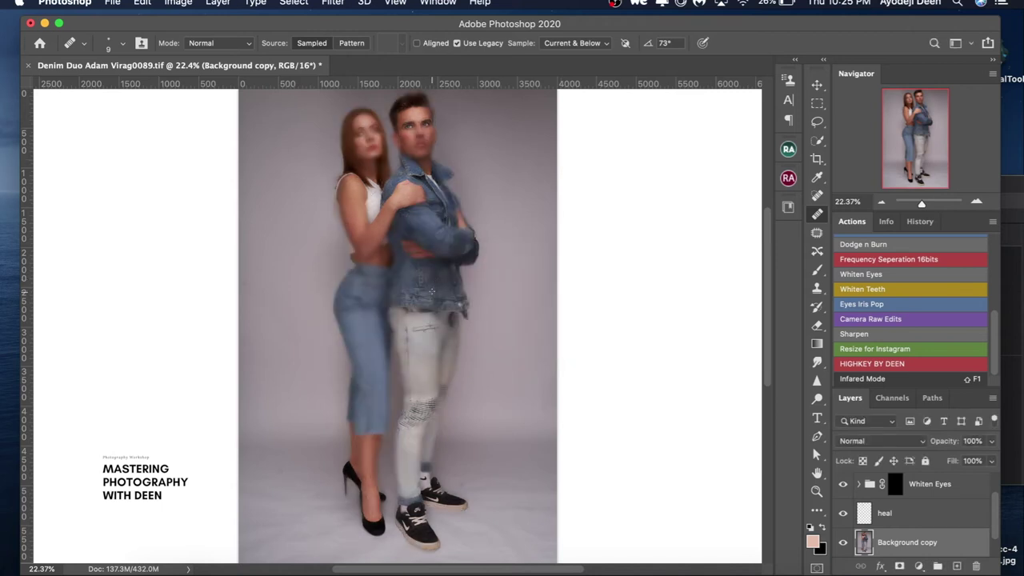
Add a layer mask to Background copy, invert it to black, and pick a white brush.
click(898, 566)
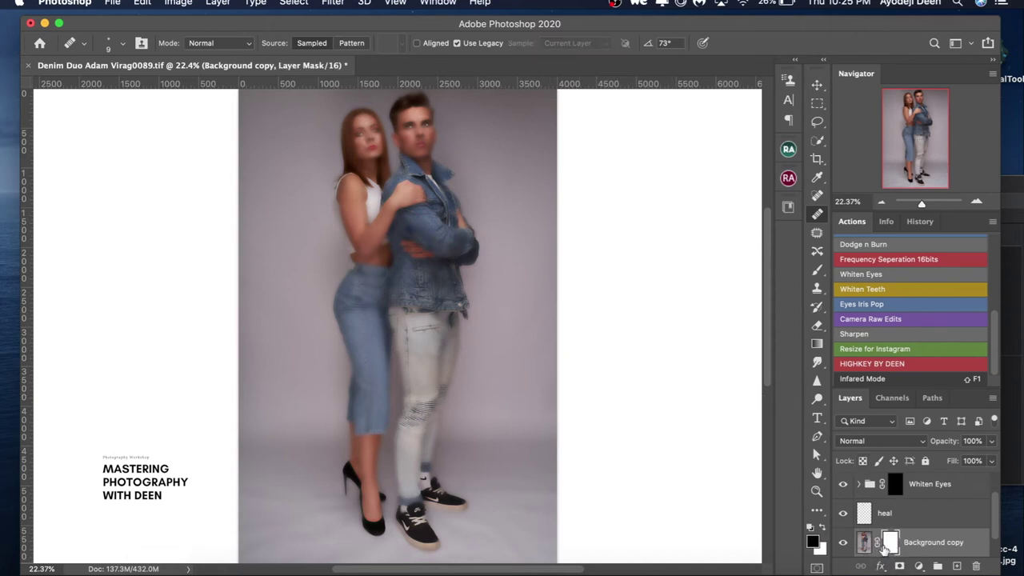
key(super+i)
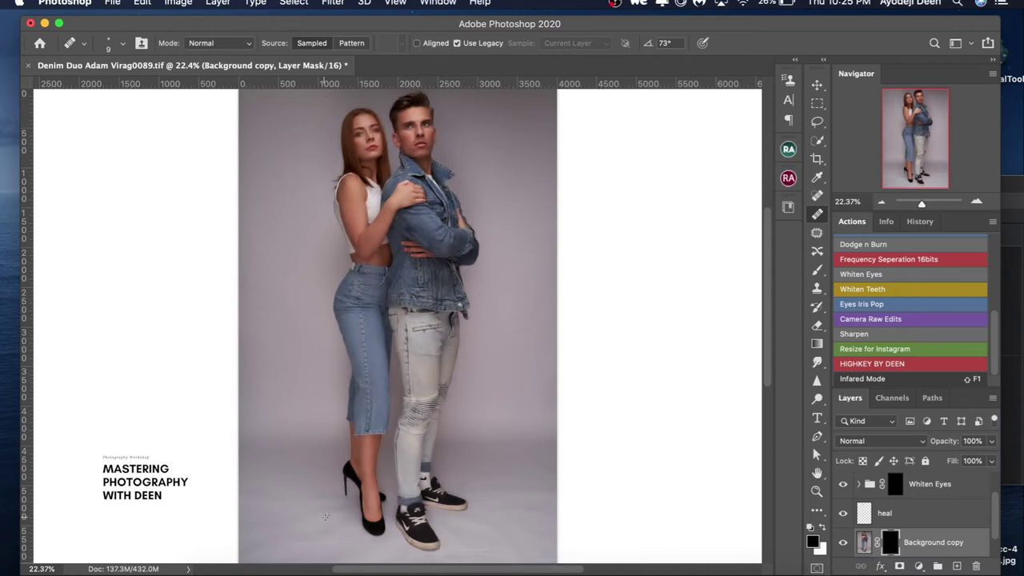
key(b)
key(bracketright)
key(bracketright)
key(bracketright)
key(x)
Resize the brush, paint the blur back onto the floor, and check coverage with the red mask overlay.
key(bracketright)
key(bracketright)
key(bracketright)
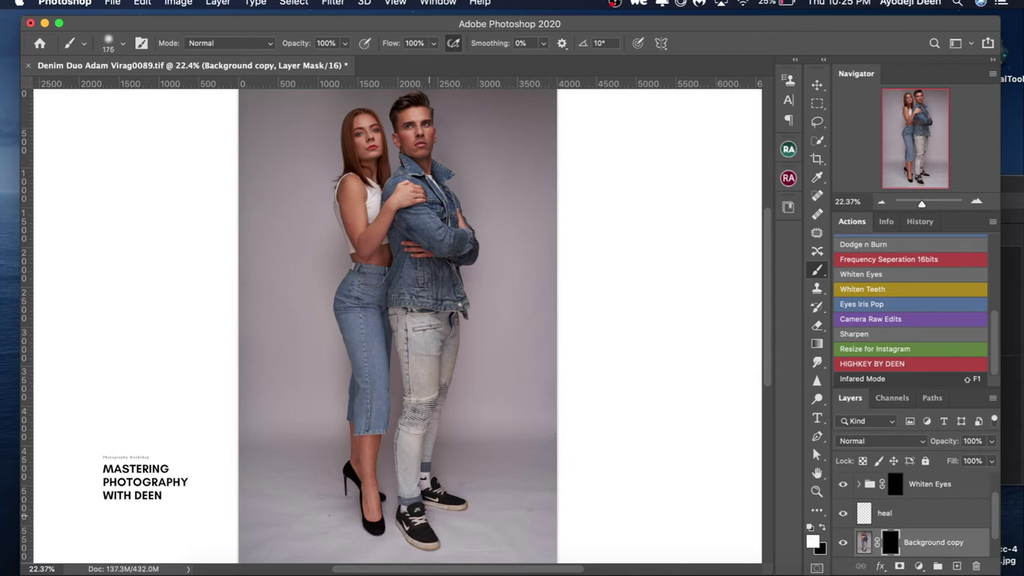
key(bracketright)
key(bracketright)
key(bracketright)
key(bracketright)
key(bracketleft)
key(bracketleft)
key(bracketleft)
key(bracketleft)
key(bracketleft)
key(bracketleft)
key(bracketleft)
key(bracketright)
key(bracketright)
key(bracketright)
key(bracketright)
key(bracketright)
key(bracketright)
key(bracketright)
key(bracketleft)
key(bracketleft)
key(bracketleft)
key(bracketleft)
key(bracketright)
key(bracketright)
key(bracketright)
key(bracketright)
key(bracketright)
key(bracketleft)
key(bracketleft)
key(bracketleft)
key(bracketleft)
key(bracketleft)
key(bracketleft)
key(bracketleft)
key(bracketleft)
key(x)
key(backslash)
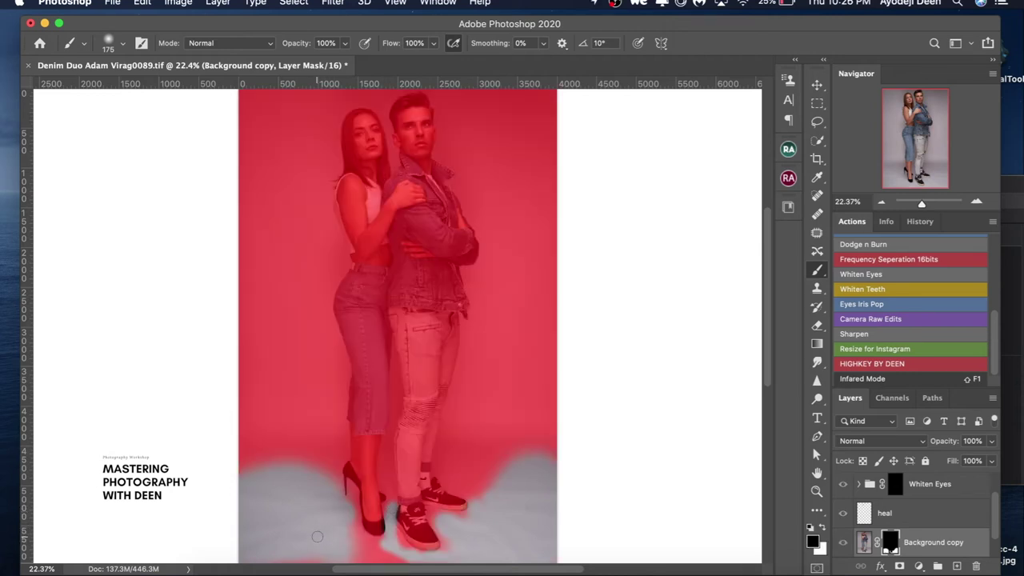
key(backslash)
key(backslash)
Touch up the floor mask near the woman's heel in black and white, then hide the overlay.
click(350, 527)
key(x)
mouse_move(349, 524)
mouse_down()
mouse_move(386, 555)
mouse_move(346, 556)
mouse_up()
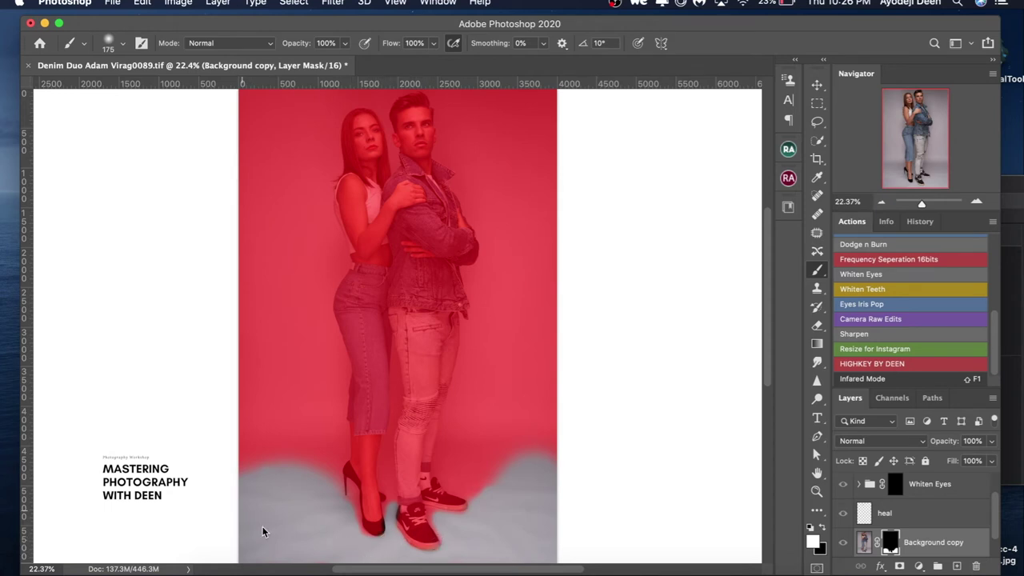
key(backslash)
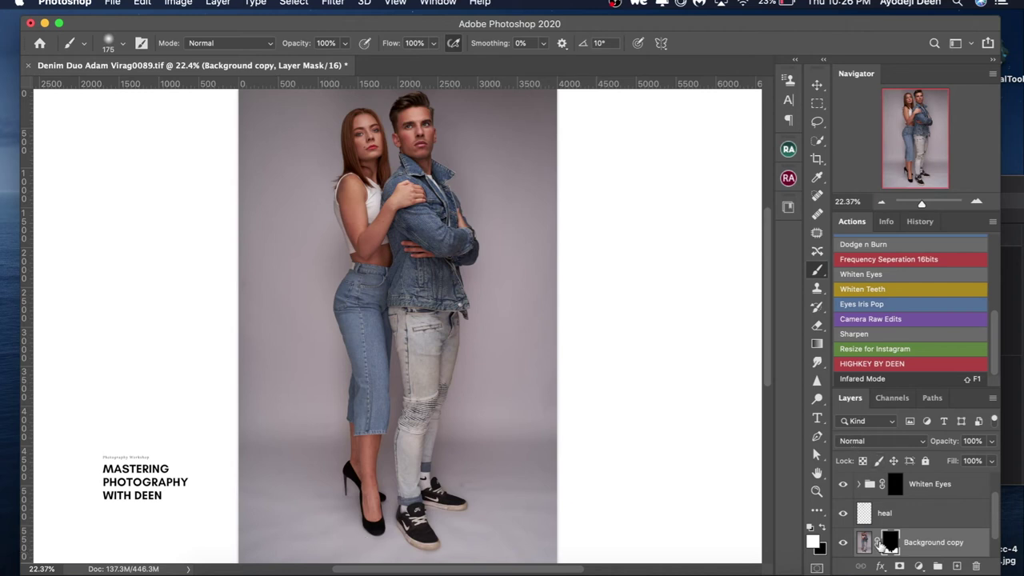
Load the floor mask as a selection and apply a Surface Blur of radius 49, threshold 53 to the layer image.
super+click(890, 539)
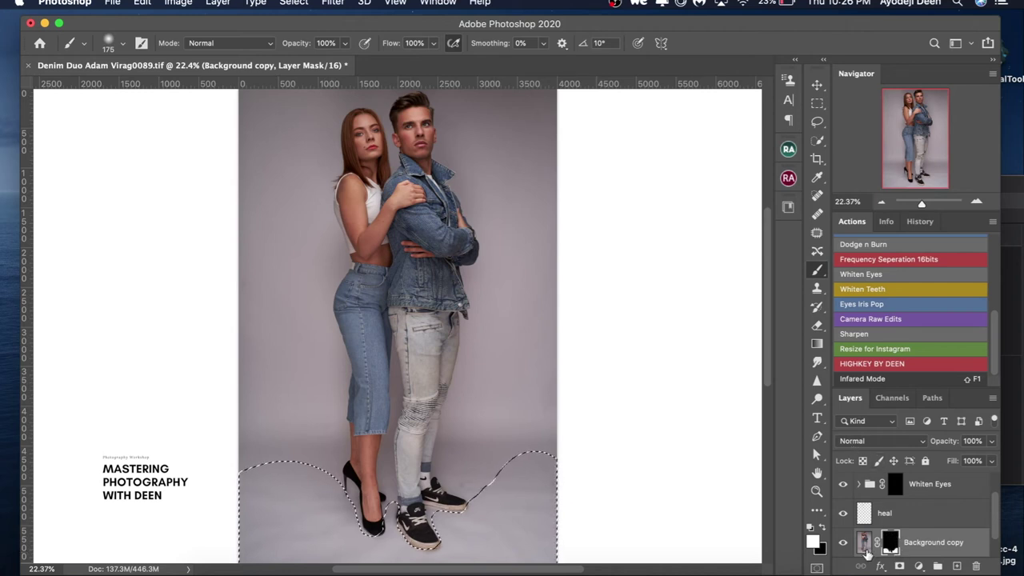
click(864, 542)
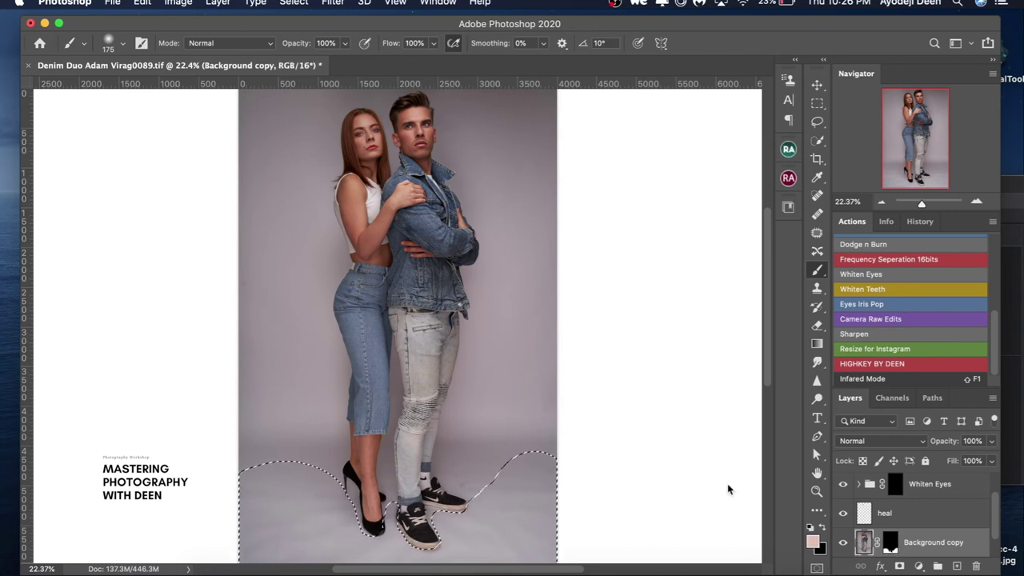
click(333, 4)
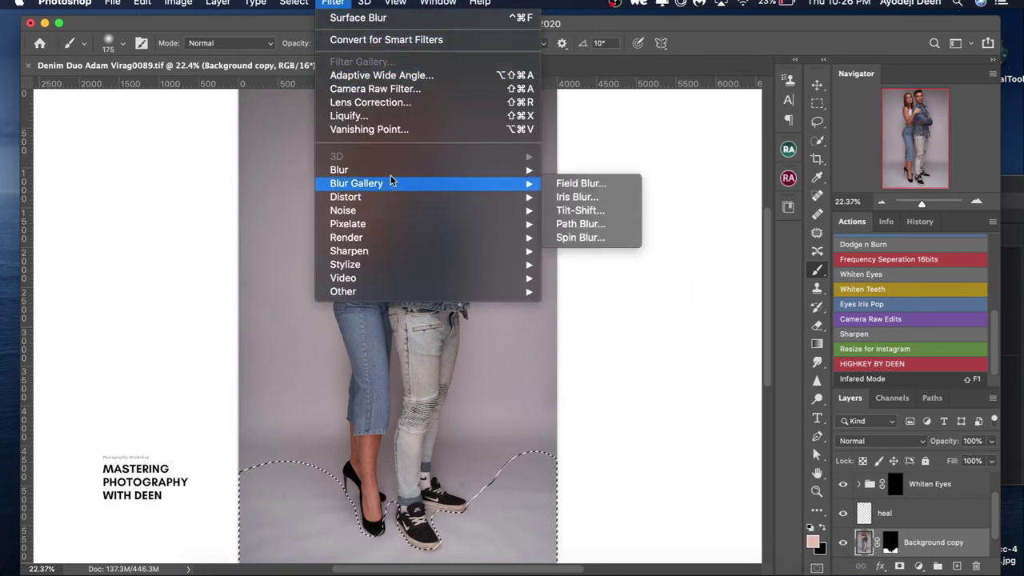
mouse_move(416, 169)
click(568, 304)
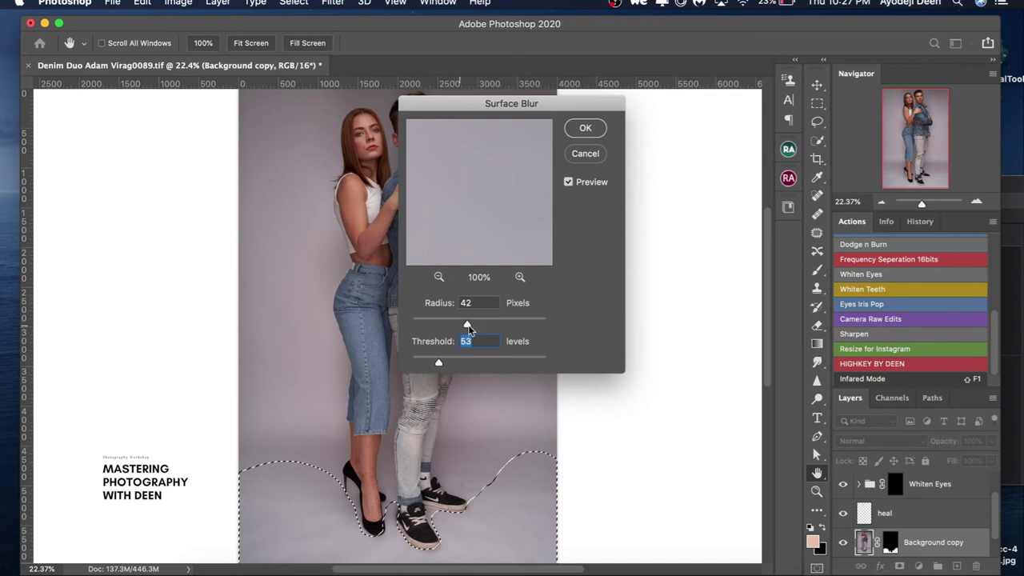
drag(468, 326, 473, 327)
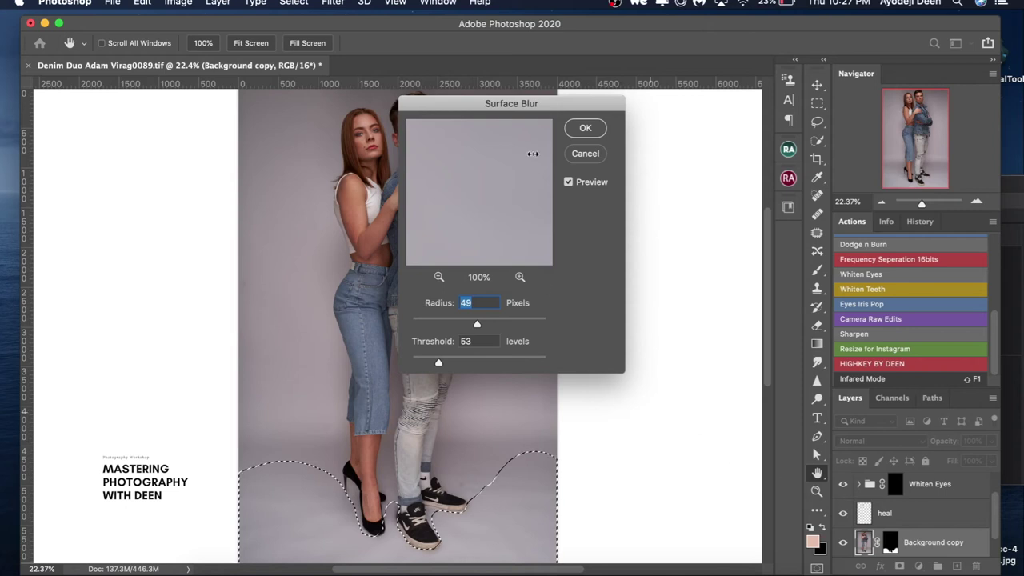
click(566, 183)
click(568, 183)
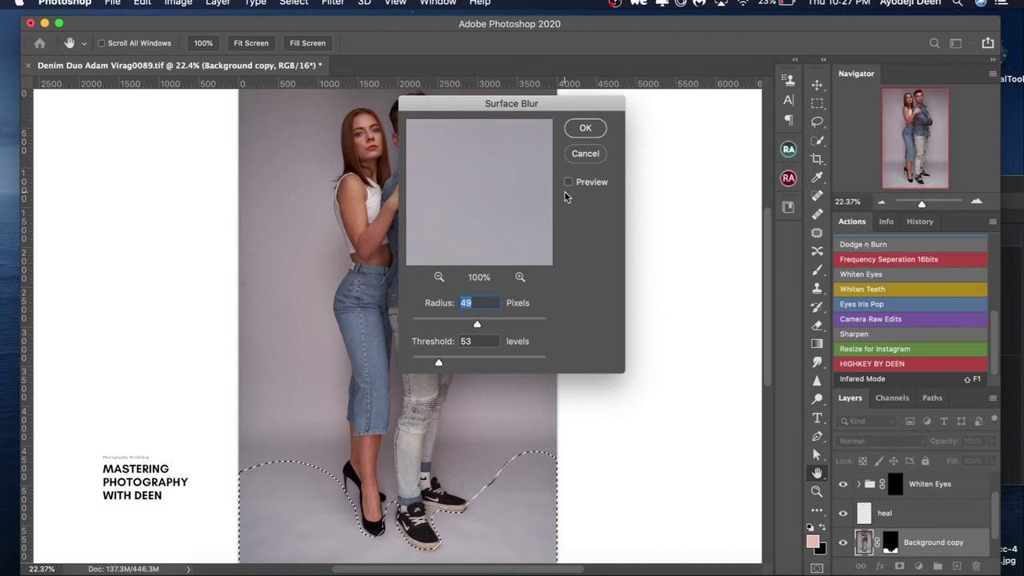
click(568, 182)
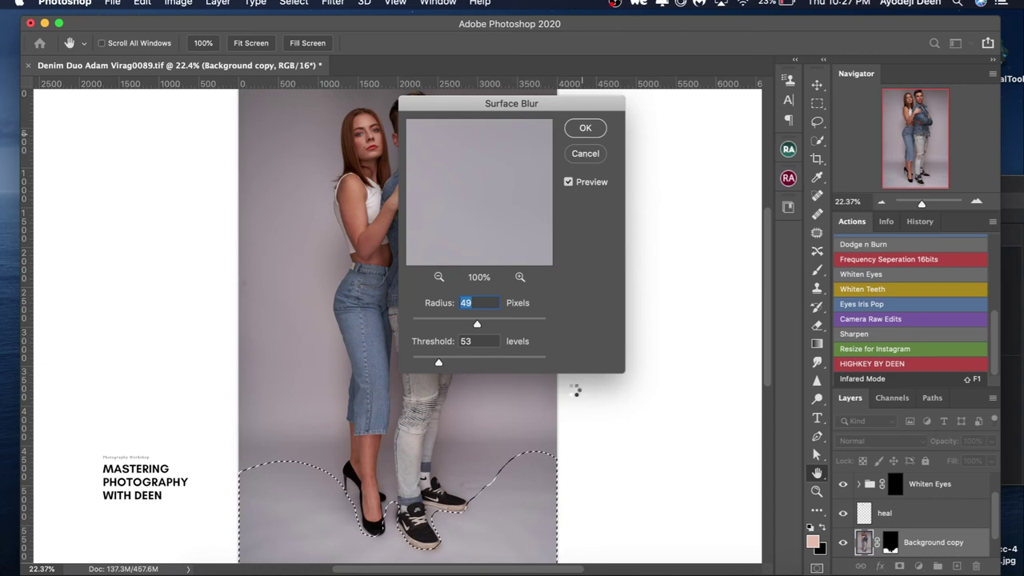
key(Return)
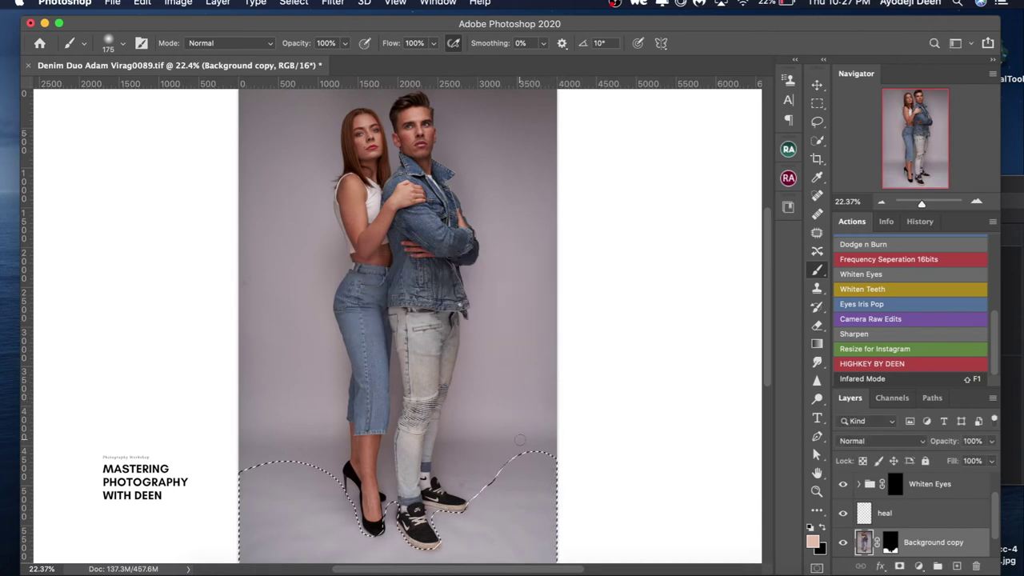
Deselect, show Background copy, and paint black on its mask to keep the smoothing off the shoe.
key(ctrl+d)
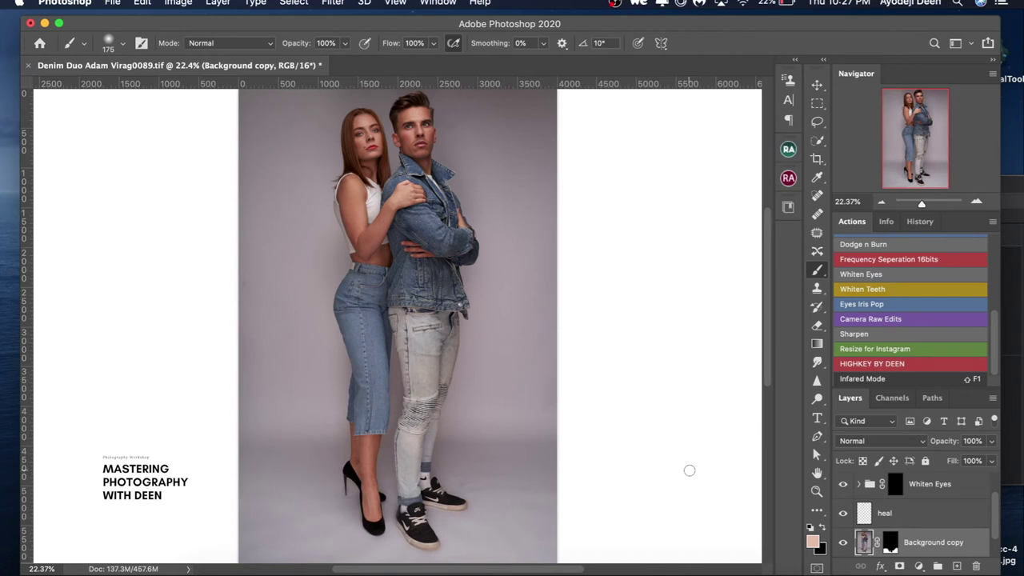
click(840, 544)
key(x)
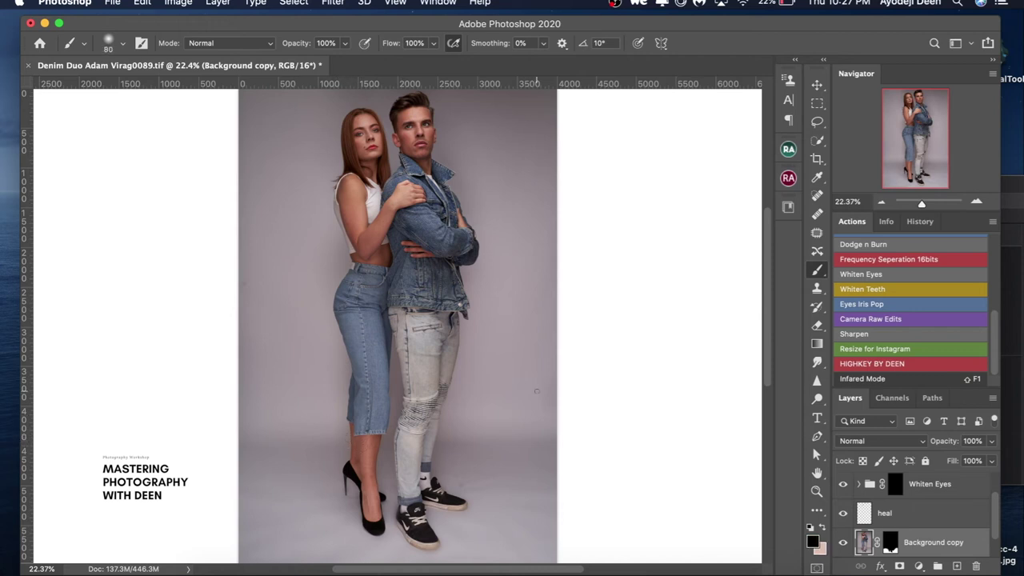
click(889, 543)
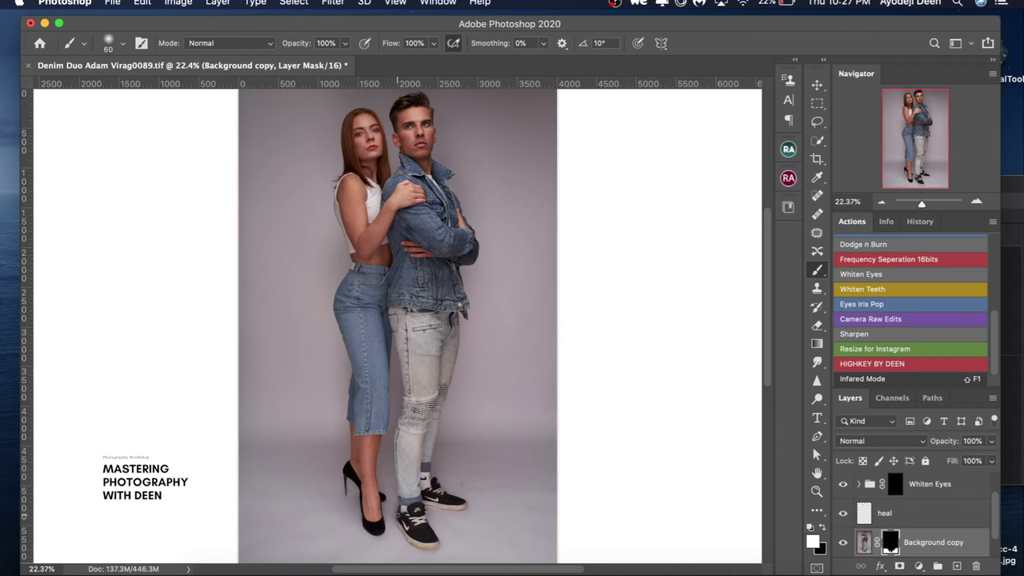
key(backslash)
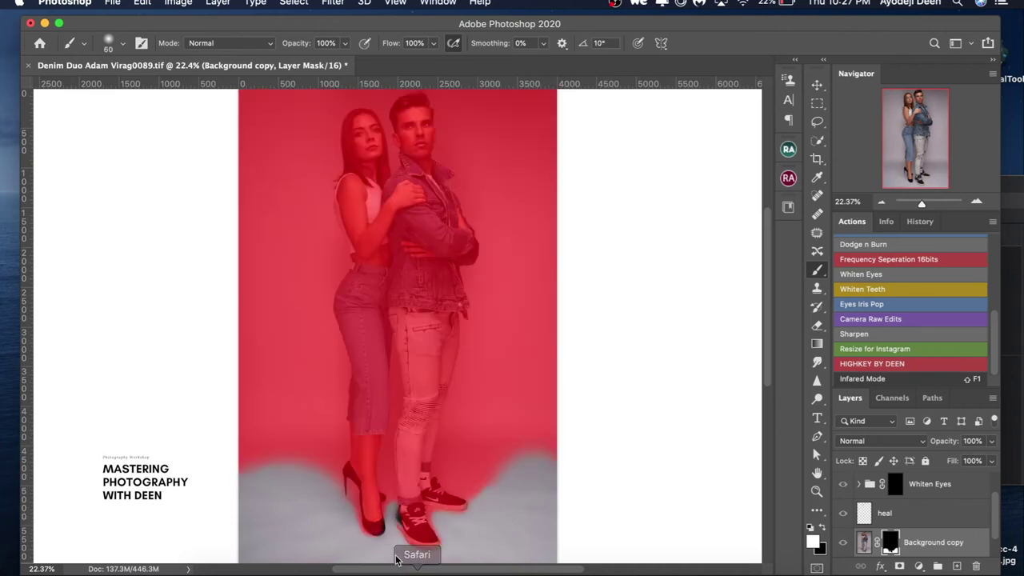
key(x)
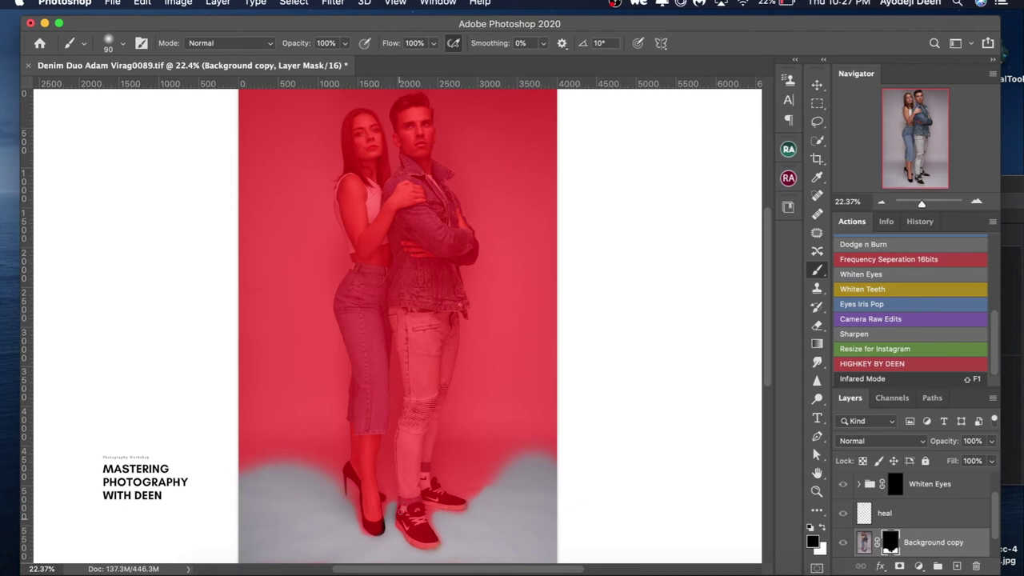
drag(410, 530, 430, 542)
key(backslash)
key(x)
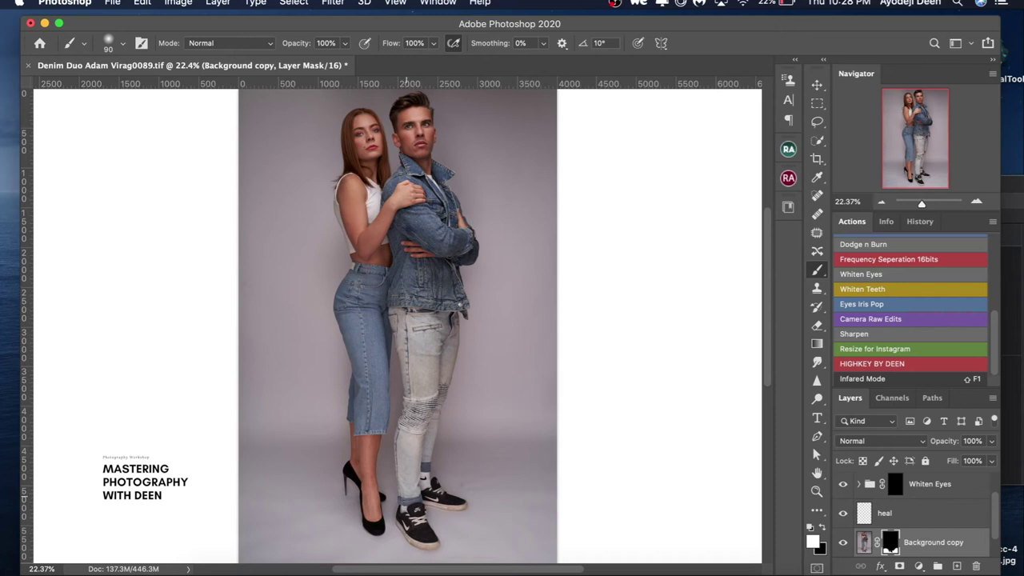
Toggle Background copy visibility and the mask overlay to compare with the original, then select the heal layer.
click(842, 542)
click(841, 543)
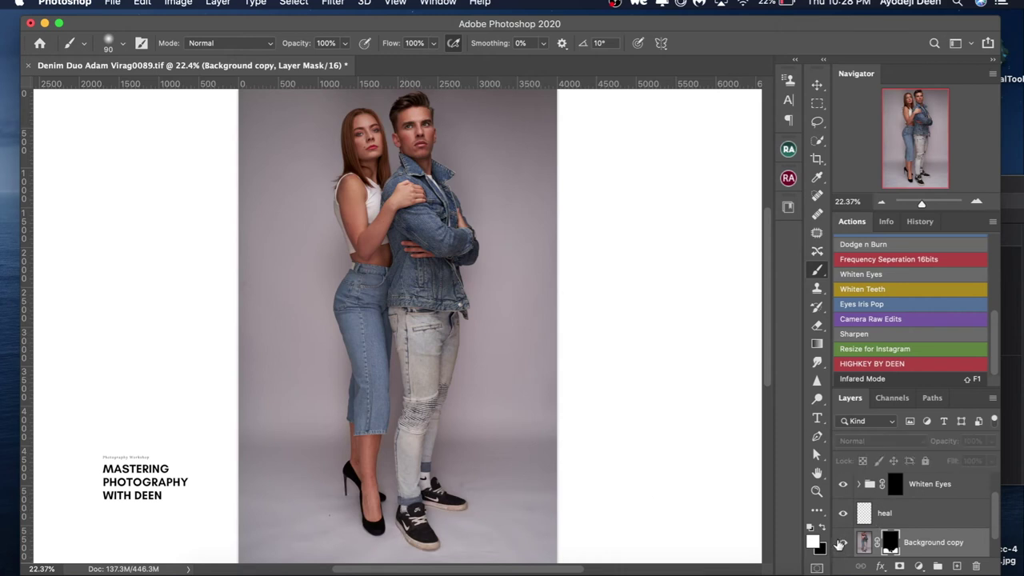
click(841, 544)
click(841, 544)
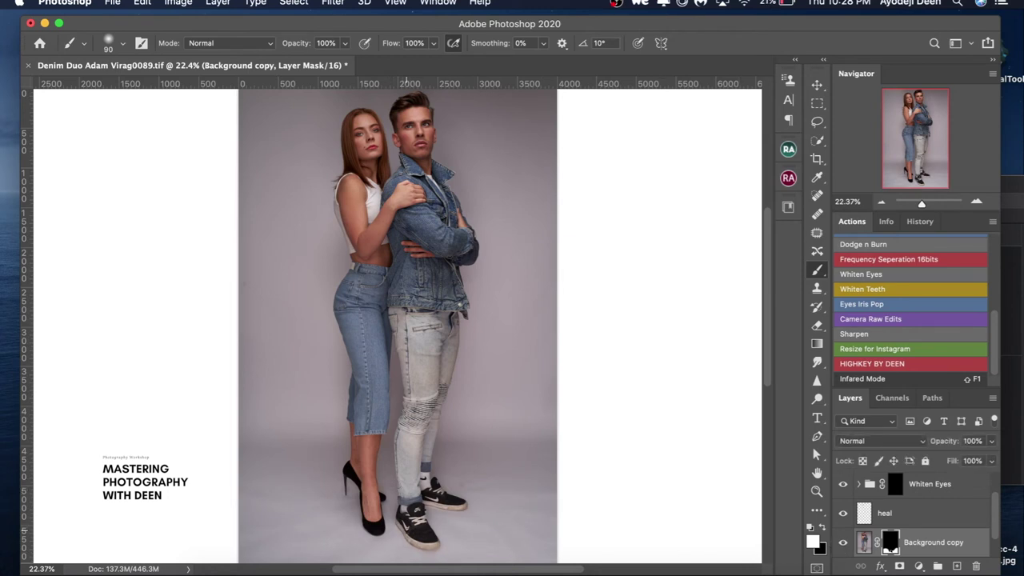
key(x)
key(backslash)
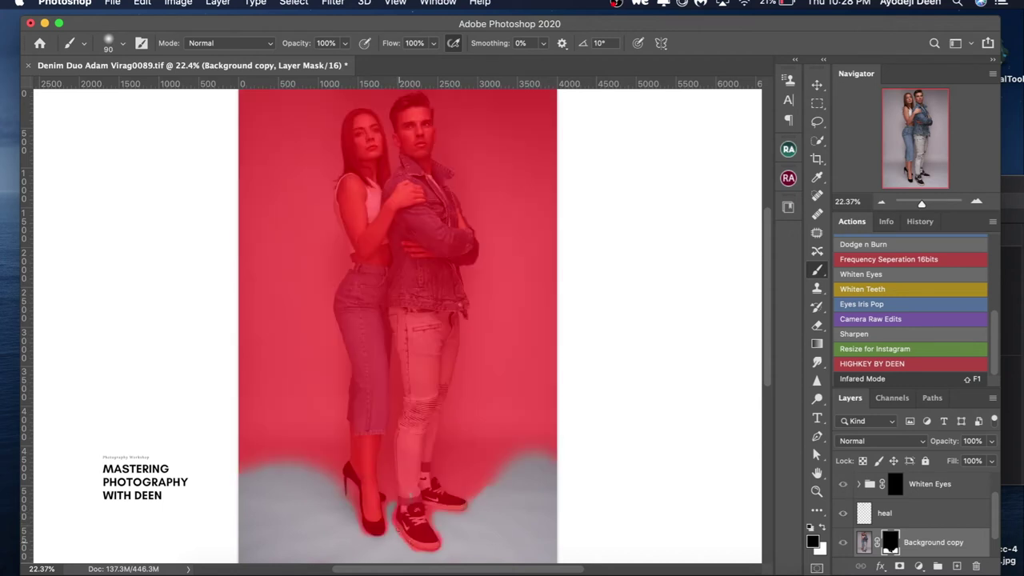
key(backslash)
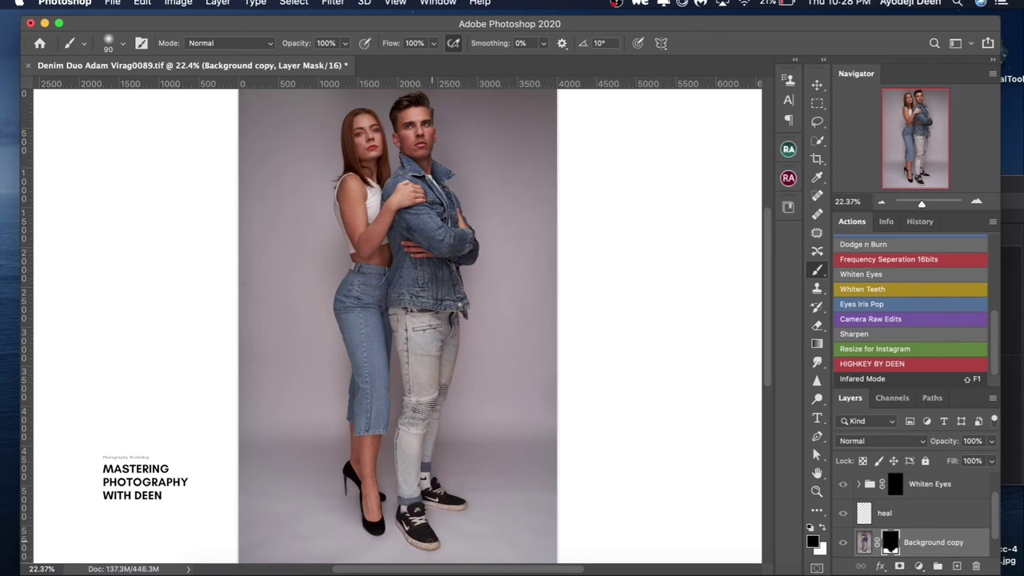
key(backslash)
key(backslash)
click(840, 542)
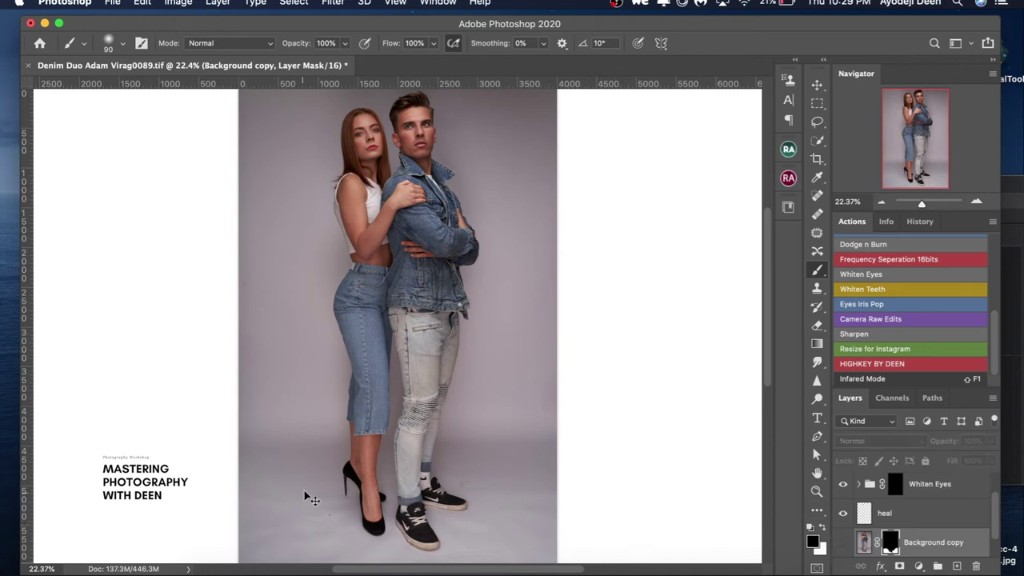
key(super+comma)
key(super+comma)
key(super+comma)
key(super+comma)
key(super+comma)
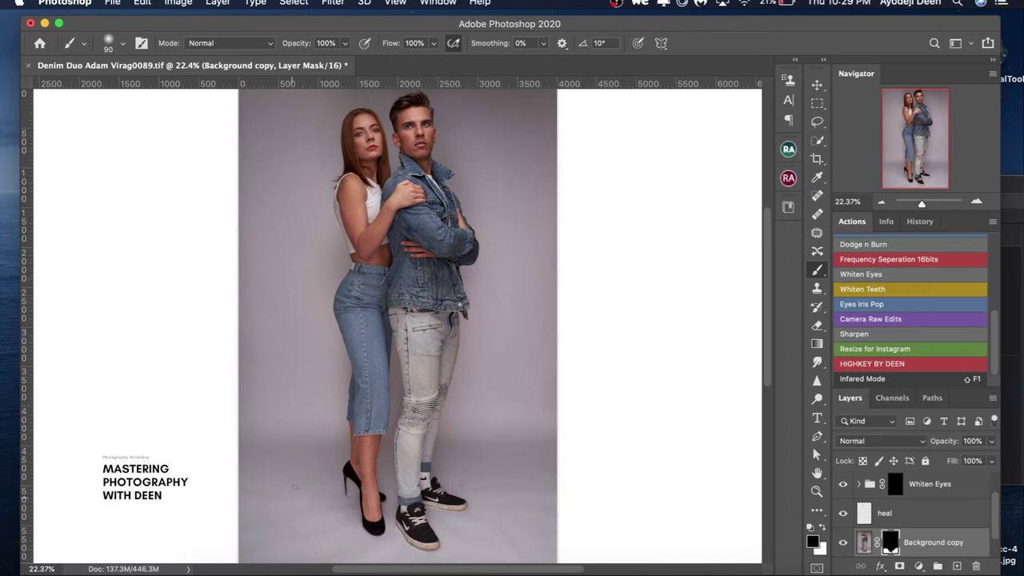
key(super+minus)
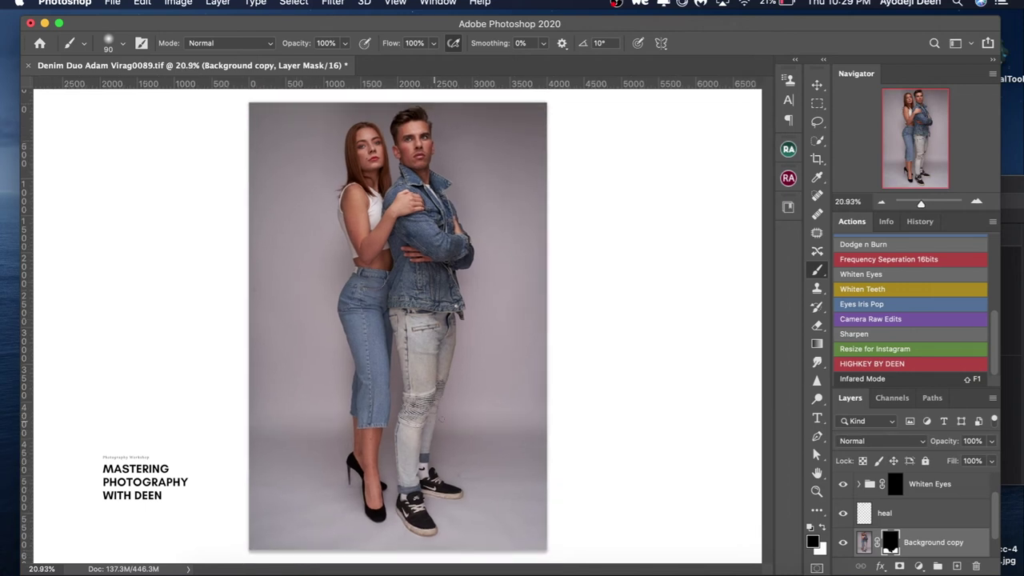
click(867, 516)
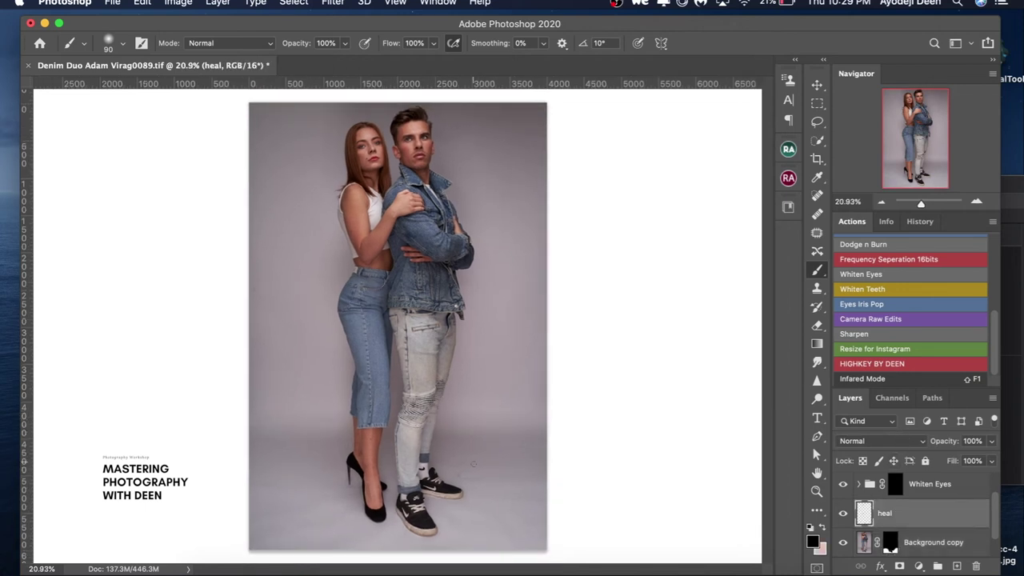
Spot-heal the pink spot and dark dots on the floor near the sneakers on the heal layer.
alt+click(482, 456)
key(j)
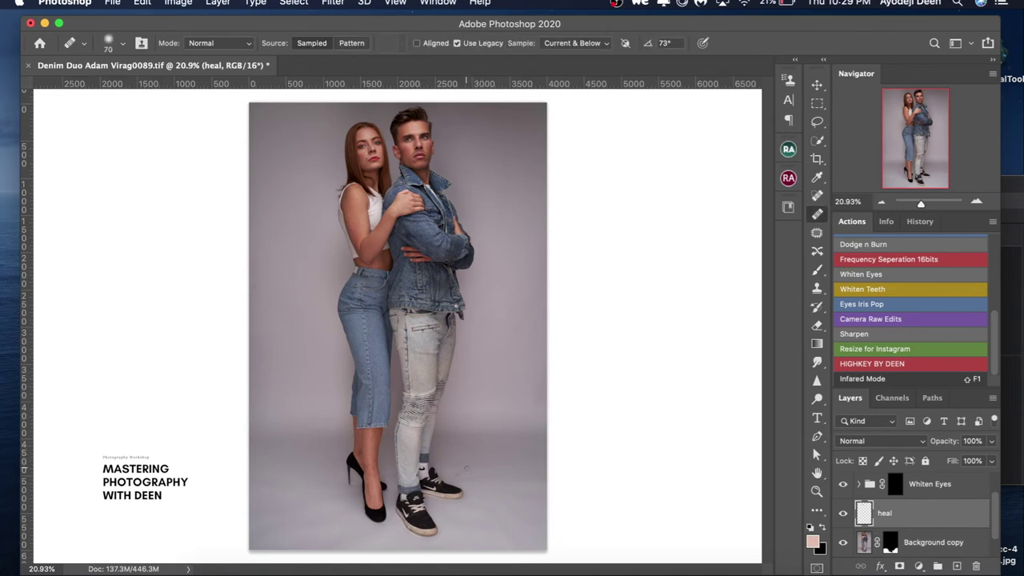
click(469, 470)
drag(480, 499, 482, 509)
click(329, 485)
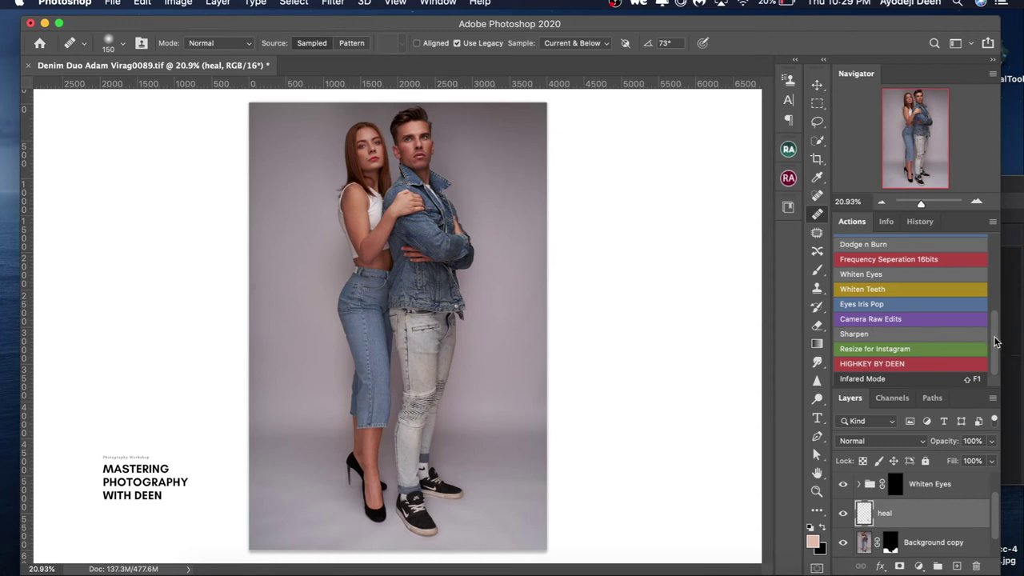
Run the Infrared Mode action and toggle its checker layer to reveal remaining blemishes.
click(892, 381)
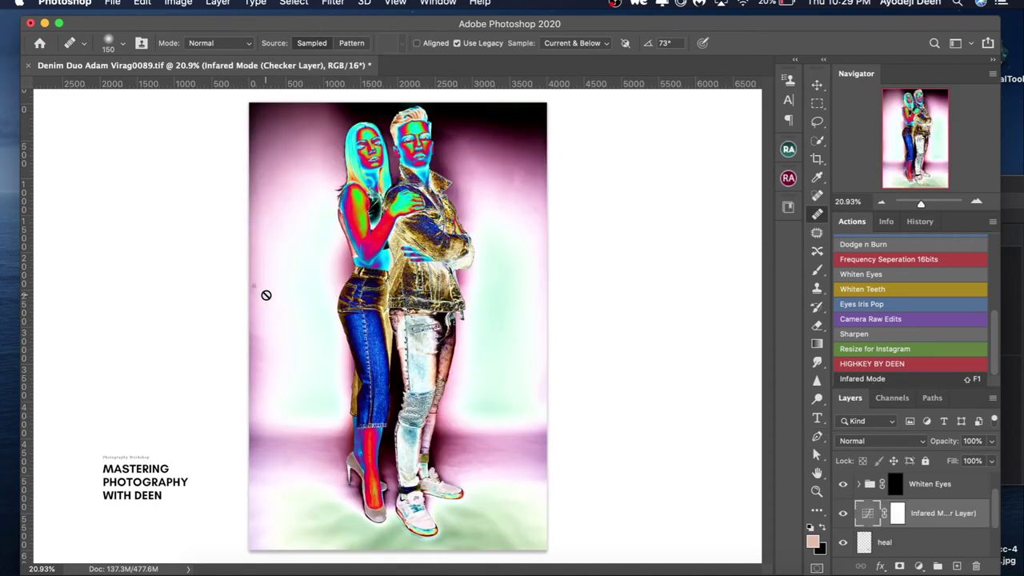
click(842, 514)
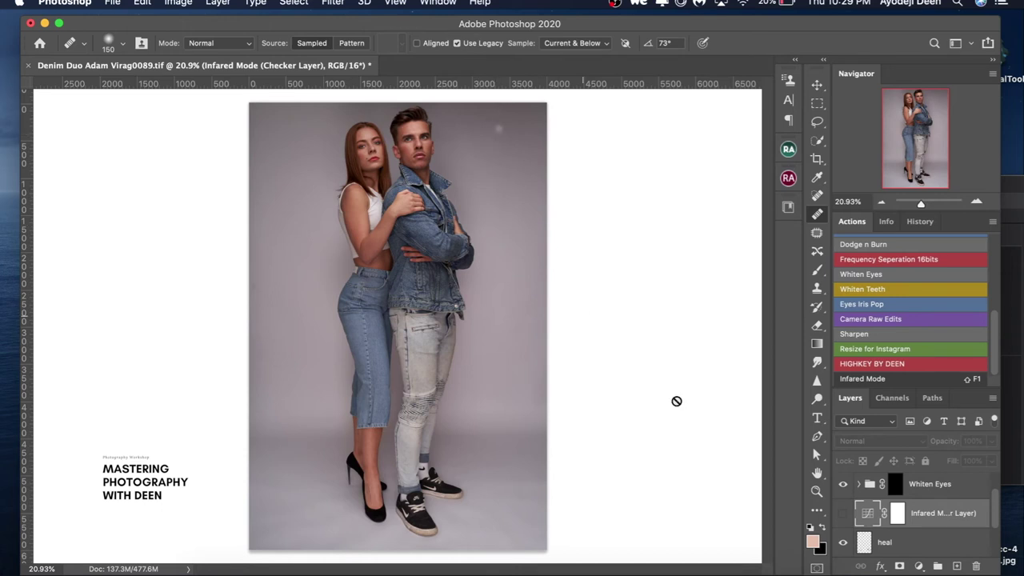
click(843, 514)
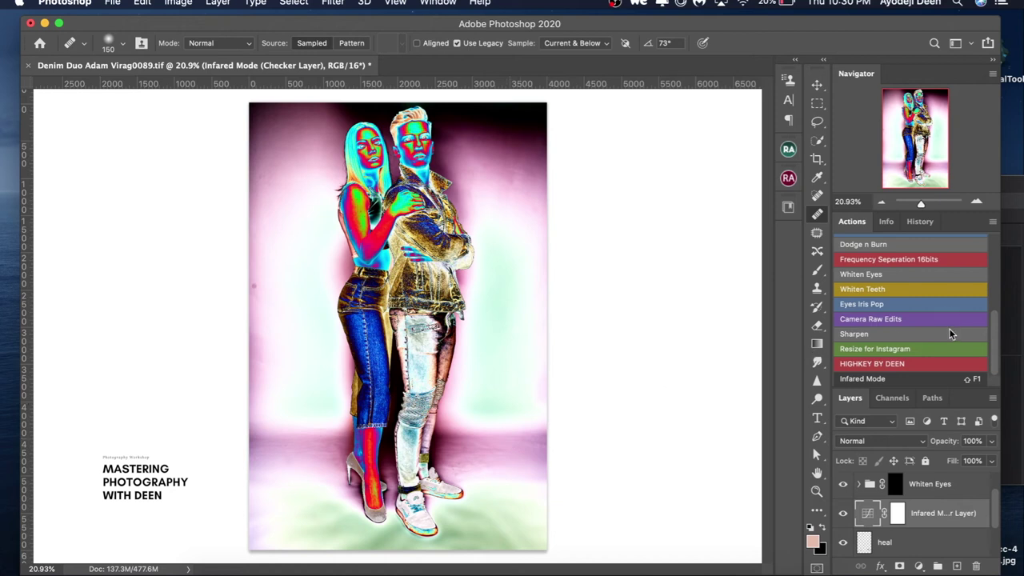
click(902, 378)
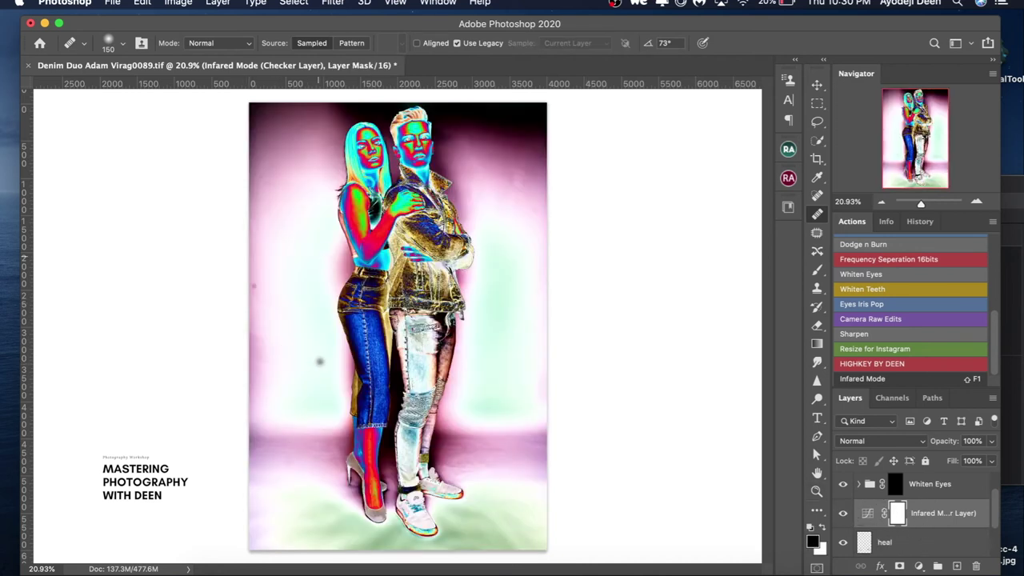
Spot-heal the revealed marks on the heal layer, then delete the infrared checker layer.
click(861, 539)
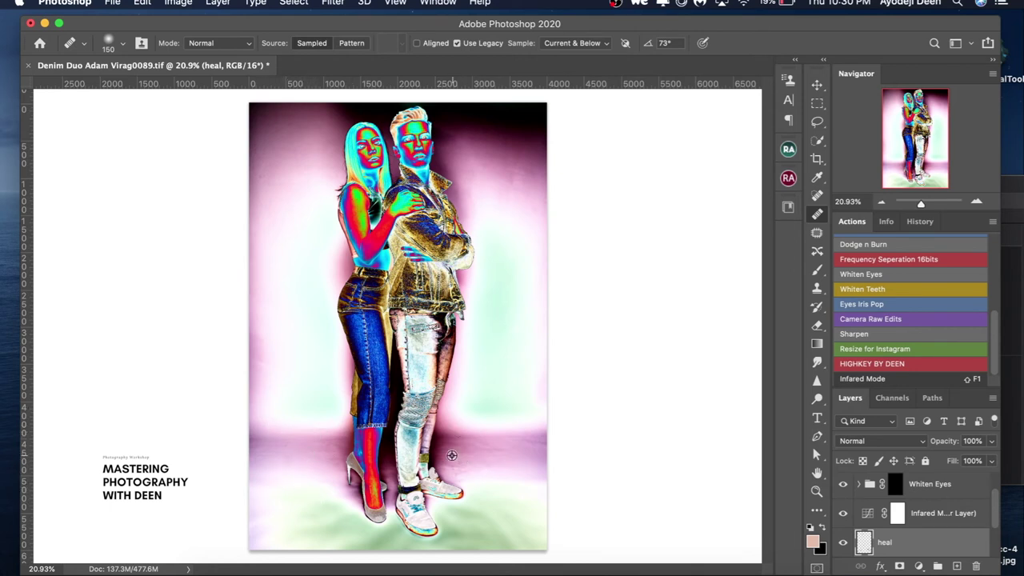
drag(450, 467, 471, 467)
click(268, 462)
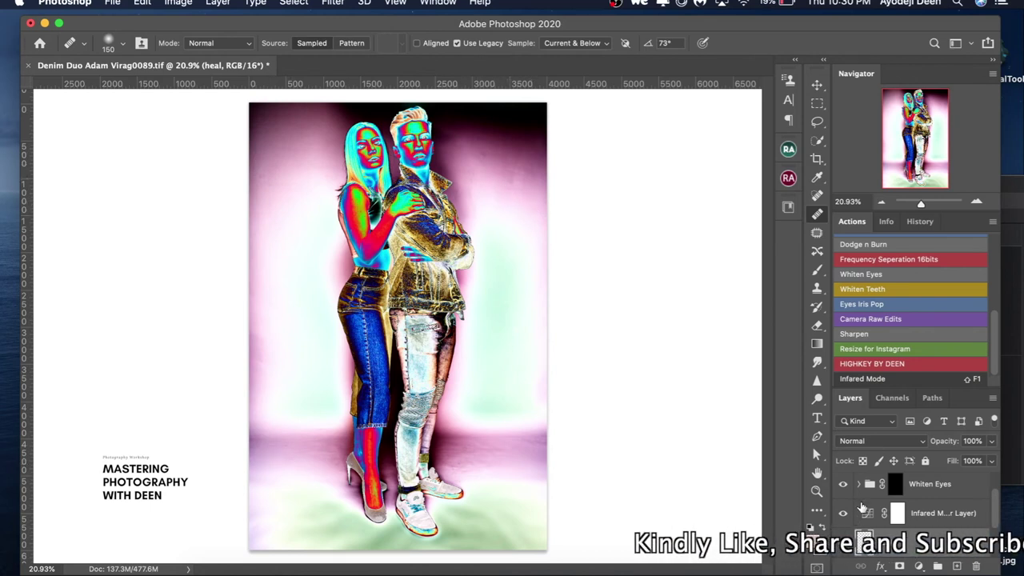
drag(861, 507, 888, 534)
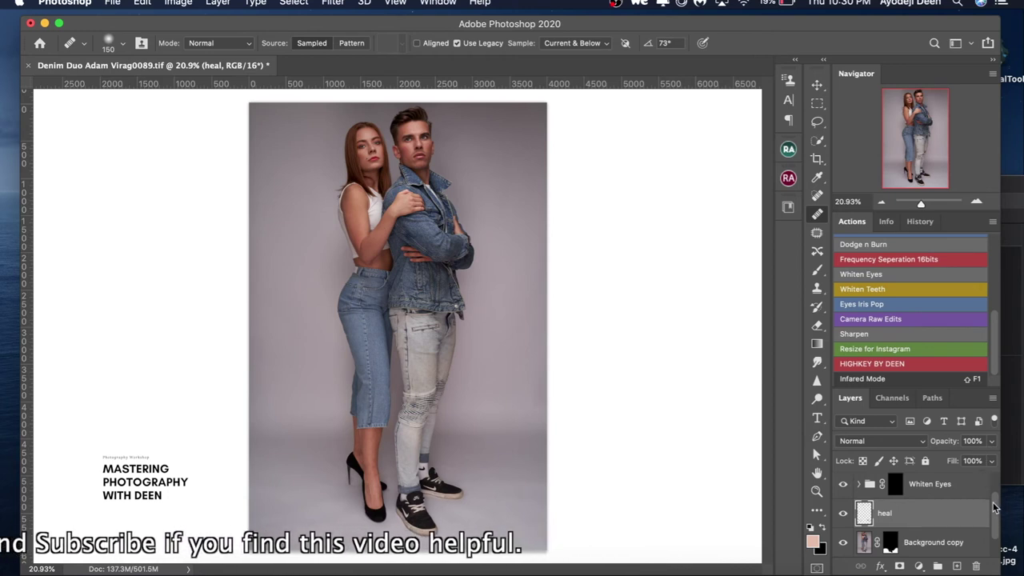
Select the Pop Iris group's mask and add a Curves adjustment layer above it.
scroll(995, 510, up, 1)
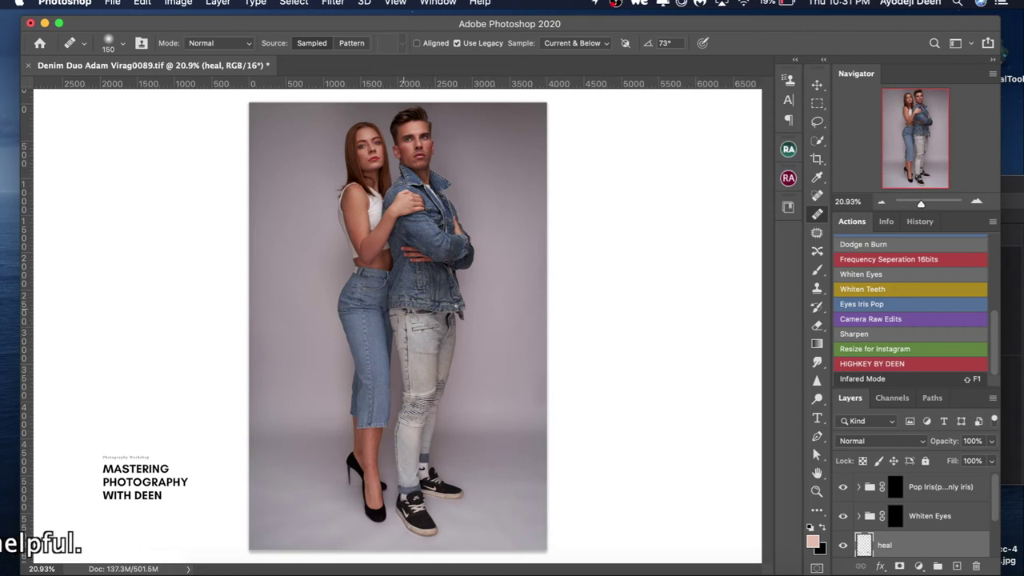
click(975, 486)
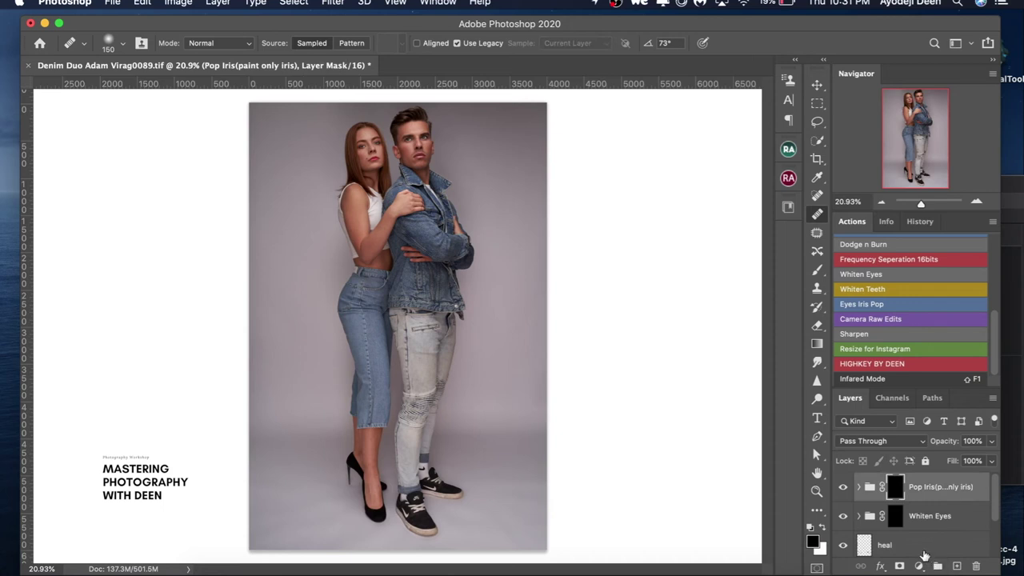
click(920, 566)
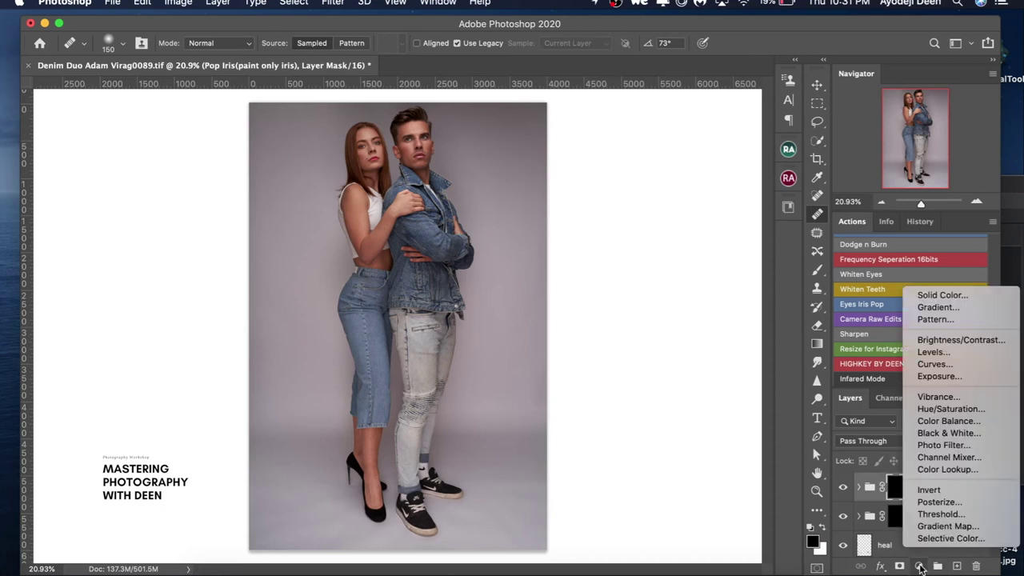
click(920, 366)
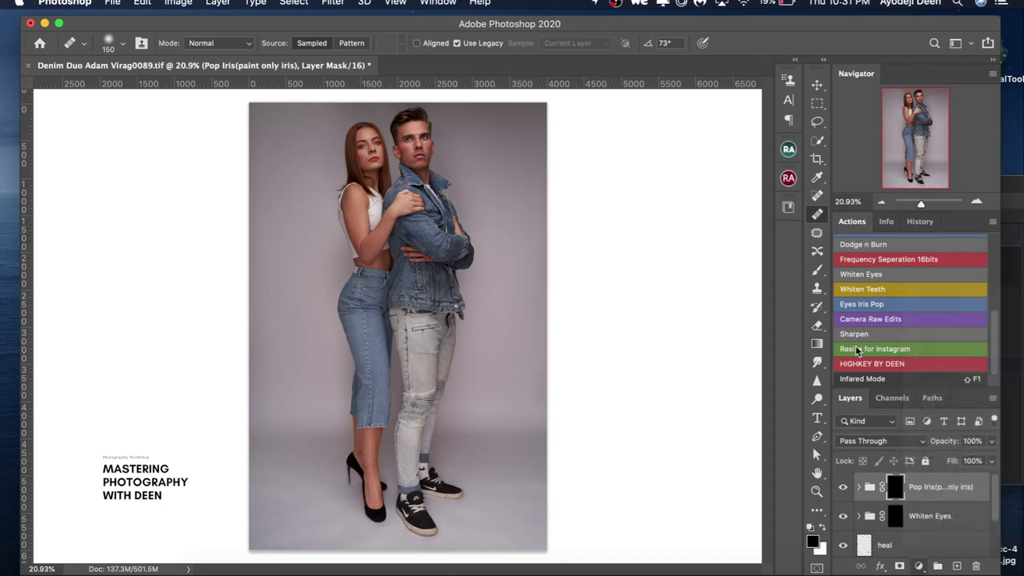
Lift the RGB curve's midpoint slightly on Curves 1, toggling the adjustment off and on to compare.
drag(780, 295, 773, 286)
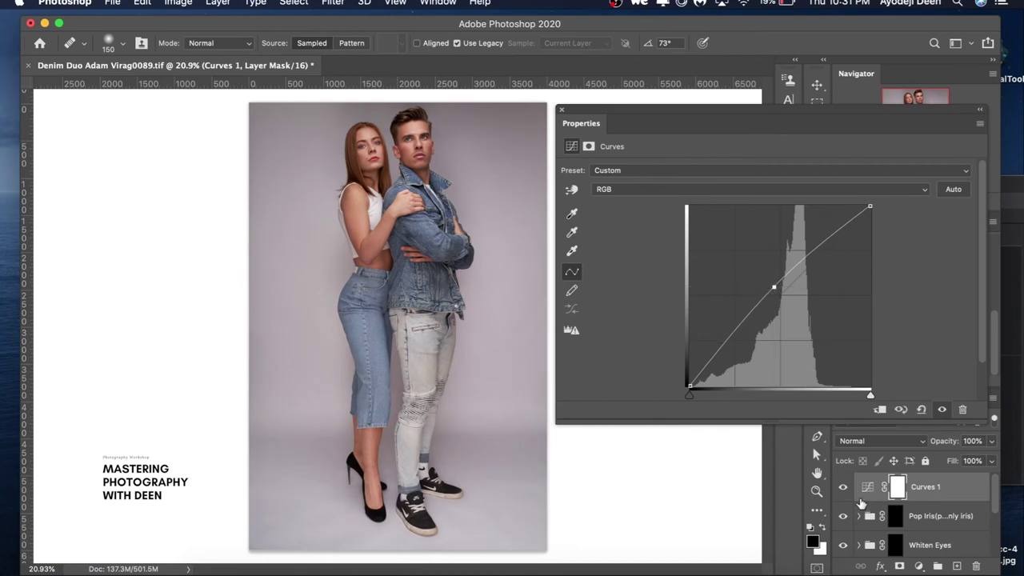
click(842, 486)
click(845, 487)
drag(774, 286, 774, 285)
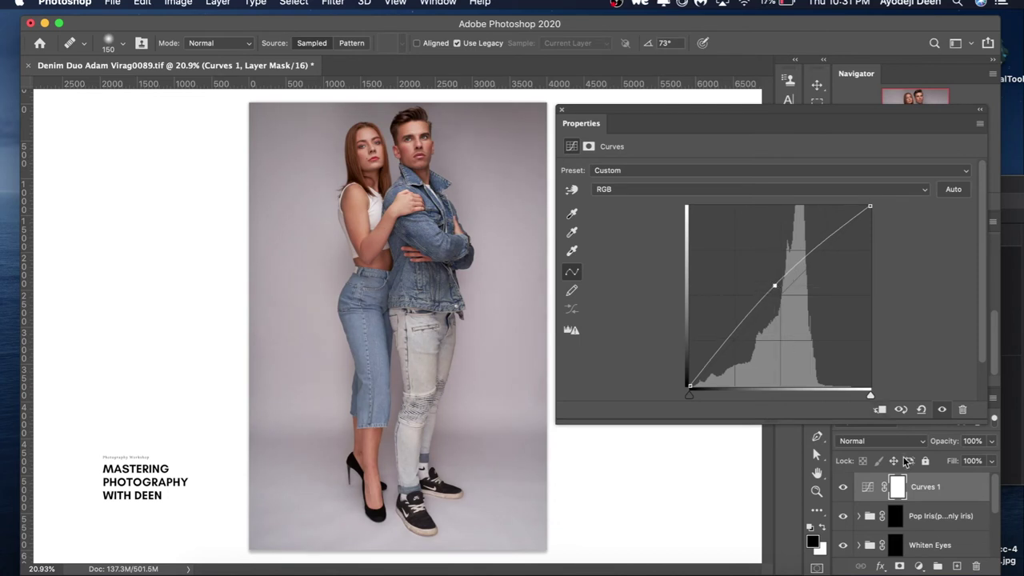
click(843, 487)
click(844, 485)
click(842, 486)
click(843, 486)
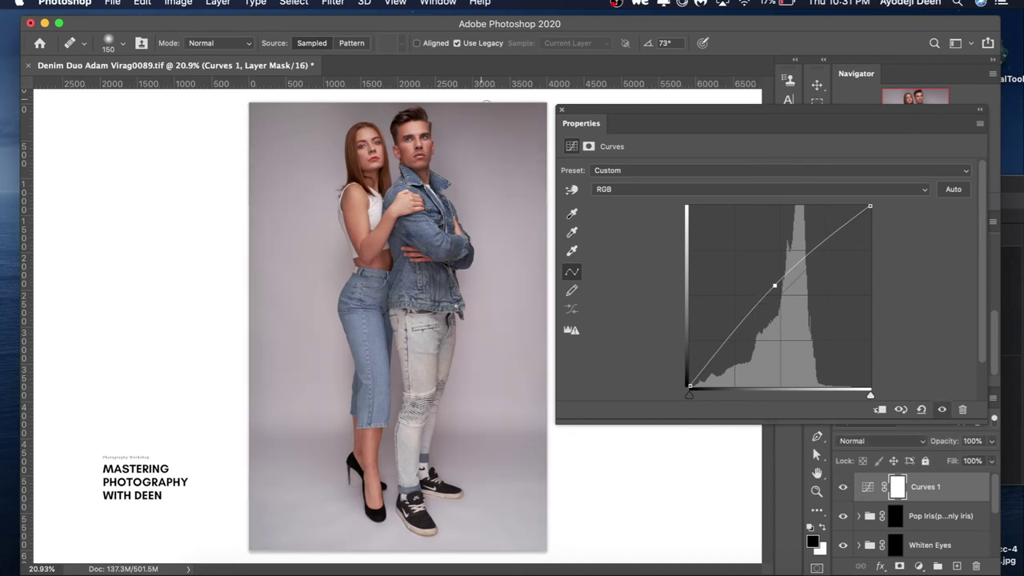
click(561, 108)
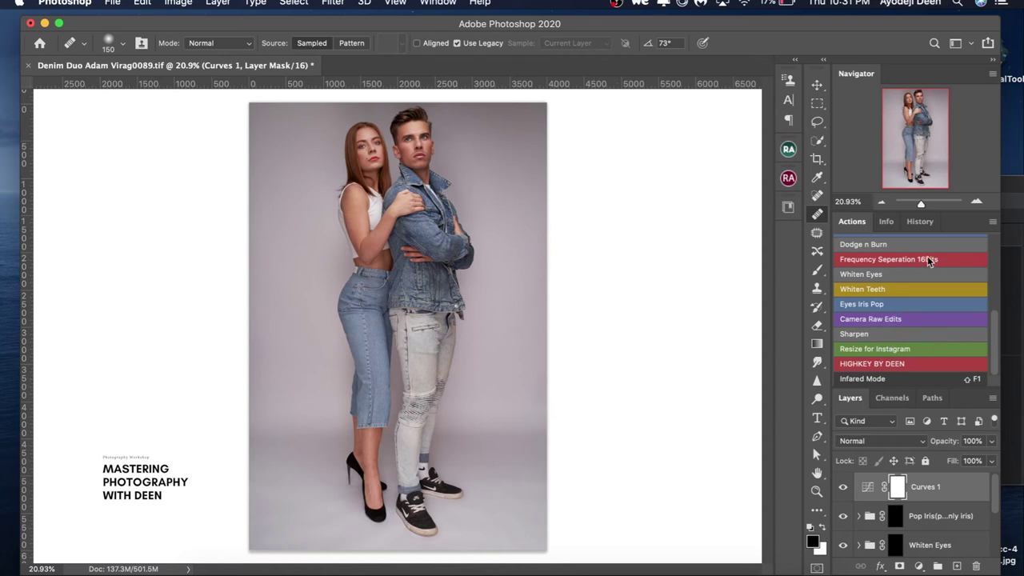
Run the Frequency Separation 16bits action and preview Gaussian Blur radii around 3.0 on the face and legs.
key(F2)
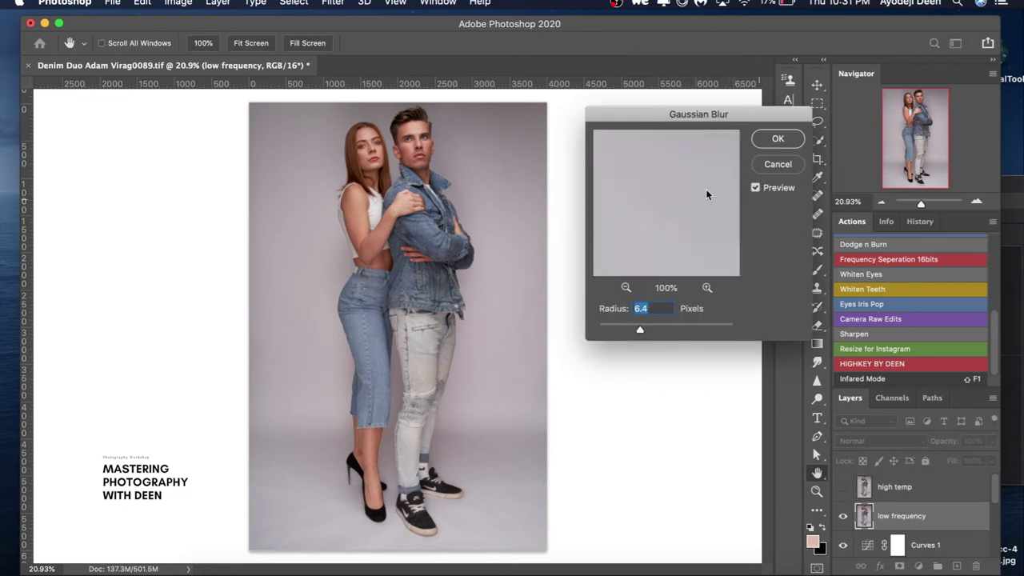
click(365, 155)
drag(669, 206, 597, 210)
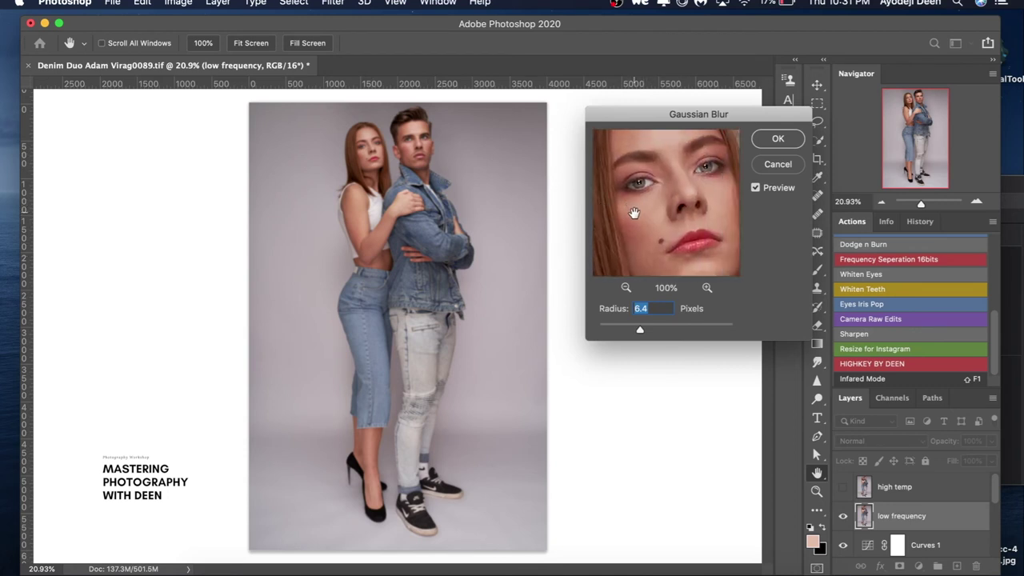
drag(636, 215, 647, 226)
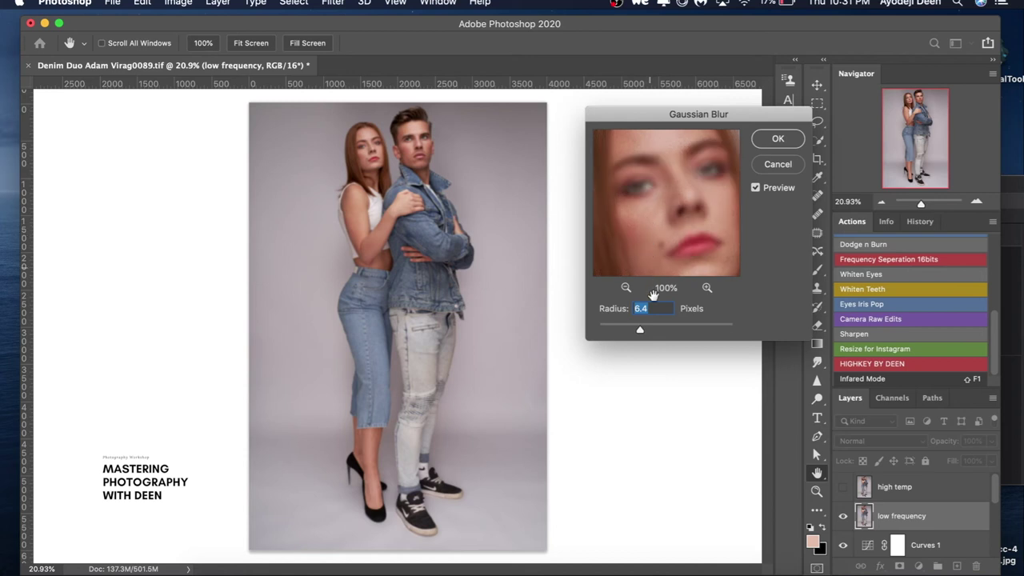
drag(642, 331, 607, 329)
drag(632, 231, 635, 234)
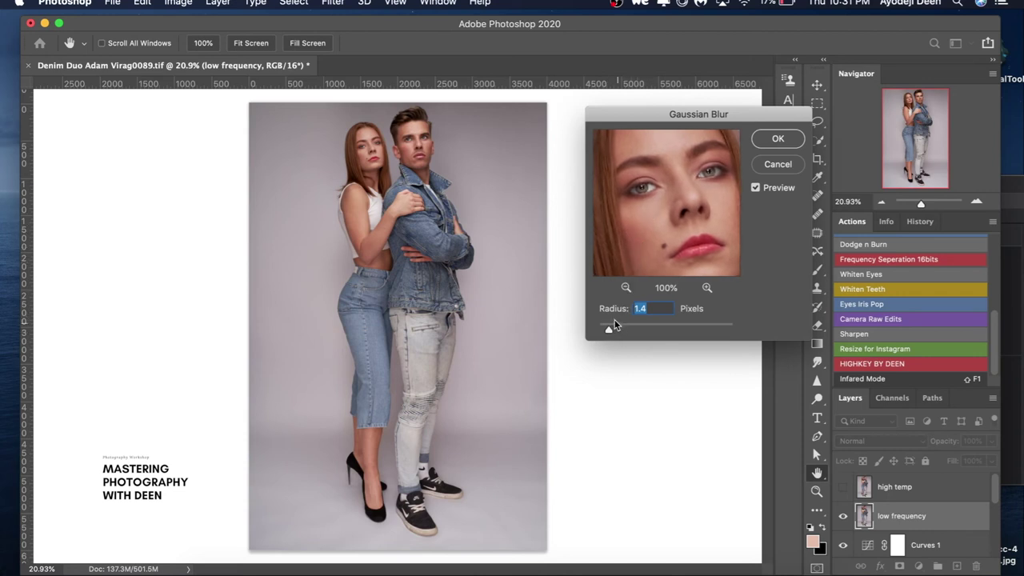
drag(611, 329, 620, 329)
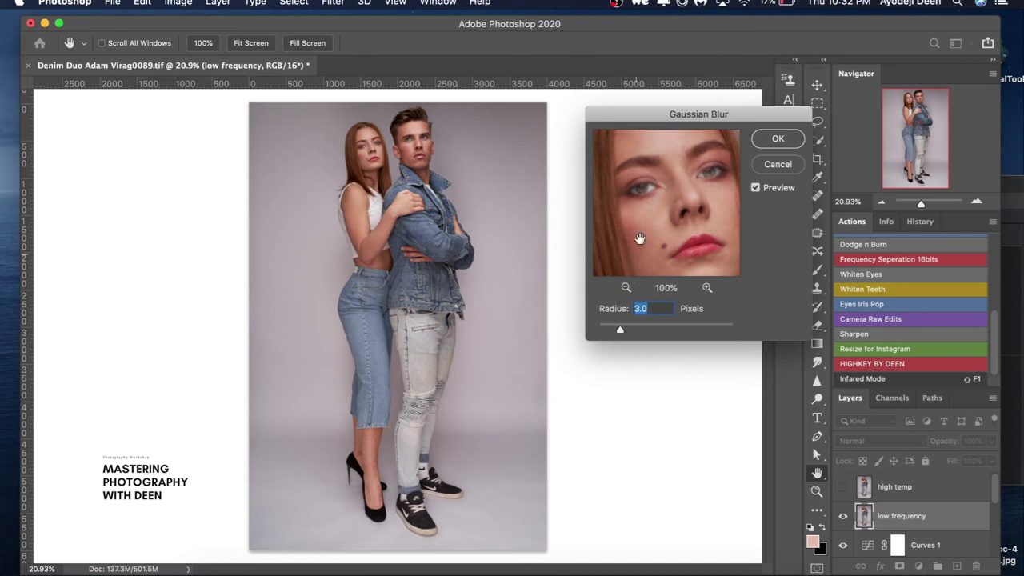
drag(646, 232, 646, 188)
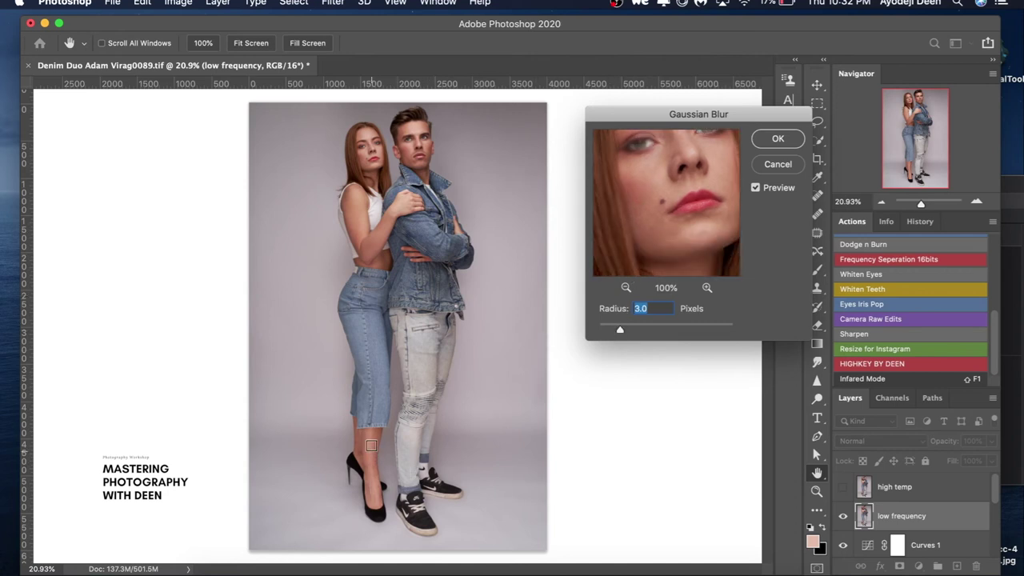
click(372, 446)
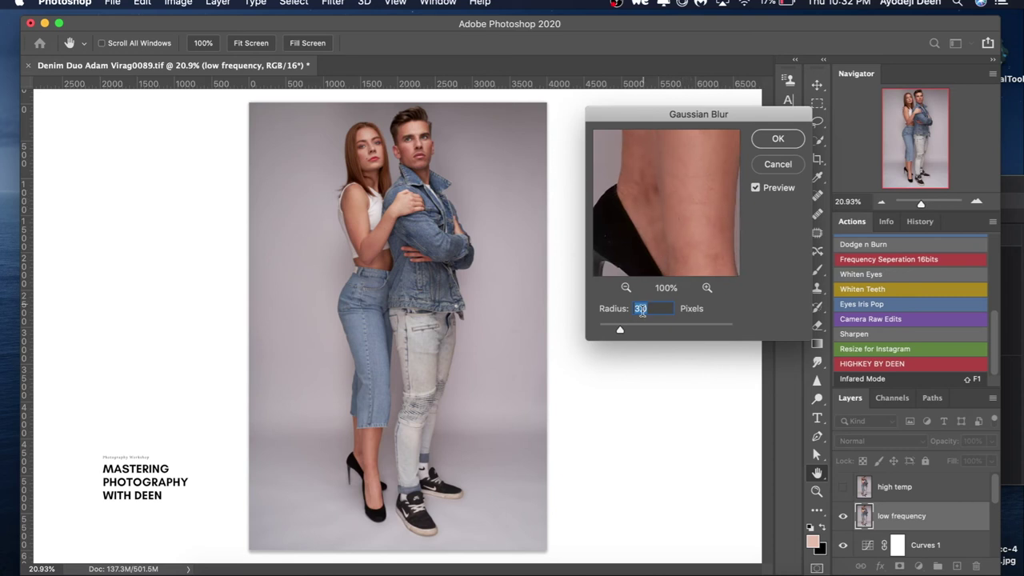
Set the Gaussian Blur radius to 3.5 pixels and finish the action.
mouse_move(621, 330)
mouse_down()
mouse_move(632, 326)
mouse_move(624, 330)
mouse_up()
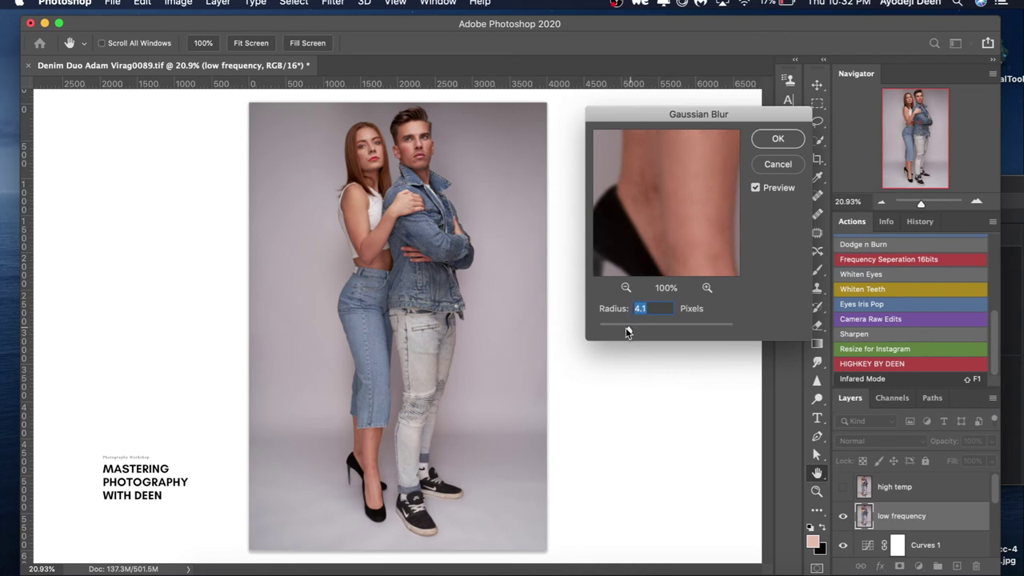
text(3.5)
key(Tab)
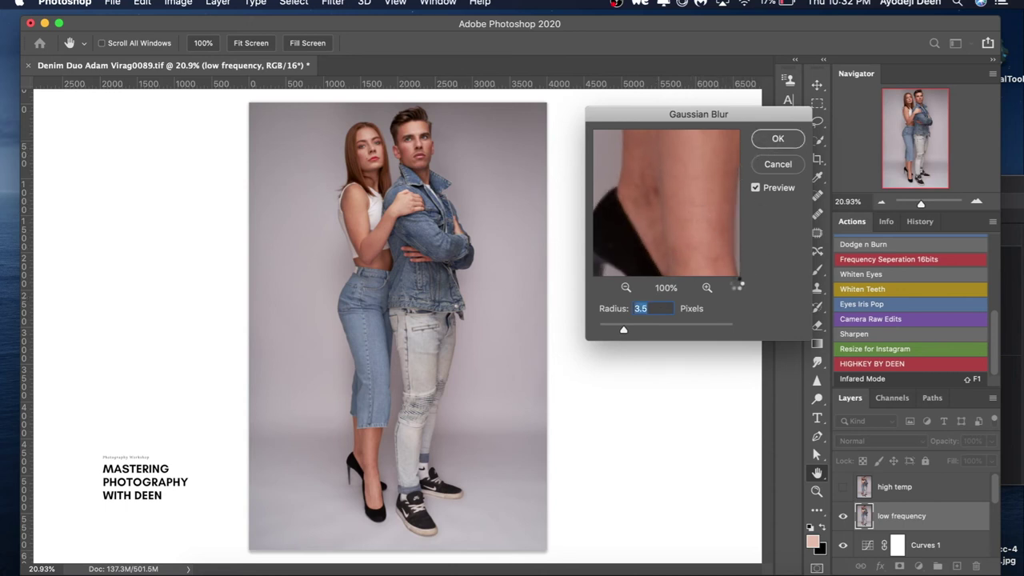
key(Return)
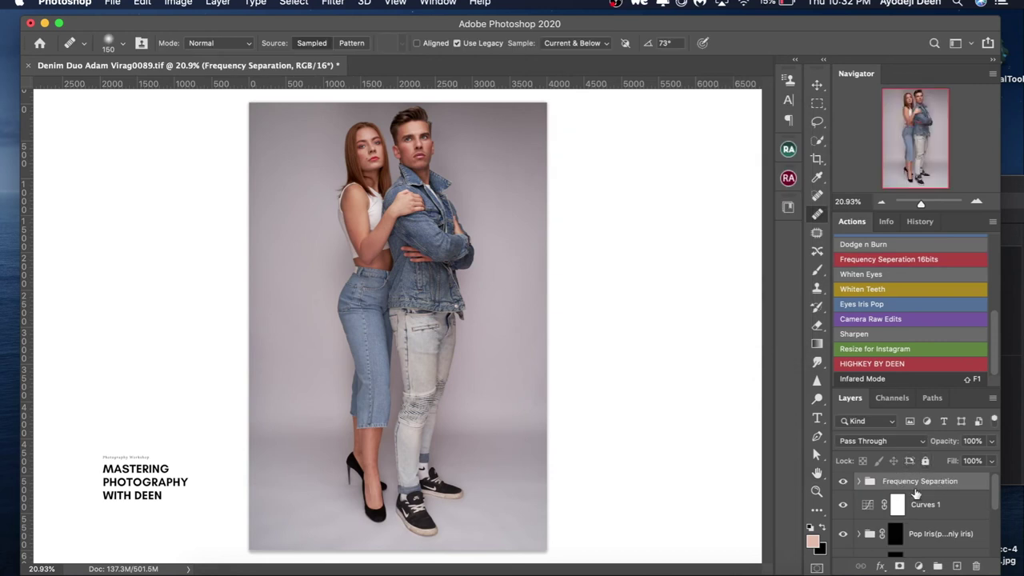
Expand the Frequency Separation group, hide the high frequency layer and select low copy.
click(857, 481)
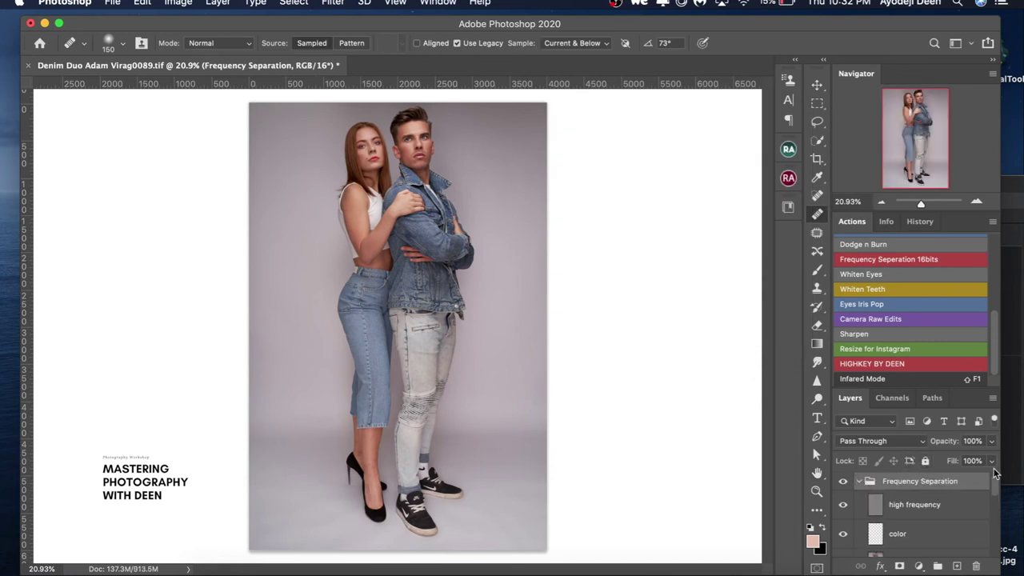
click(842, 504)
click(927, 504)
drag(995, 483, 995, 498)
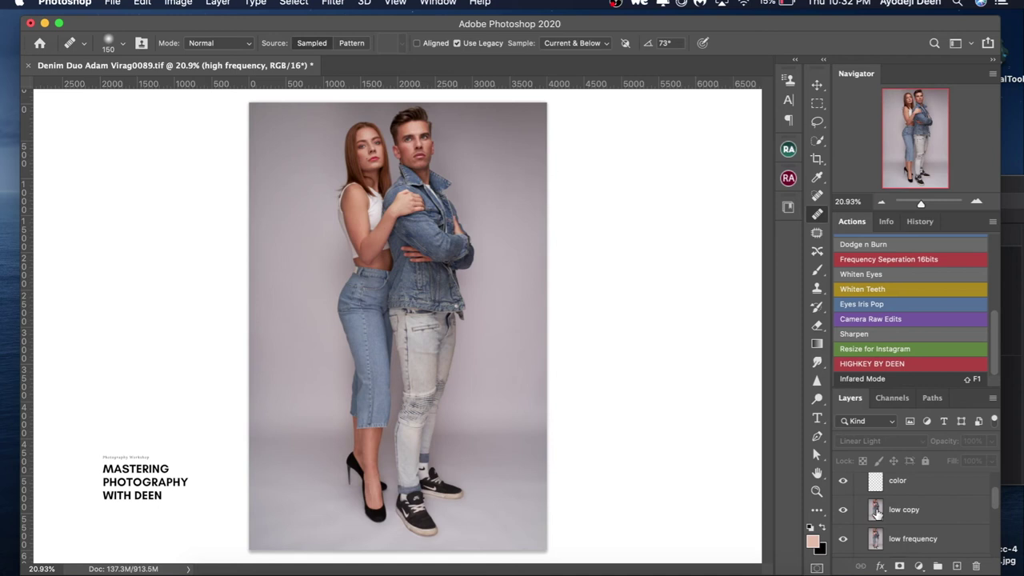
click(875, 512)
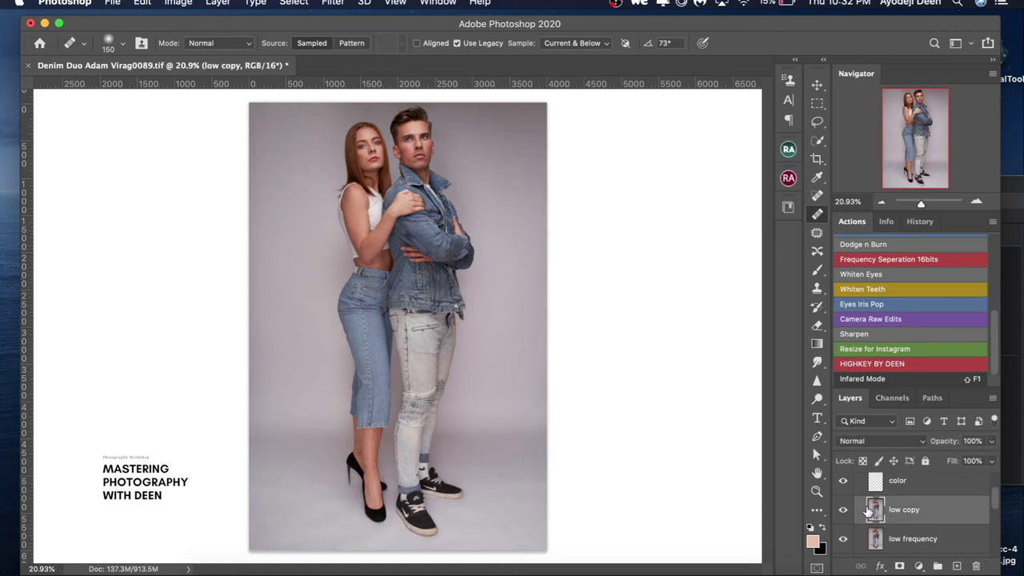
Set up a small Mixer Brush with Sample All Layers turned off.
key(b)
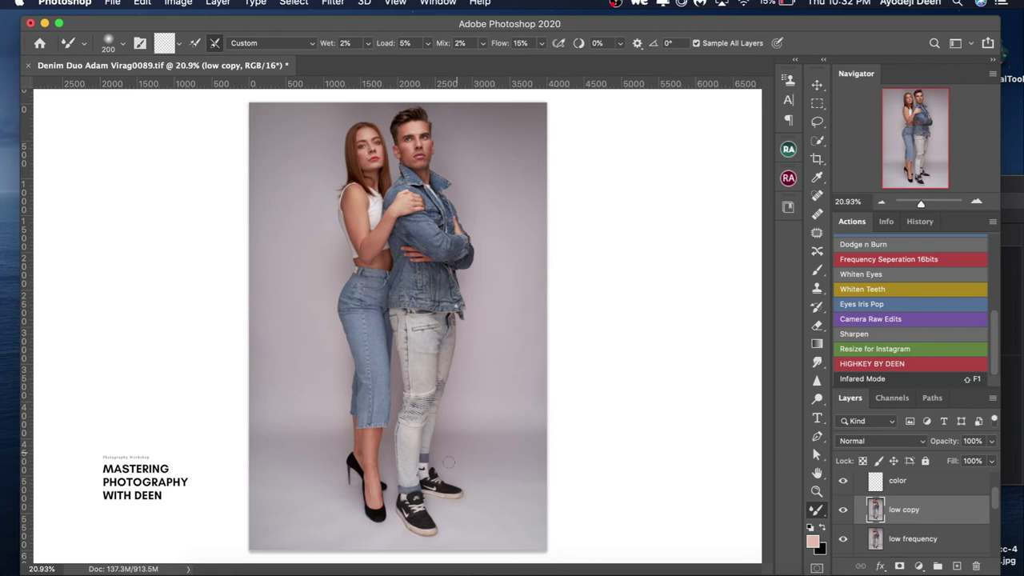
key(bracketleft)
key(bracketleft)
click(699, 45)
key(bracketright)
Zoom in on the legs and feet and smooth the leg tones with the Mixer Brush.
key(z)
mouse_move(367, 445)
mouse_down()
mouse_move(365, 349)
mouse_move(357, 376)
mouse_up()
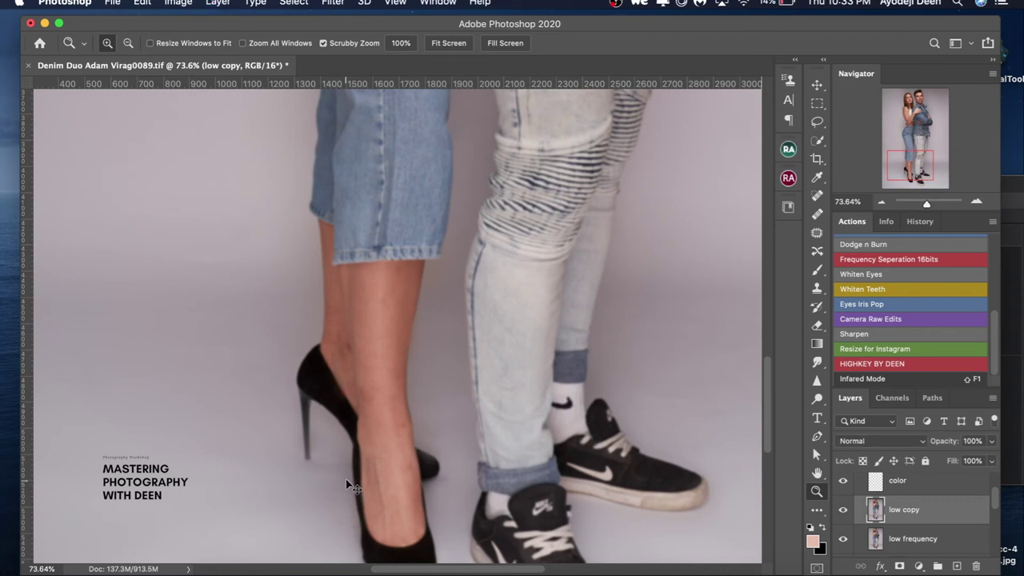
key(b)
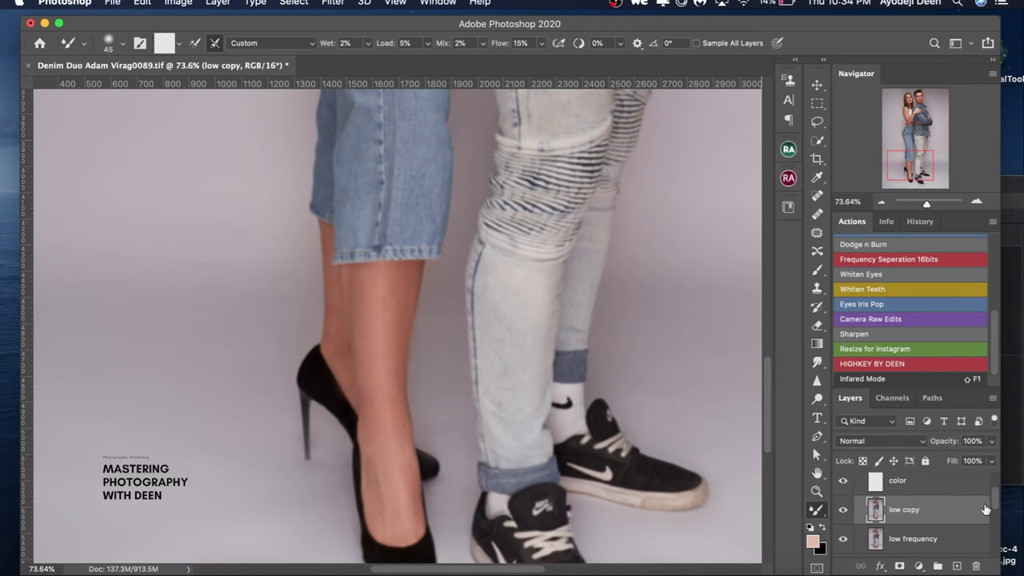
Compare the smoothed legs with the high frequency layer hidden and shown, then select that layer.
scroll(996, 500, up, 3)
click(842, 504)
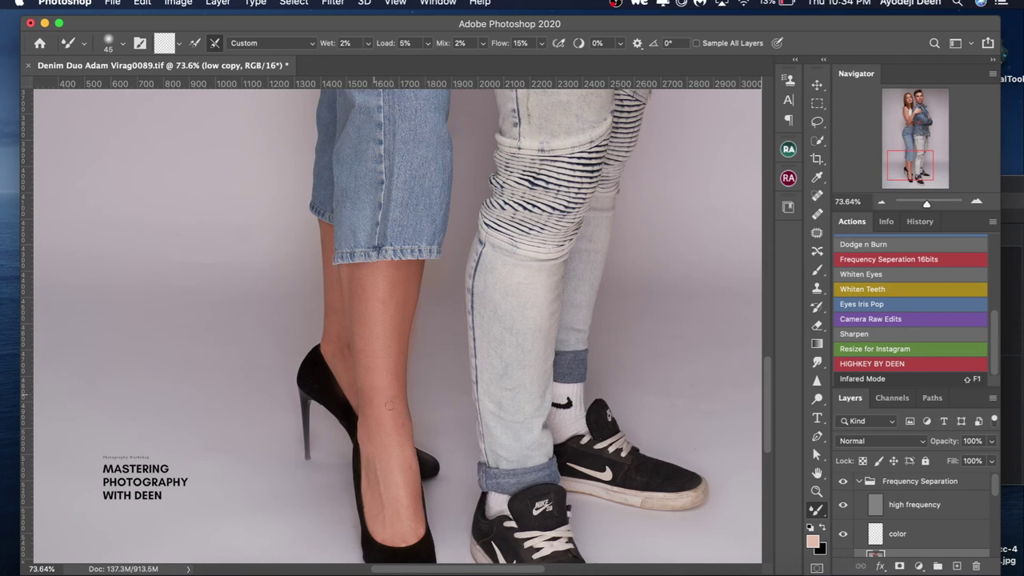
click(843, 504)
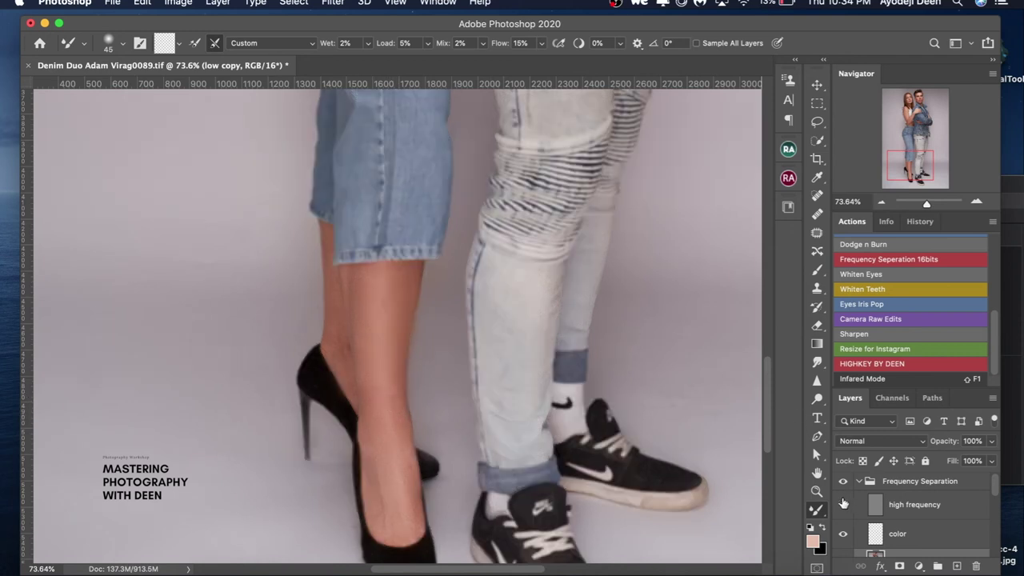
click(843, 504)
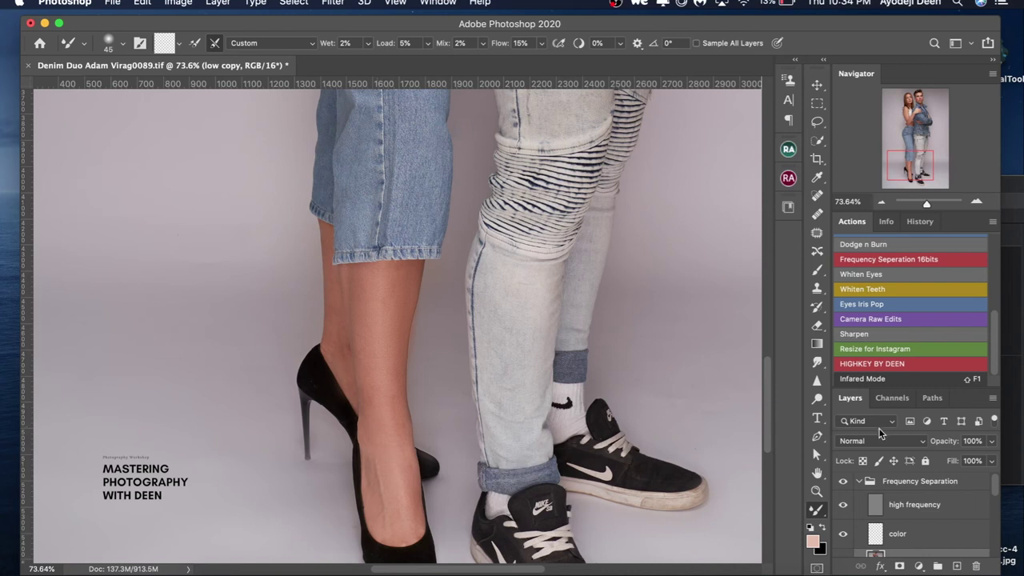
click(873, 504)
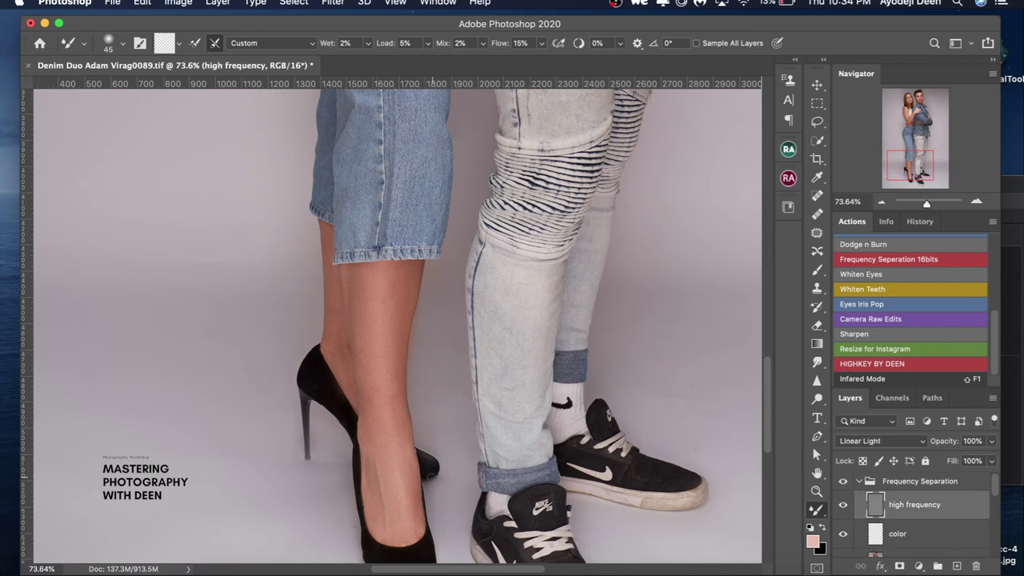
Switch to the Healing Brush, set Sample to Current Layer and enlarge it slightly.
key(j)
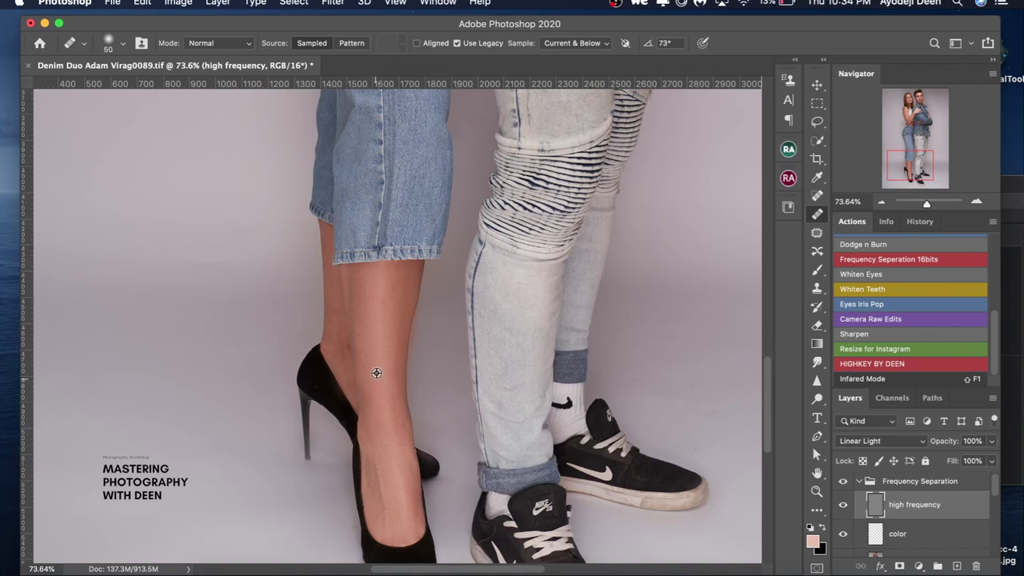
drag(372, 355, 384, 354)
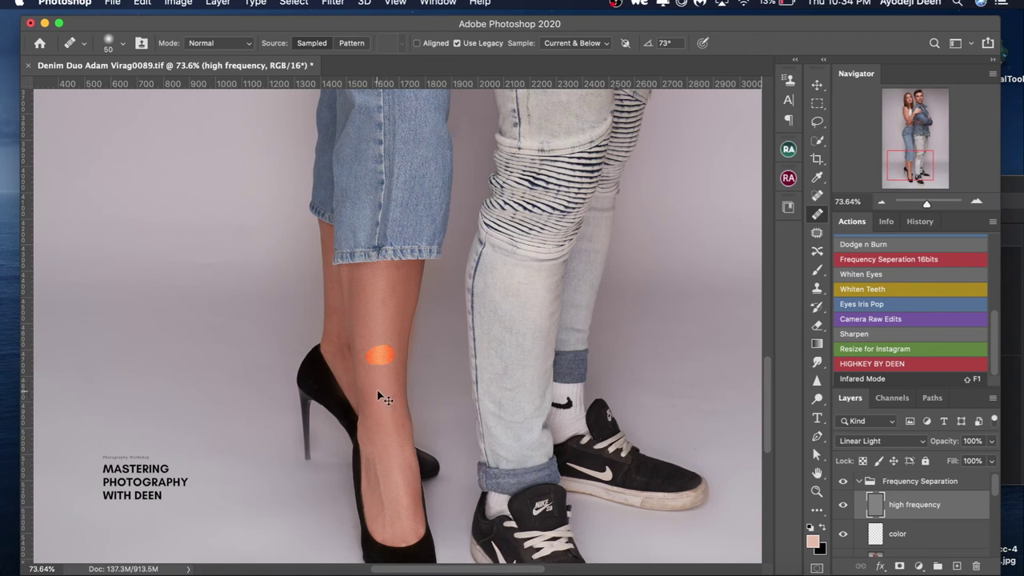
click(574, 43)
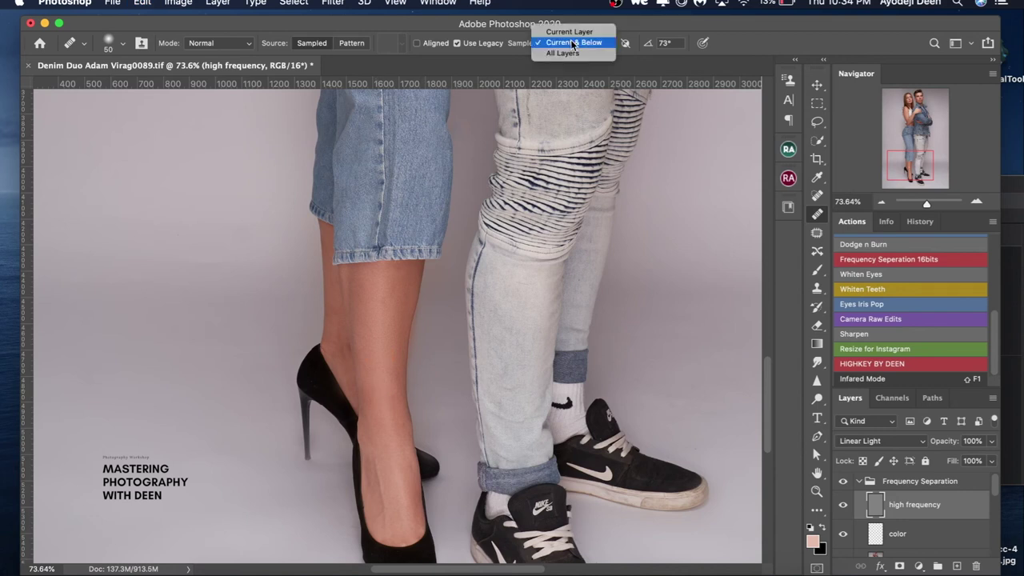
click(554, 32)
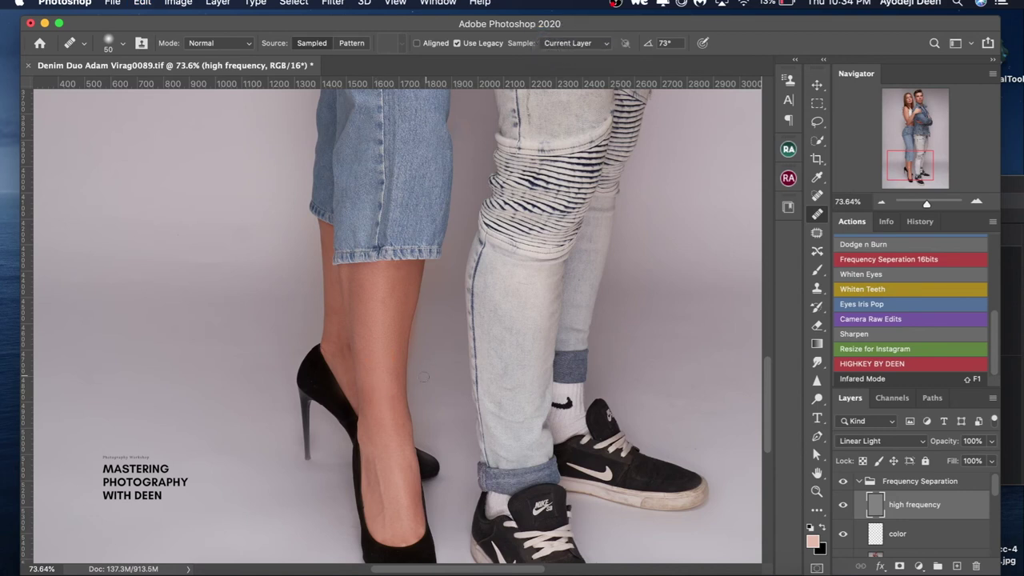
key(bracketright)
Heal blemishes on the calf and below the jean hem, then move up toward the faces.
alt+click(373, 368)
alt+click(385, 292)
click(391, 273)
click(337, 334)
scroll(533, 280, up, 15)
key(super+r)
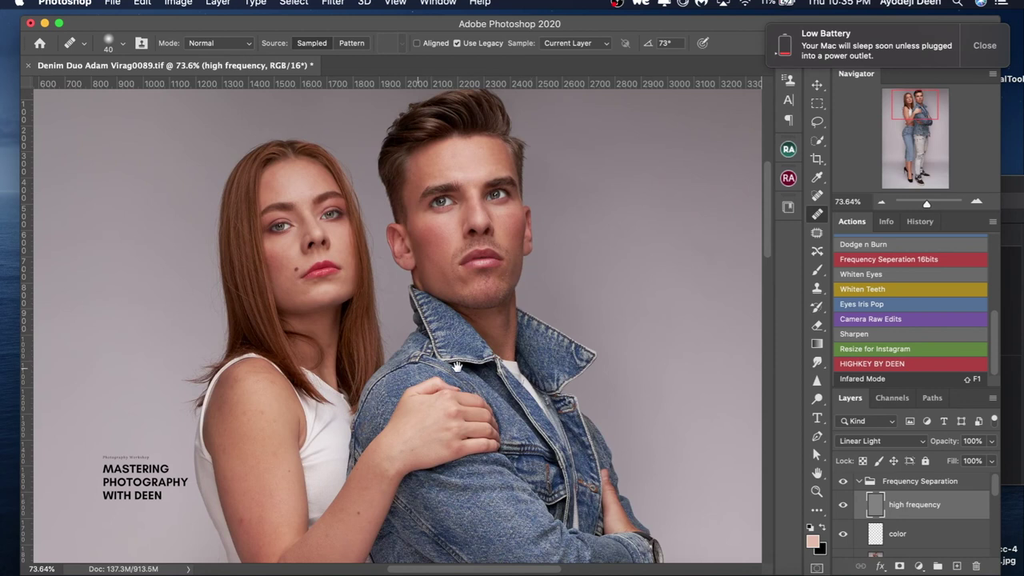
Heal the small spots on the woman's upper arm from nearby clean skin.
mouse_move(267, 422)
mouse_down()
mouse_move(313, 343)
mouse_move(335, 338)
mouse_up()
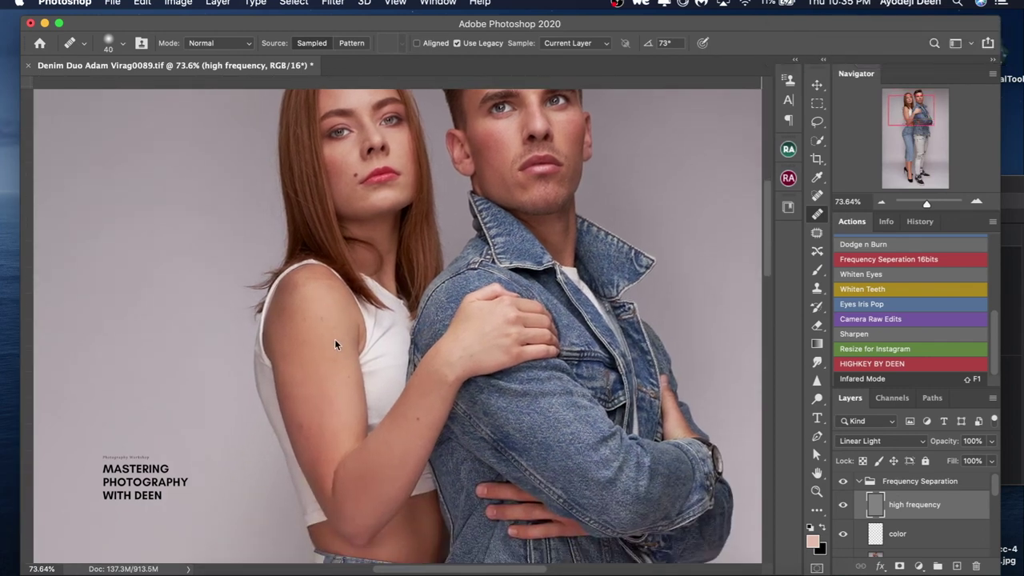
alt+click(294, 417)
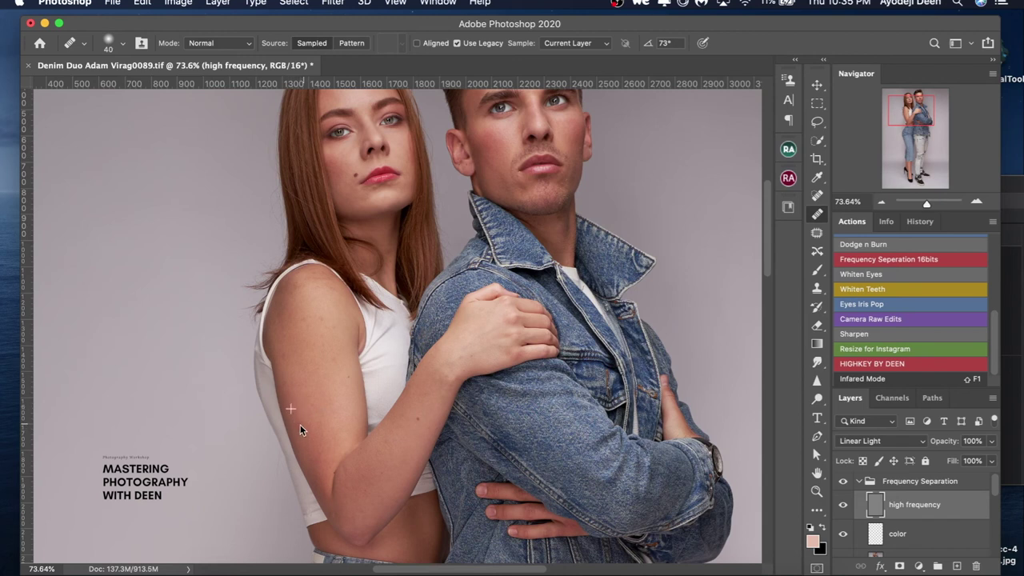
click(297, 403)
key(e)
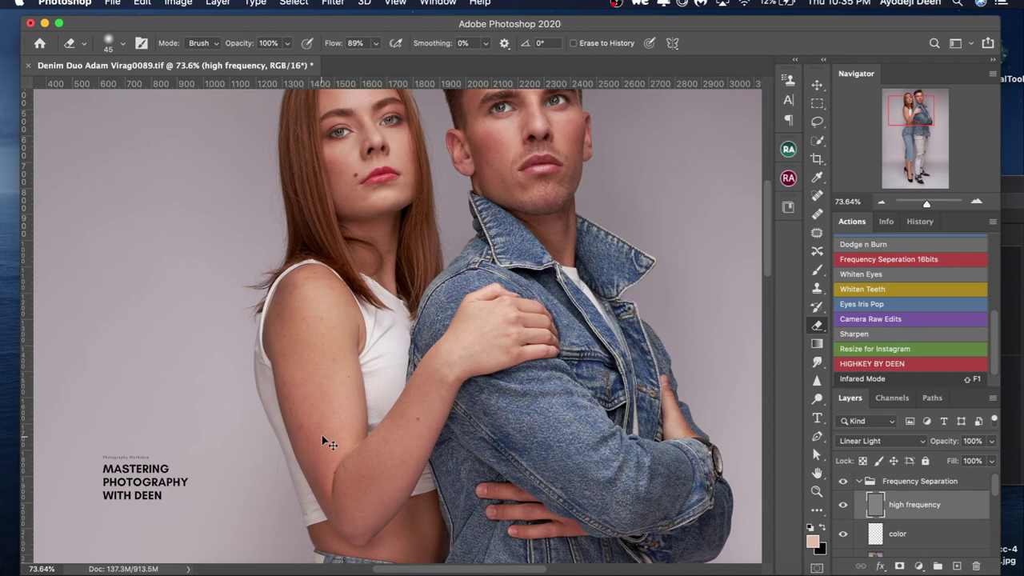
key(j)
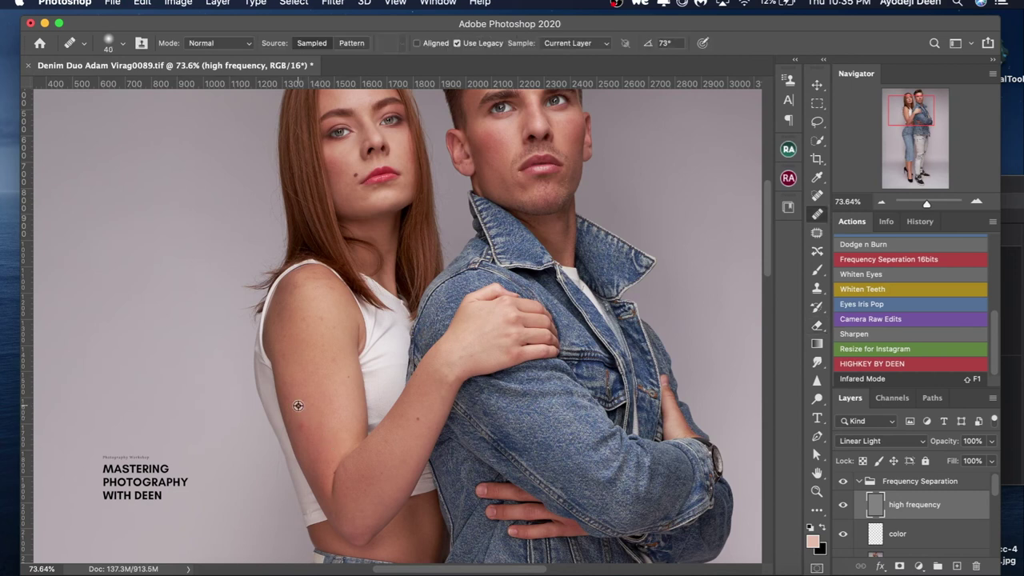
alt+click(296, 406)
click(301, 423)
Heal the blemishes on the woman's forearm, resampling clean skin as needed.
alt+click(411, 432)
click(419, 416)
alt+click(337, 151)
alt+click(401, 427)
click(406, 417)
click(410, 423)
scroll(996, 494, down, 3)
click(876, 495)
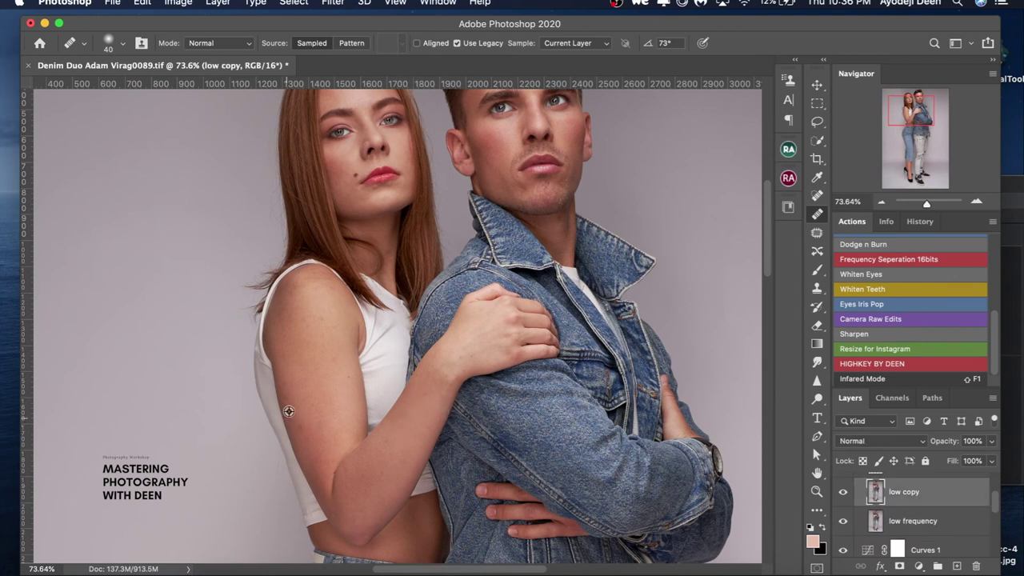
On low copy, heal the dark spot on the woman's upper arm and a spot on her chin.
alt+click(318, 298)
click(318, 340)
alt+click(281, 341)
click(288, 411)
click(366, 188)
Bring both faces into view and sample clean skin on the man's cheek on the high frequency layer.
drag(536, 139, 520, 168)
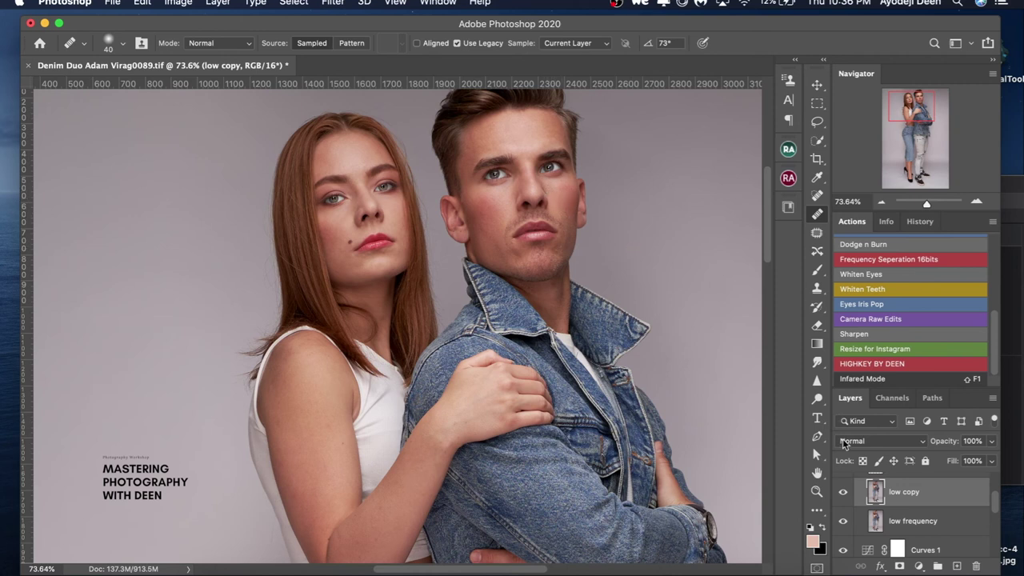
scroll(990, 490, up, 2)
scroll(990, 490, up, 1)
click(959, 504)
alt+click(555, 189)
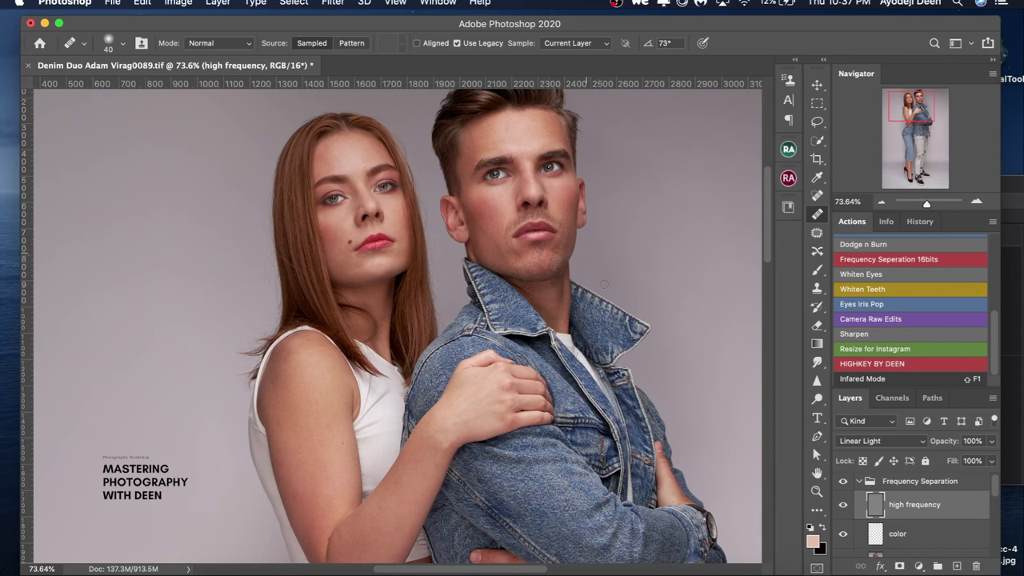
Fit the whole portrait in the window and compare it with and without the Frequency Separation retouch.
key(super+minus)
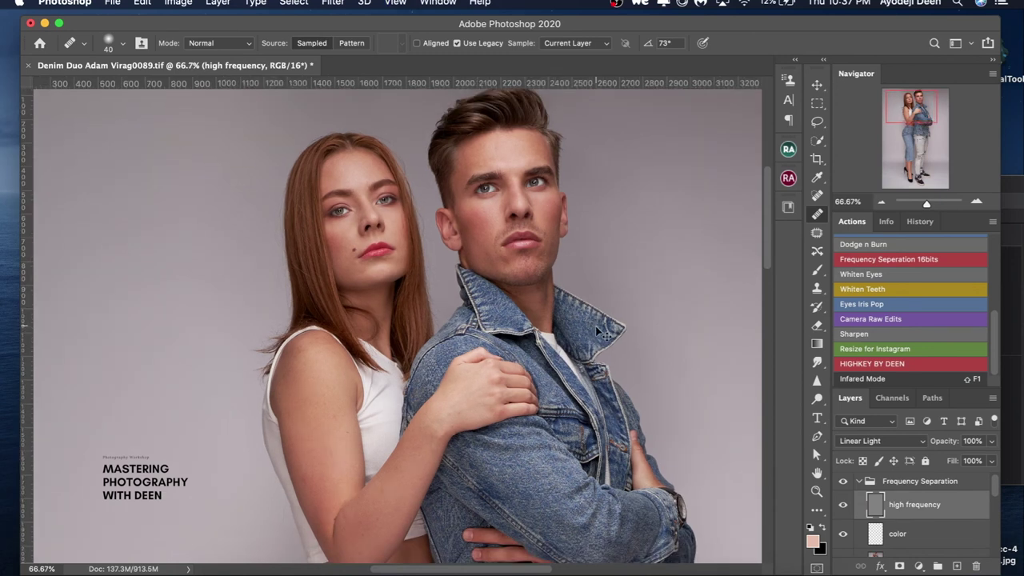
key(super+0)
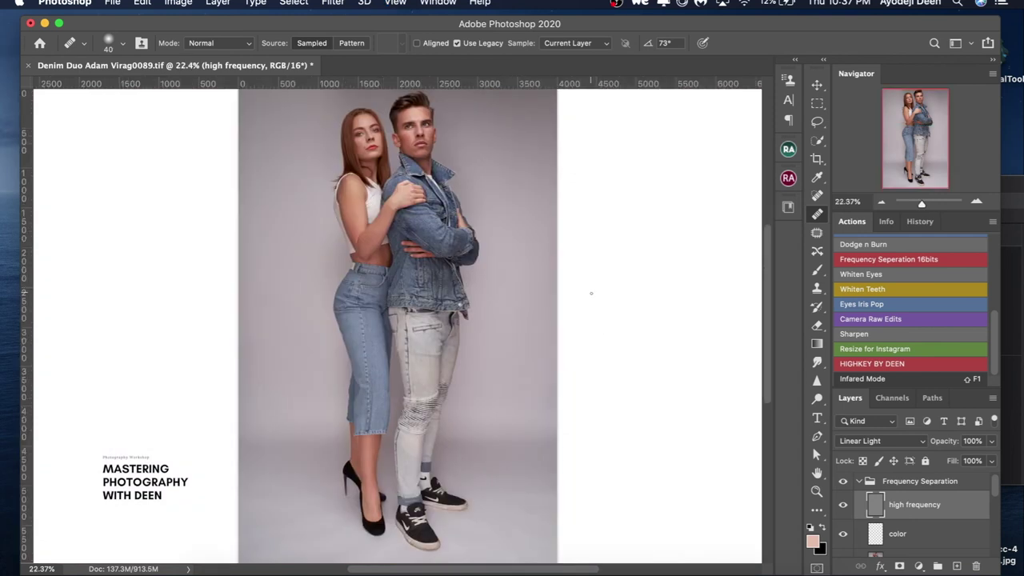
click(858, 481)
click(843, 481)
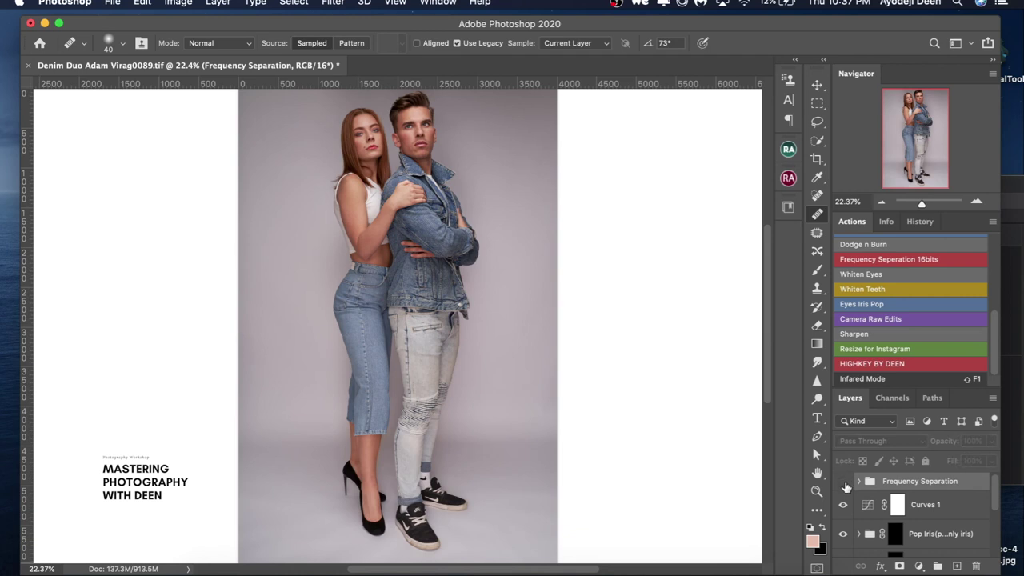
click(843, 480)
click(844, 480)
click(844, 480)
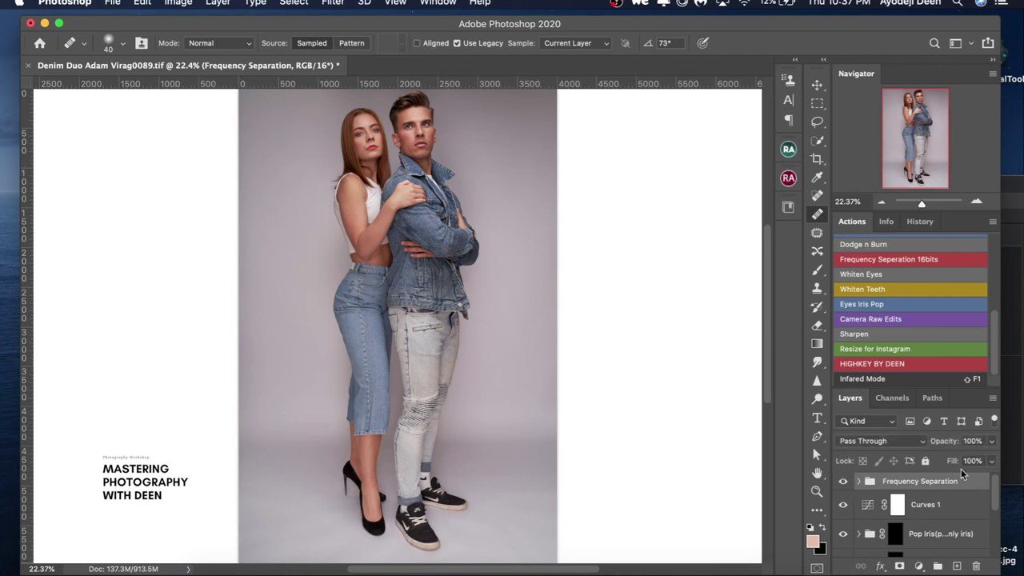
Add the DnB dodge-and-burn group, expand it and turn on its black-and-white helper layer.
drag(993, 332, 980, 262)
scroll(980, 262, down, 5)
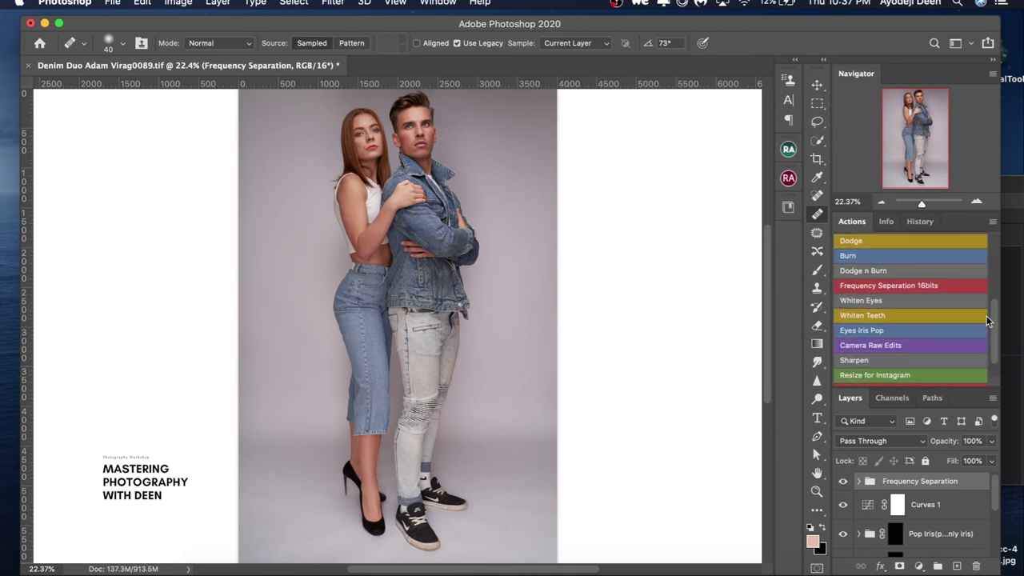
click(867, 276)
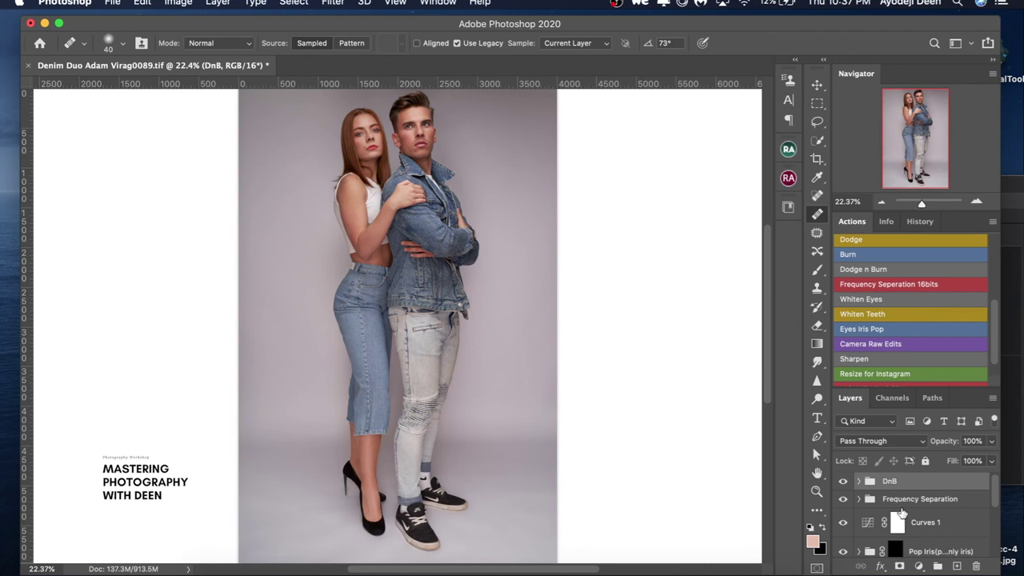
click(859, 480)
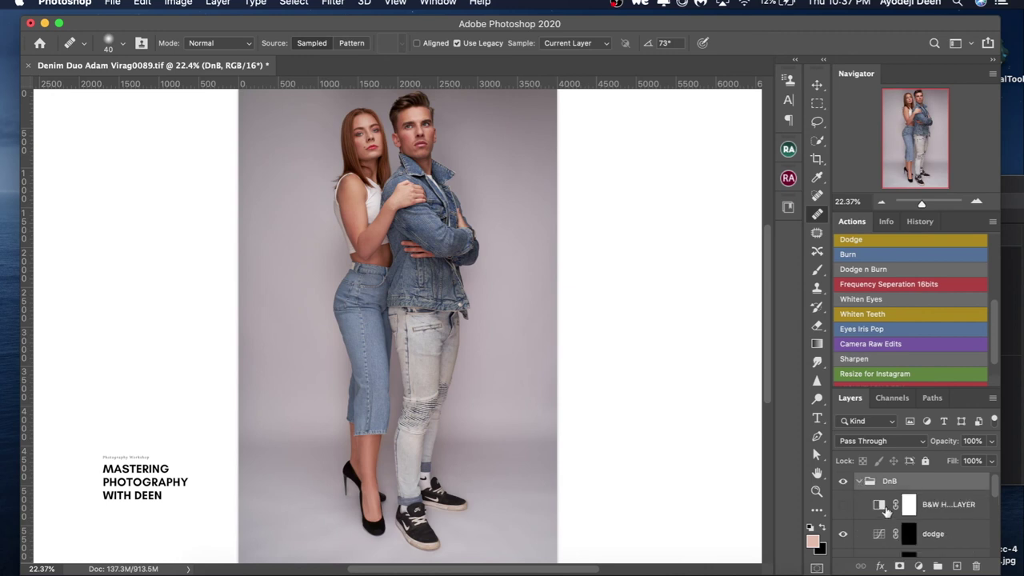
click(843, 504)
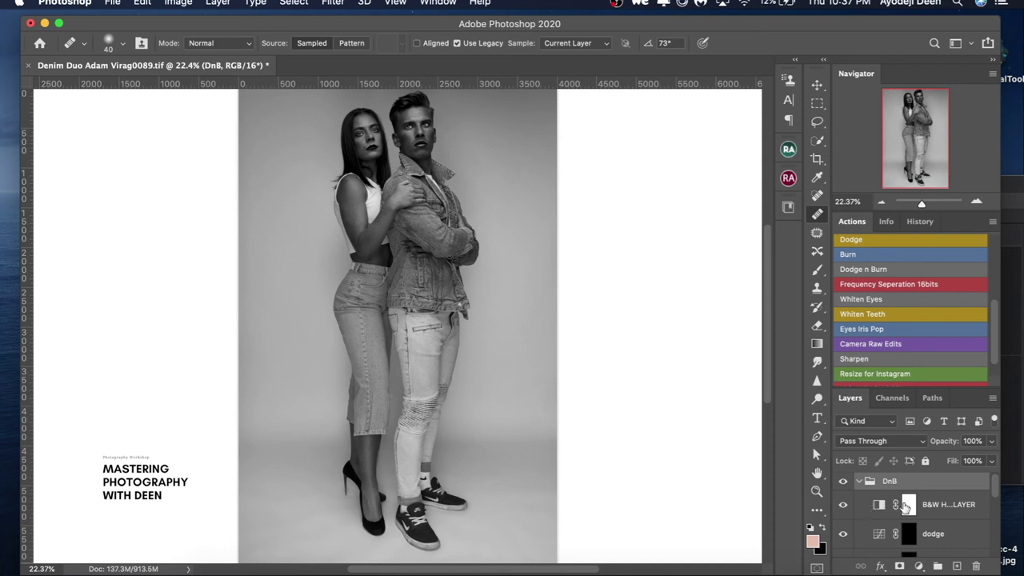
Compare colour and grayscale via the B&W helper layer, leave it on, and target the dodge layer's mask.
click(843, 505)
click(843, 505)
click(844, 505)
click(843, 506)
click(843, 505)
click(844, 506)
click(909, 505)
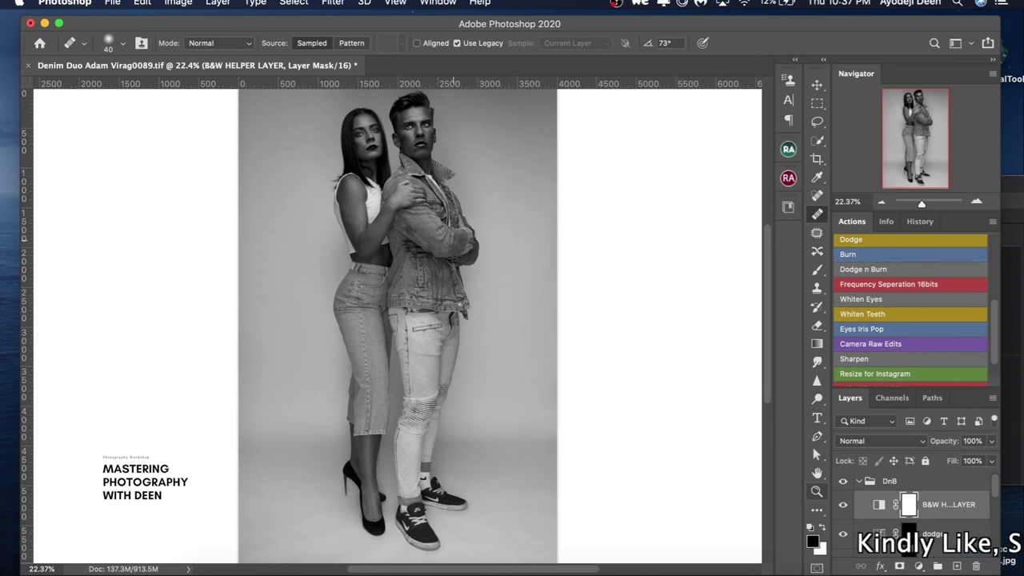
click(901, 523)
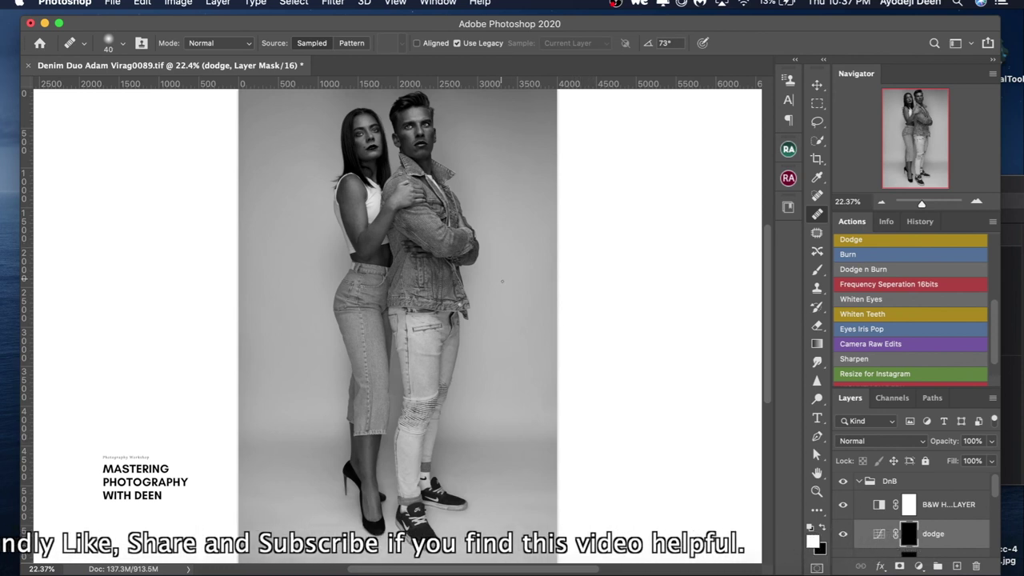
Switch to the Brush tool at 1% flow, sized around 70.
key(b)
click(432, 44)
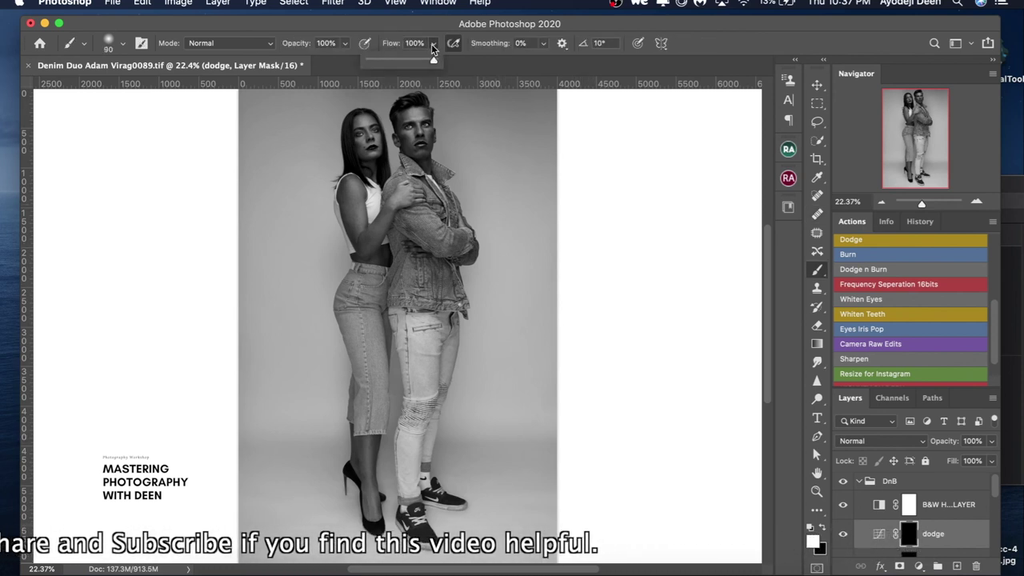
drag(432, 59, 332, 59)
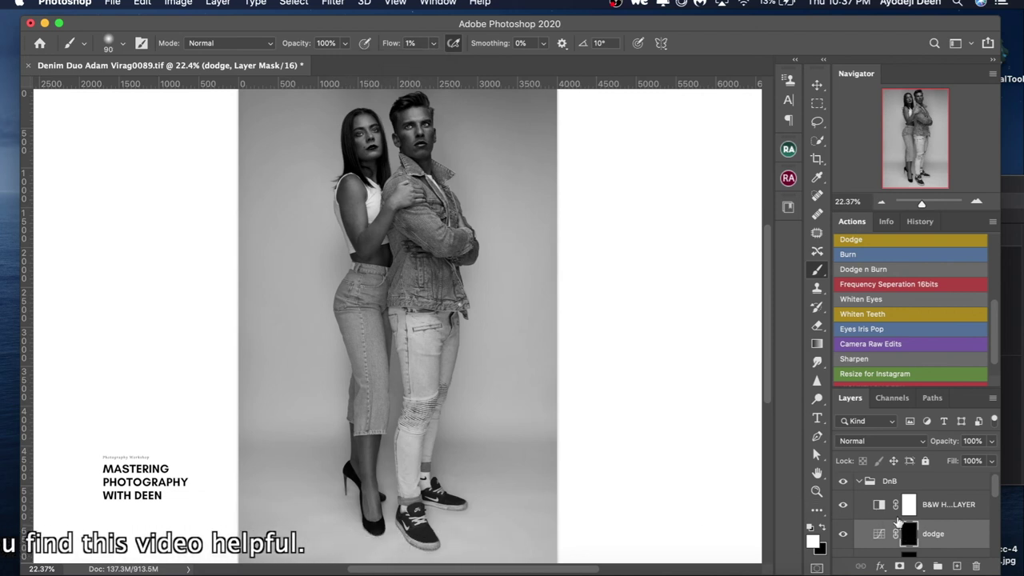
key(bracketleft)
key(bracketleft)
key(bracketleft)
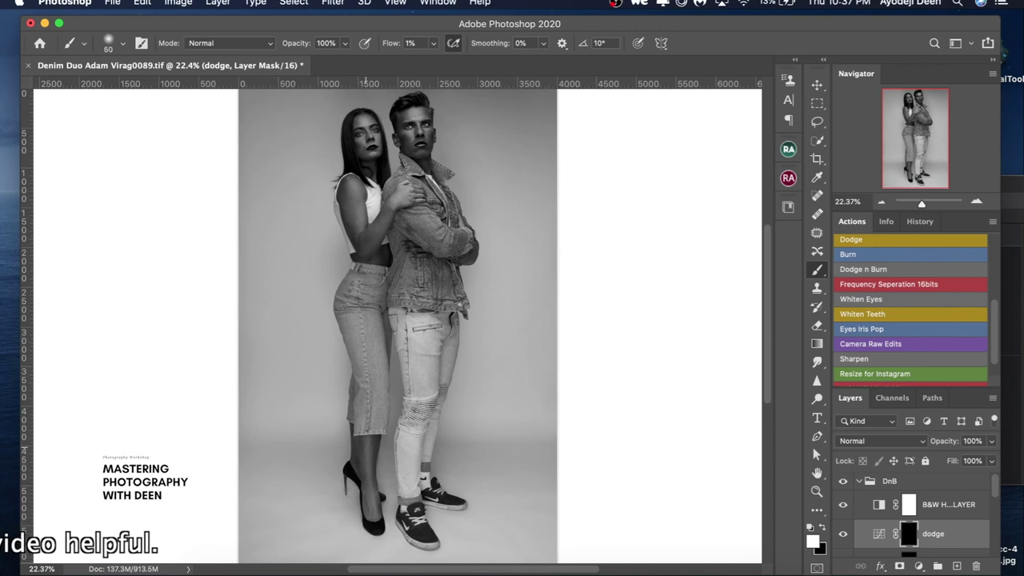
key(bracketright)
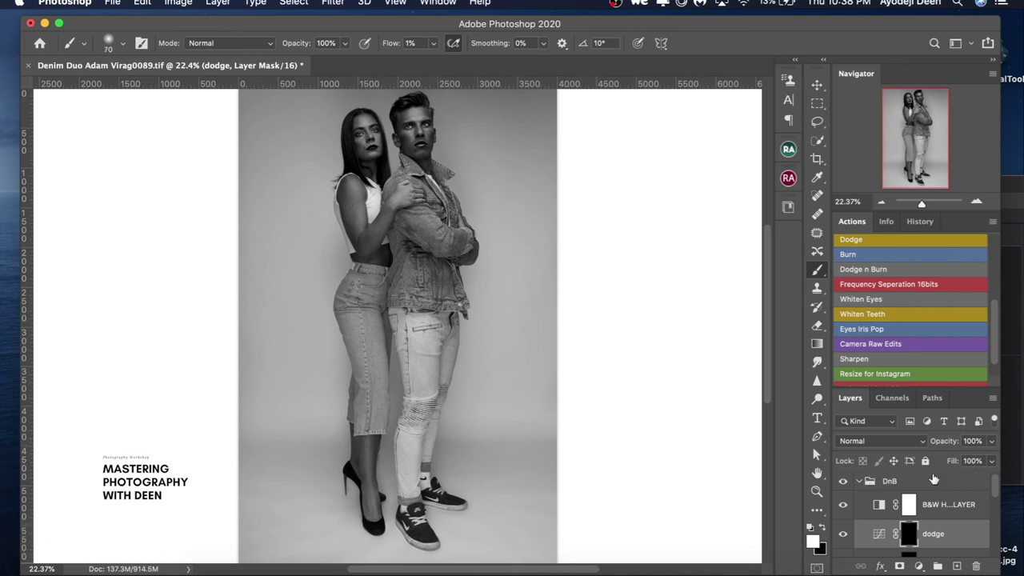
Hide the Frequency Separation group and enlarge the brush to size 100.
scroll(927, 495, down, 3)
click(842, 515)
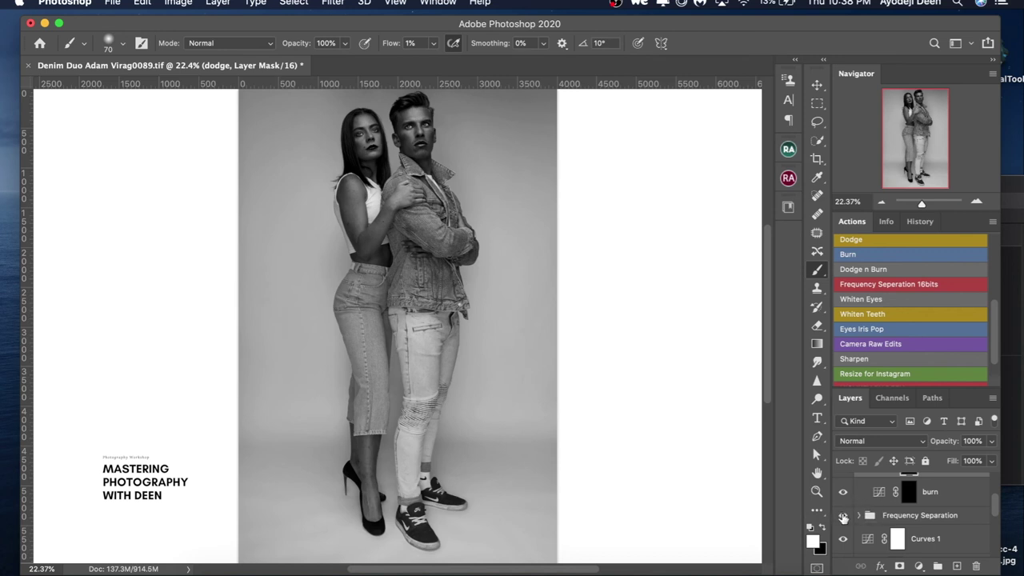
key(bracketleft)
key(bracketright)
key(bracketright)
key(bracketright)
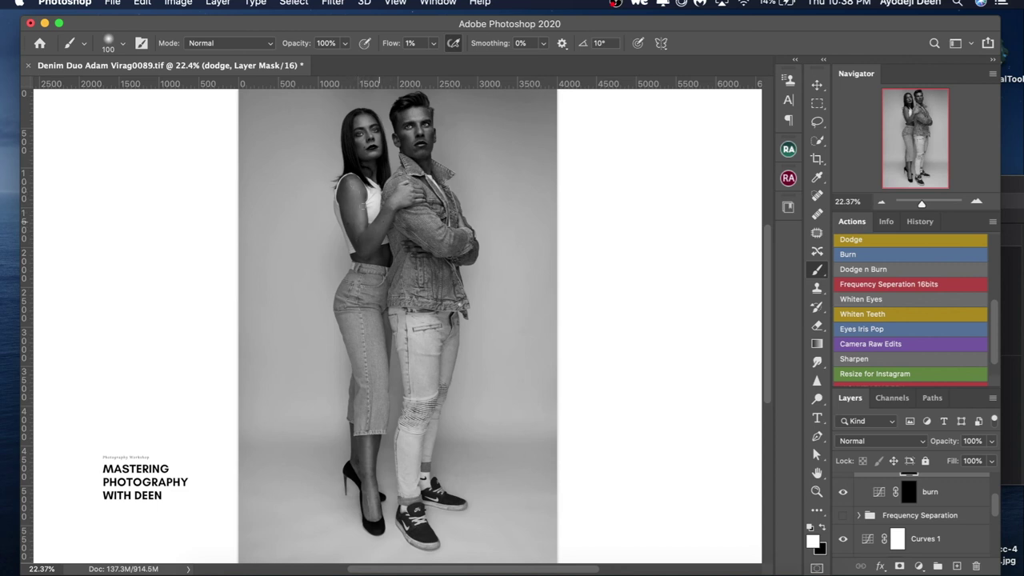
Set the brush to about 125, show the Frequency Separation group and hide the B&W helper layer.
key(bracketright)
key(bracketright)
key(bracketleft)
key(bracketleft)
key(bracketleft)
key(bracketleft)
key(bracketright)
key(bracketright)
key(bracketright)
key(bracketright)
click(843, 516)
key(bracketright)
scroll(997, 510, up, 3)
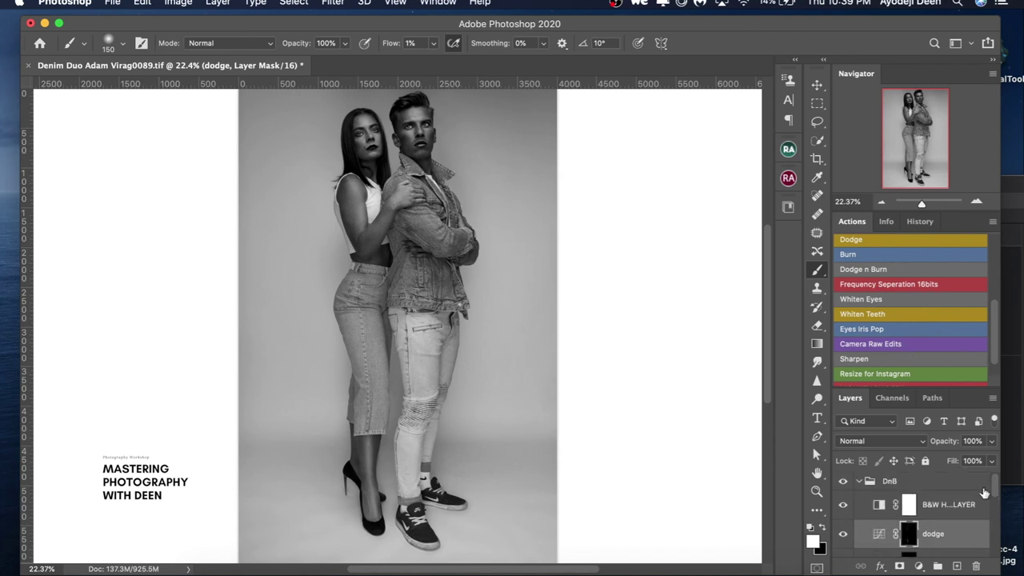
click(841, 506)
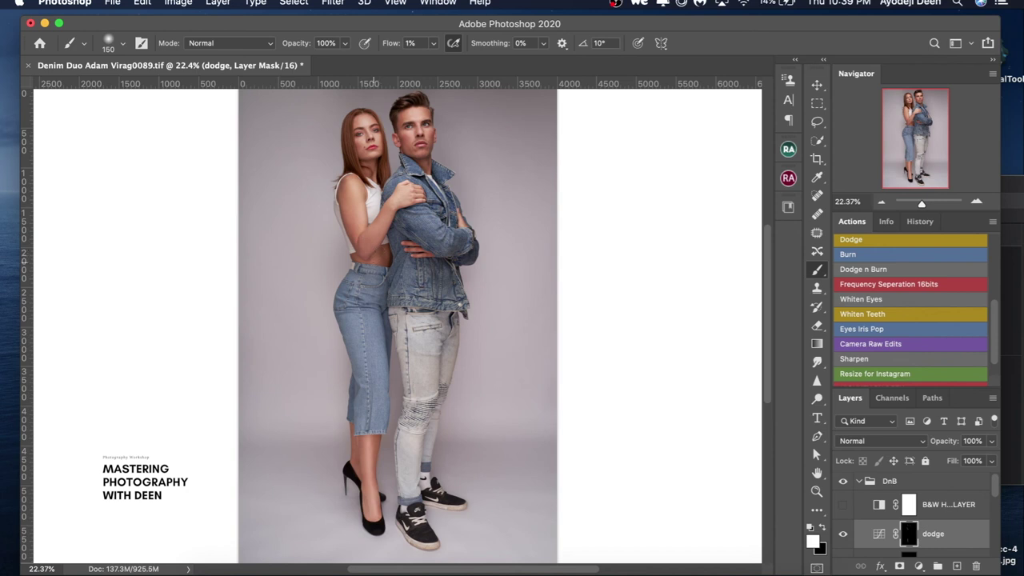
Compare the image with and without dodging, then select the burn layer with B&W on.
click(842, 533)
click(843, 533)
scroll(991, 490, down, 2)
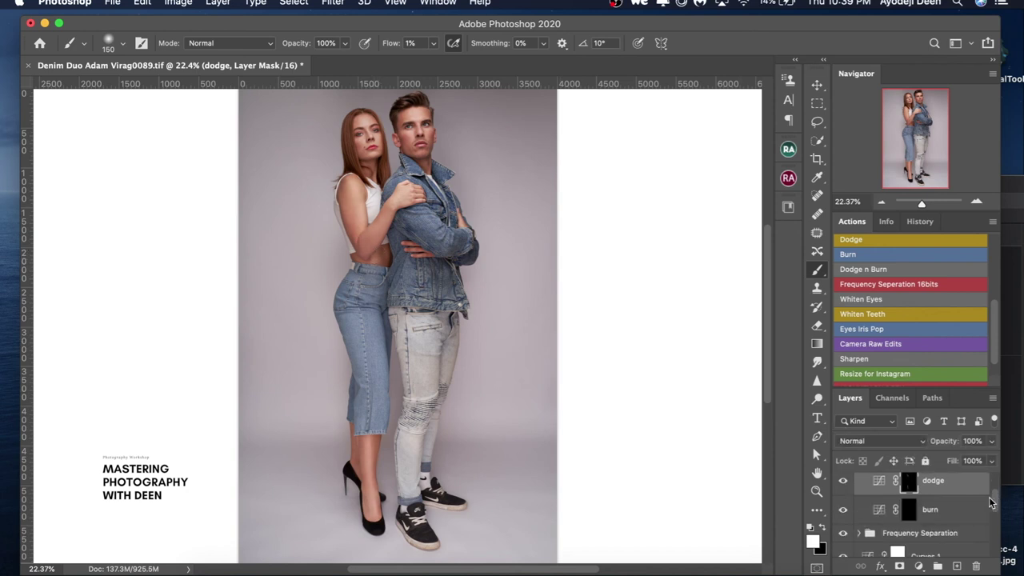
click(891, 512)
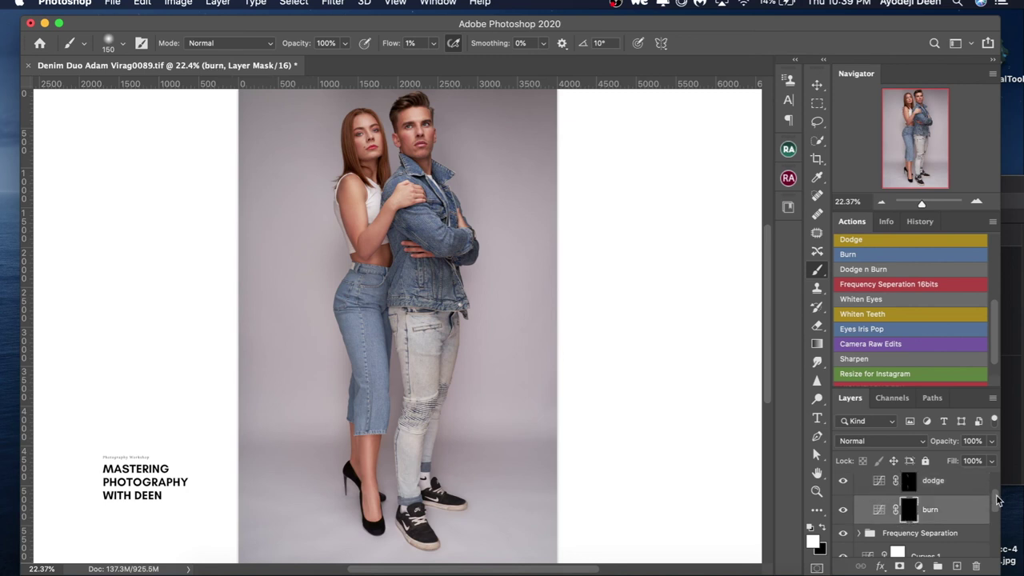
scroll(998, 501, up, 1)
click(843, 487)
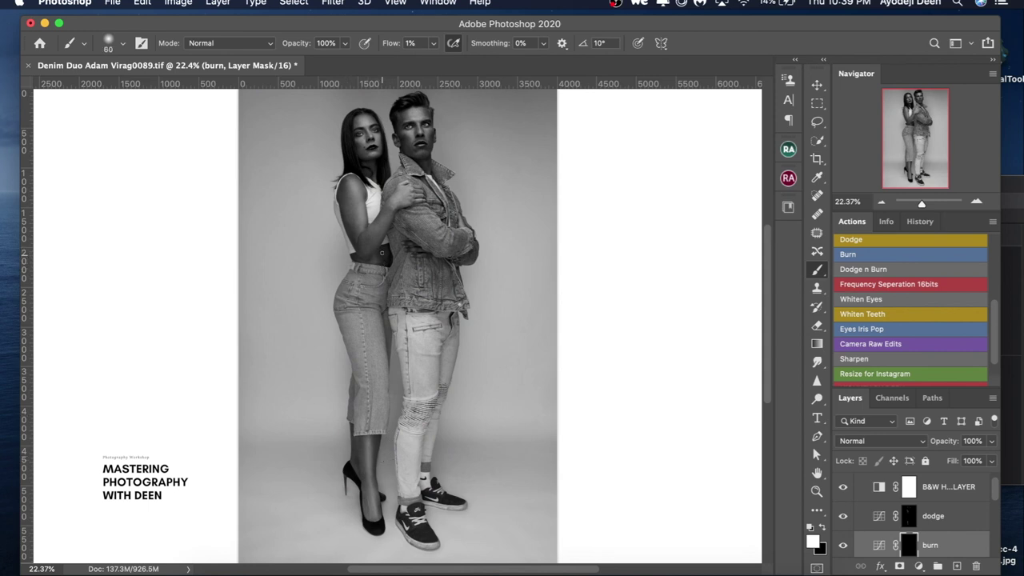
Burn the man's face with a 90 px brush, then hide B&W and collapse the DnB group.
key(bracketright)
key(bracketright)
key(bracketright)
key(bracketright)
key(bracketright)
click(845, 485)
drag(994, 490, 987, 456)
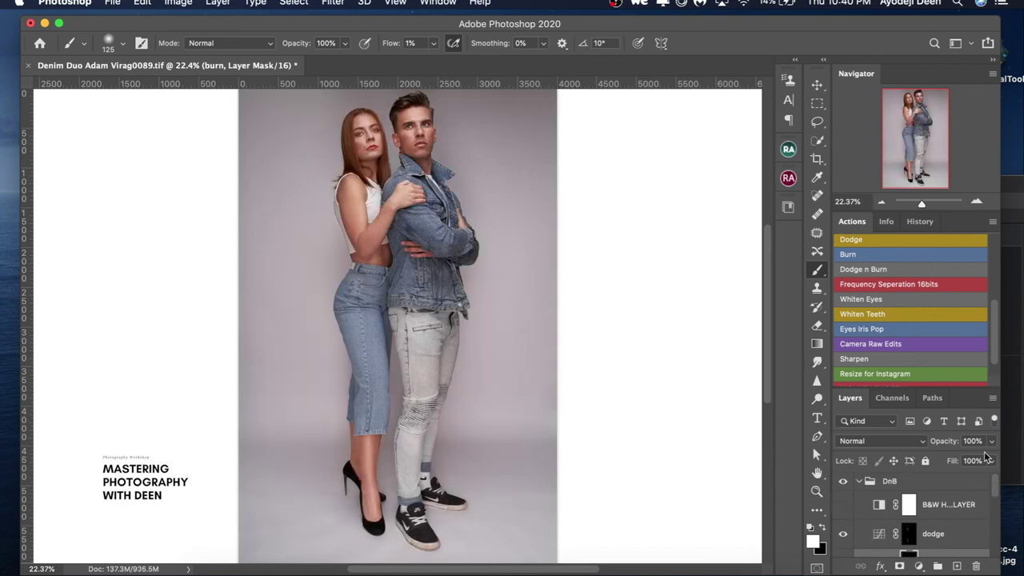
click(859, 481)
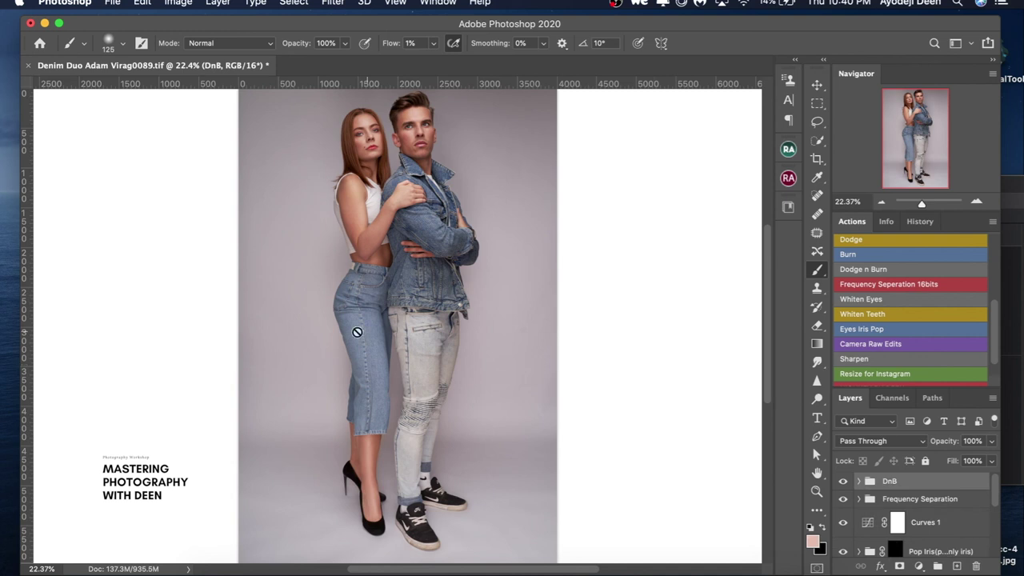
Hide and restore the rulers, then add a Hue/Saturation adjustment layer.
key(super+0)
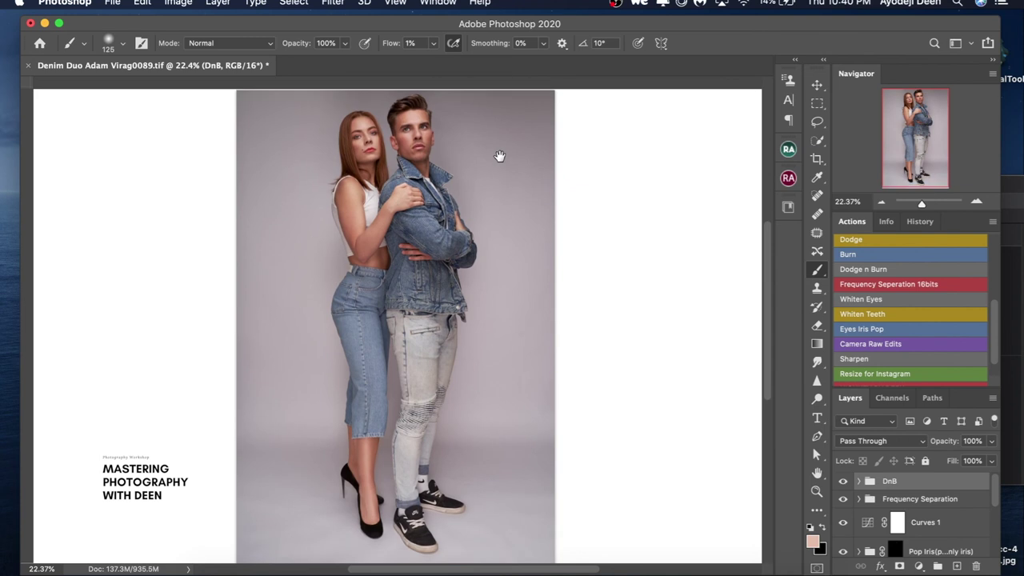
key(ctrl+r)
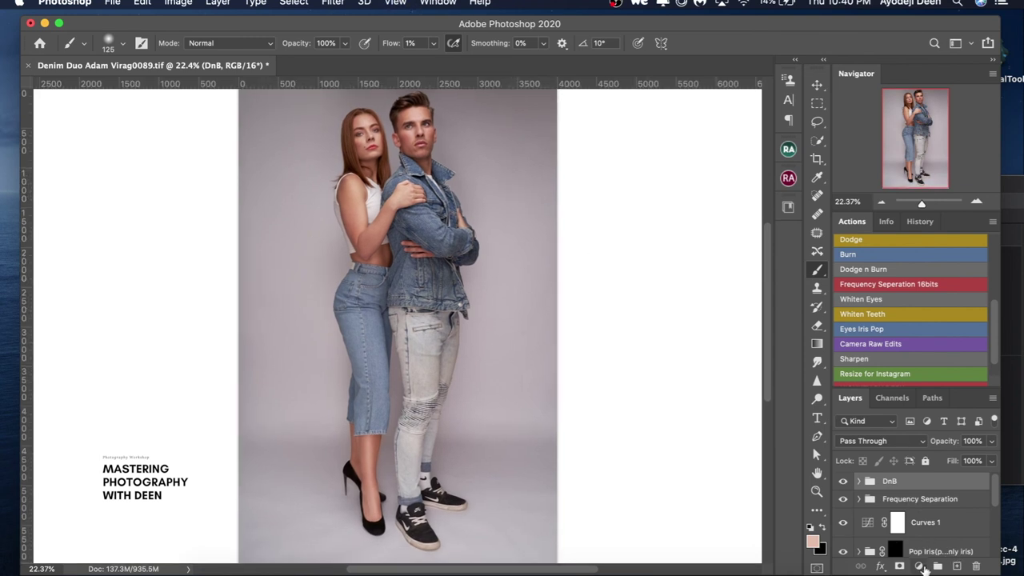
click(918, 566)
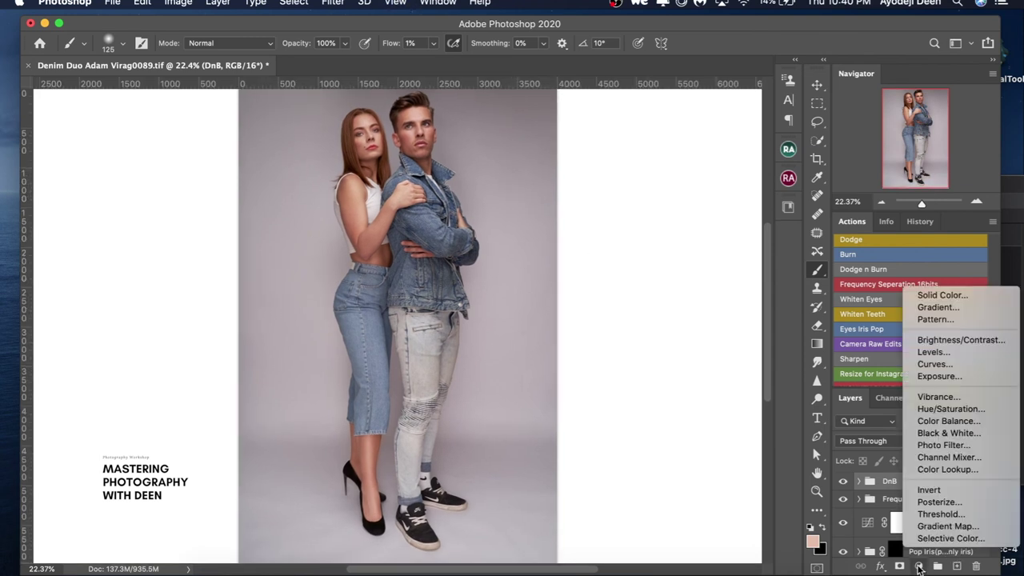
click(918, 408)
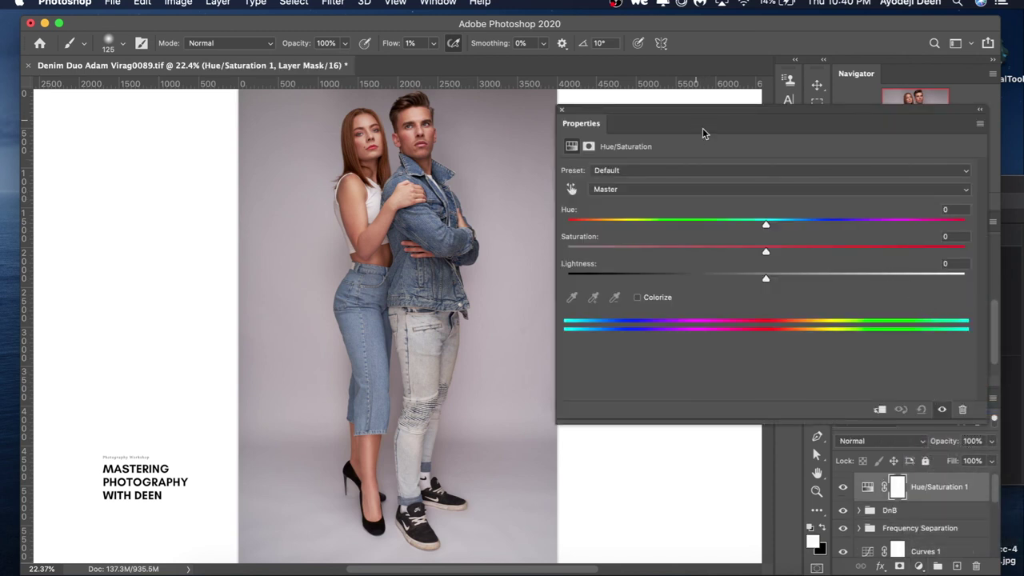
Limit the adjustment to Blues with Hue -10 and Saturation -10, comparing before and after.
click(706, 189)
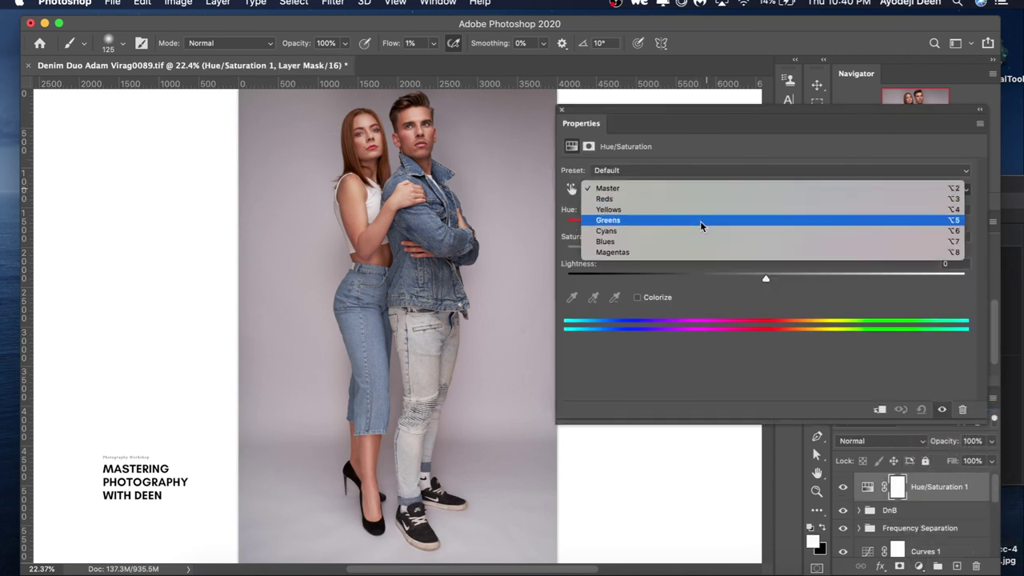
click(687, 241)
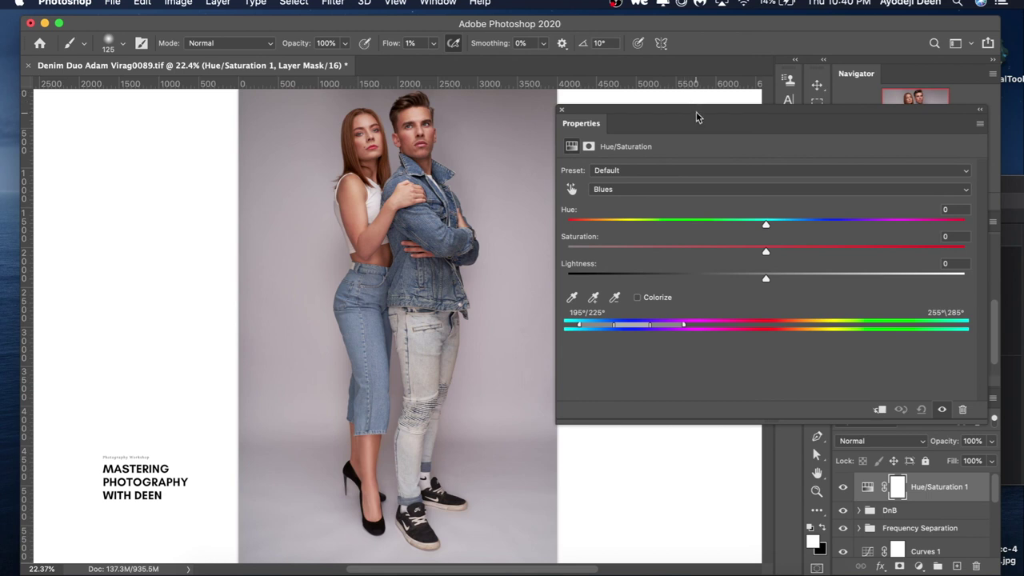
drag(705, 111, 718, 112)
mouse_move(778, 223)
mouse_down()
mouse_move(758, 228)
mouse_move(823, 226)
mouse_move(758, 225)
mouse_up()
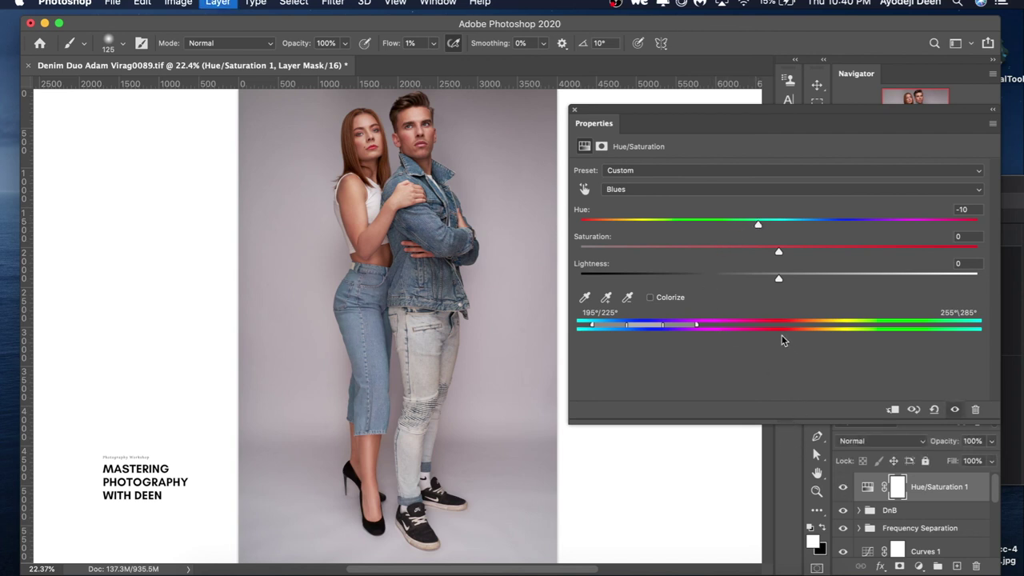
mouse_move(779, 252)
mouse_down()
mouse_move(844, 255)
mouse_move(742, 254)
mouse_move(759, 253)
mouse_up()
key(super+comma)
key(super+comma)
key(super+comma)
key(super+comma)
key(super+comma)
key(super+comma)
key(super+comma)
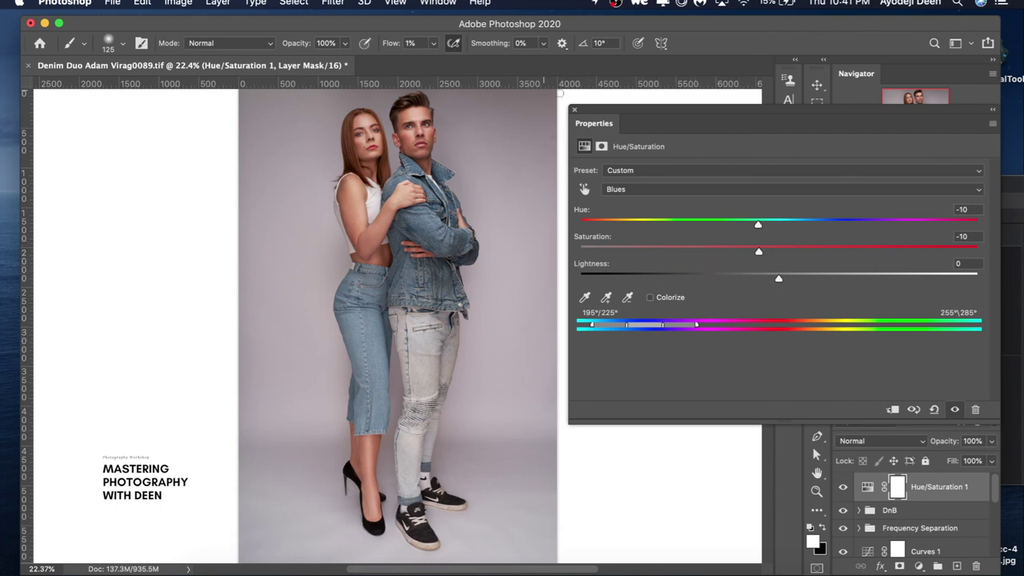
Add a Selective Color adjustment layer and lower Cyan in the Reds to -10.
click(574, 110)
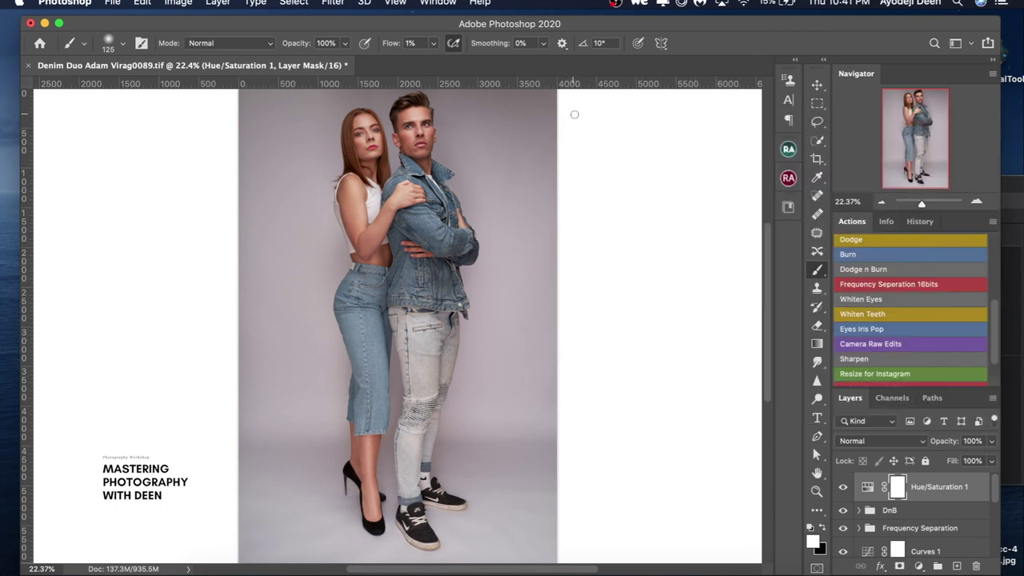
click(917, 566)
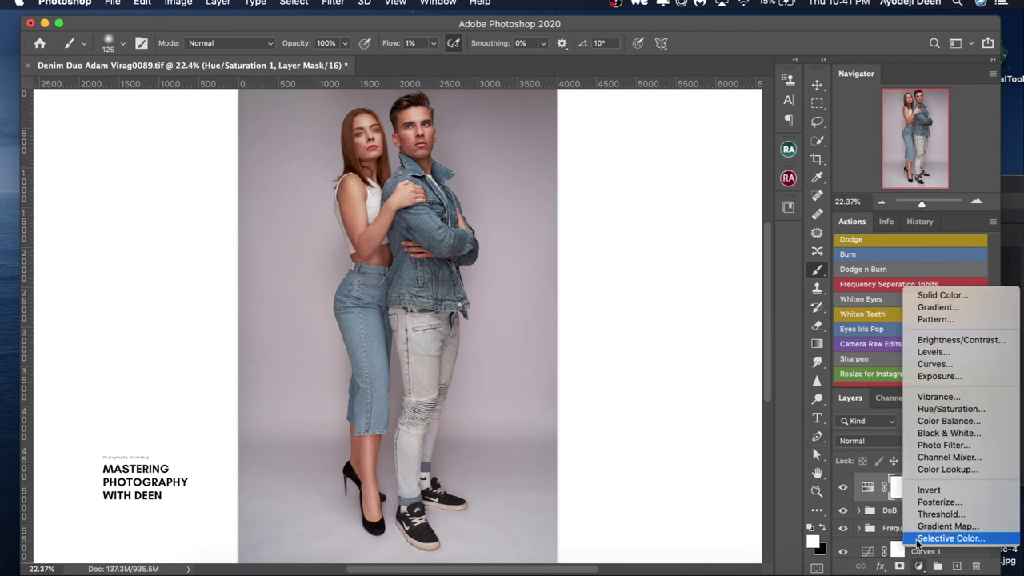
click(920, 539)
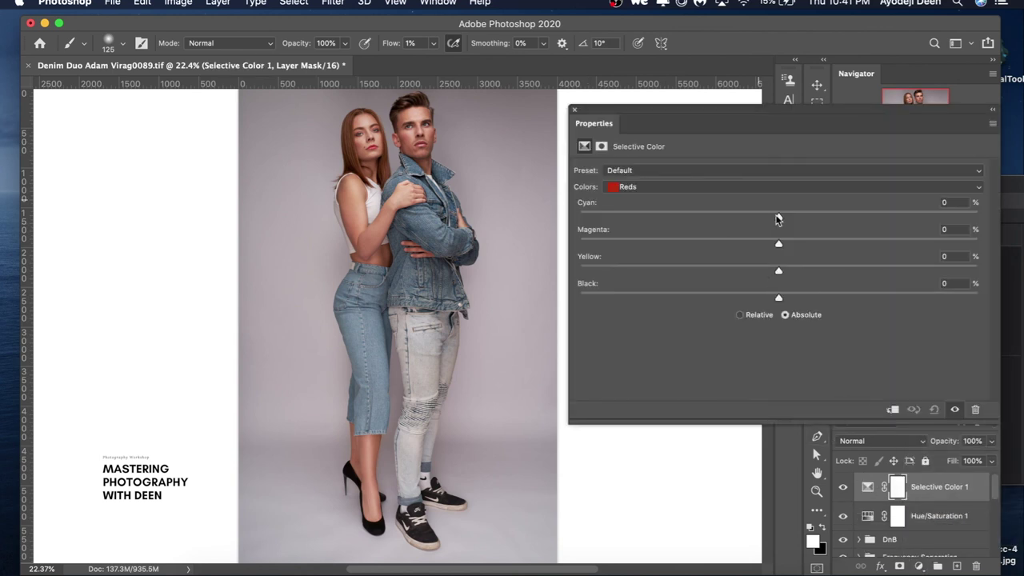
drag(781, 222, 770, 221)
click(842, 486)
click(842, 486)
drag(758, 214, 758, 214)
Toggle the Selective Color layer on and off to compare, then close its properties.
click(842, 488)
click(842, 487)
click(843, 487)
click(842, 488)
click(842, 487)
click(843, 488)
click(842, 487)
click(843, 488)
click(843, 488)
click(843, 488)
click(574, 110)
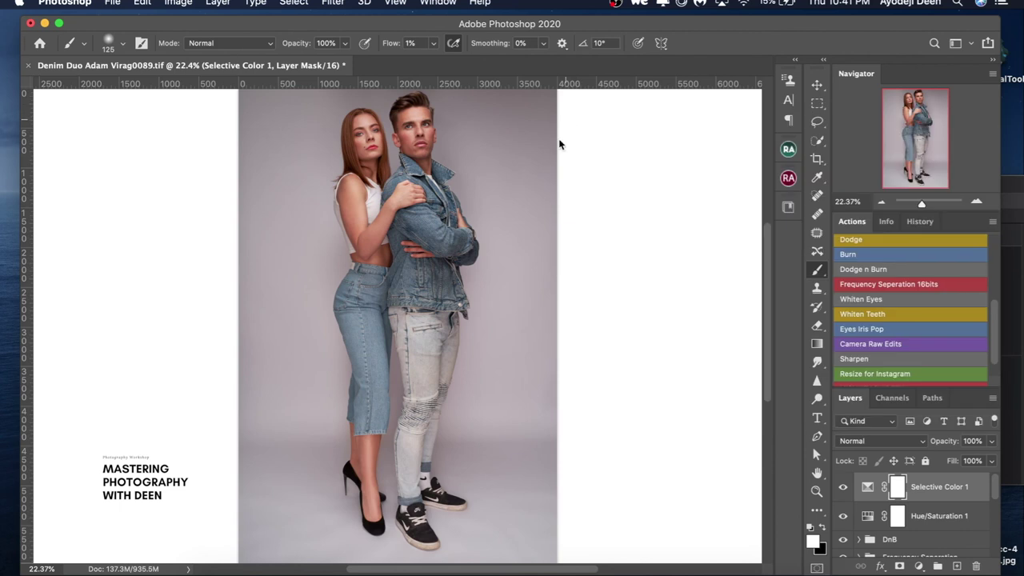
scroll(511, 200, down, 1)
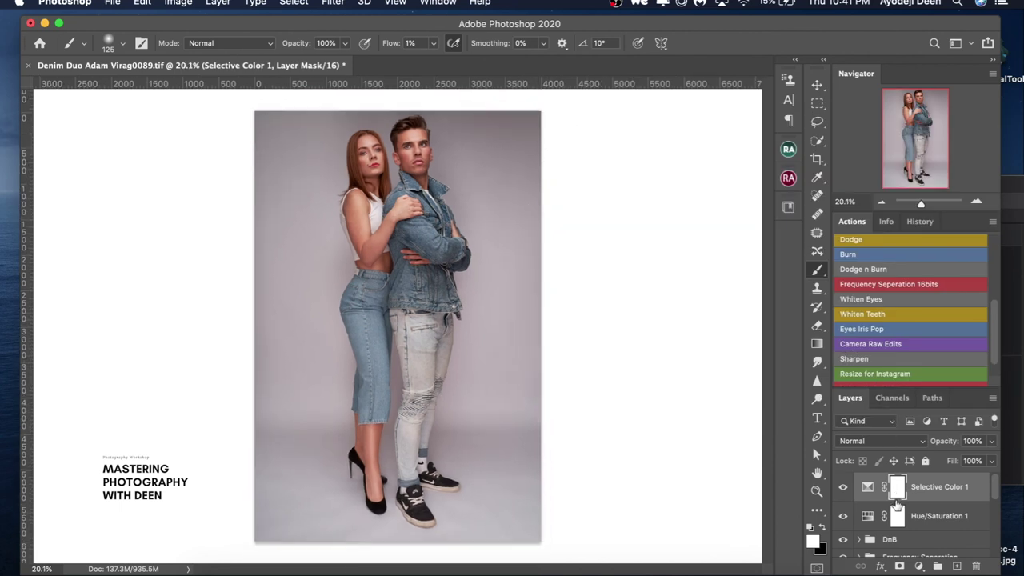
Add a Channel Mixer layer with the red output's Red value eased to +97%.
click(919, 567)
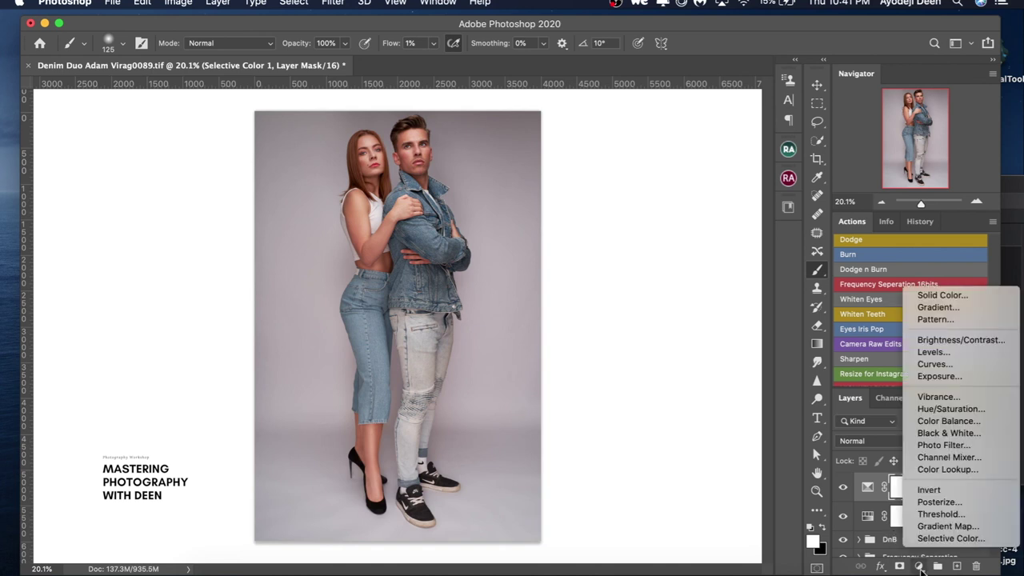
click(932, 458)
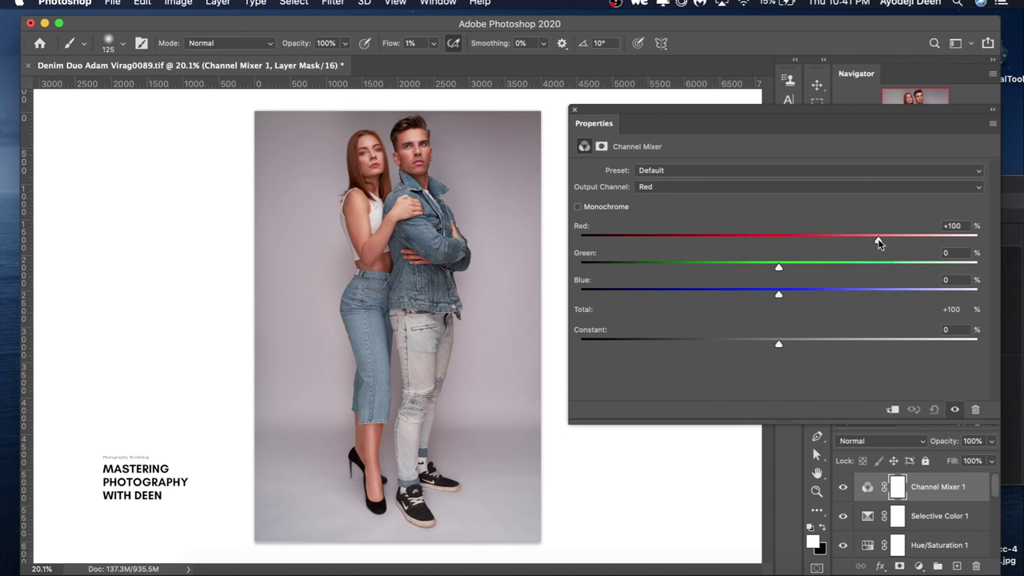
drag(879, 241, 876, 240)
drag(875, 237, 877, 238)
drag(878, 241, 877, 241)
drag(876, 236, 879, 239)
drag(879, 242, 877, 242)
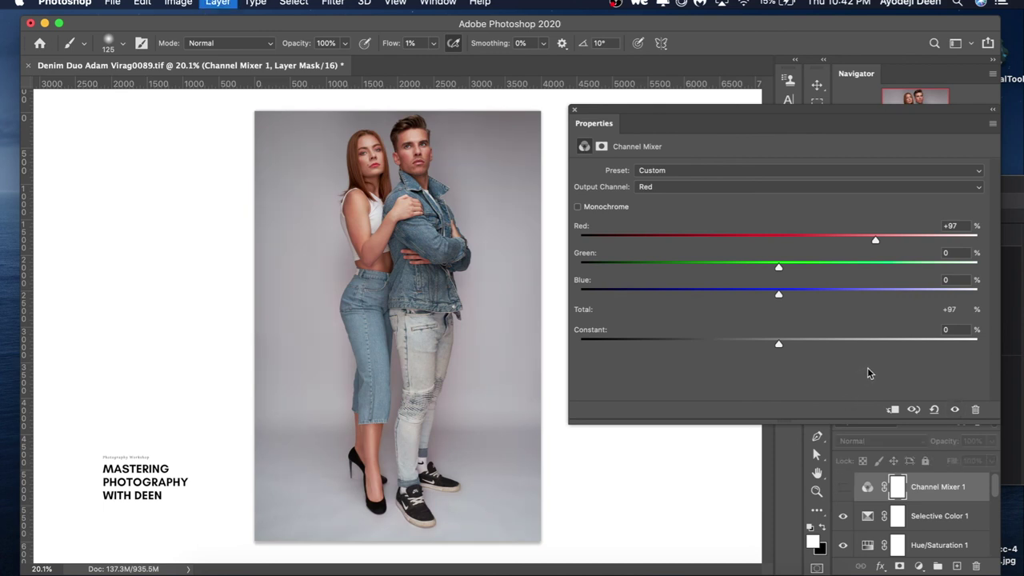
click(574, 109)
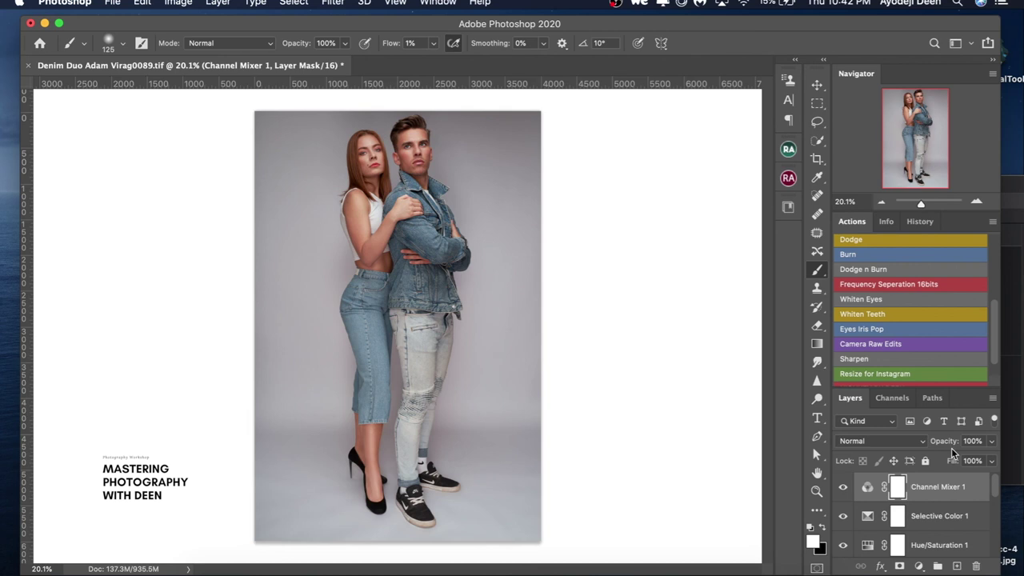
Resize the image to 1080 px wide, giving 1080 × 1620 pixels.
key(super+alt+i)
text(1080)
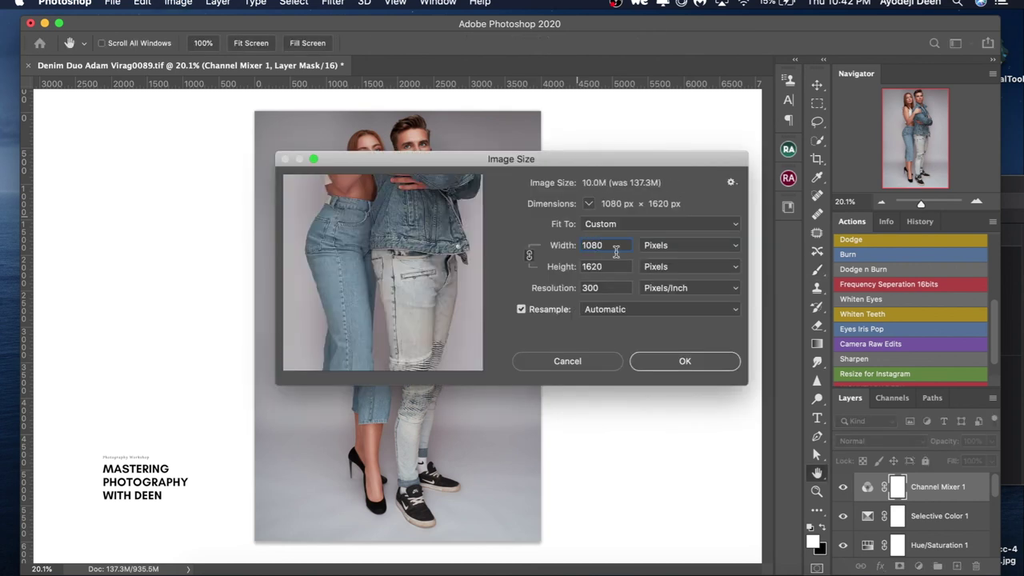
key(Return)
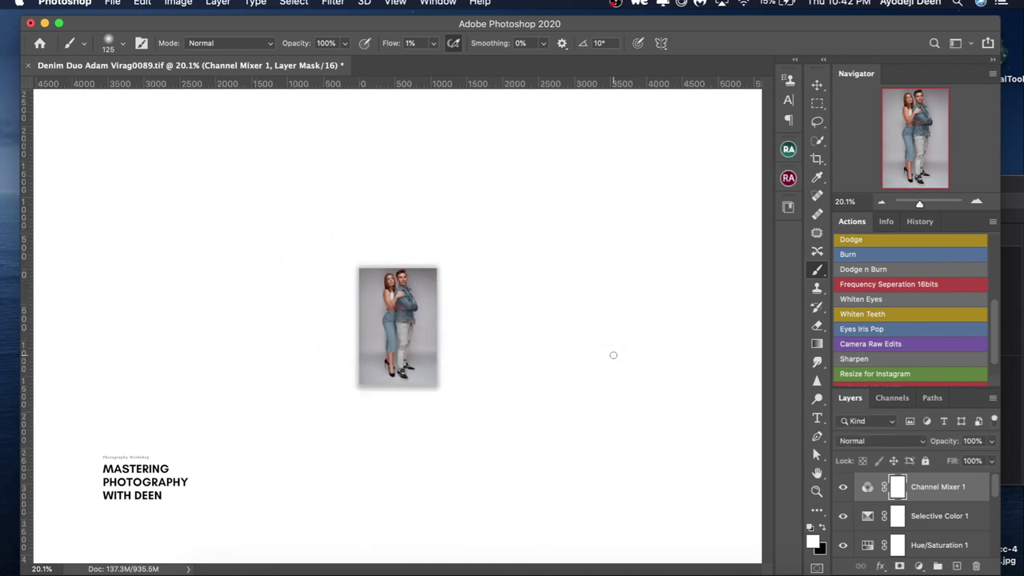
scroll(613, 356, up, 5)
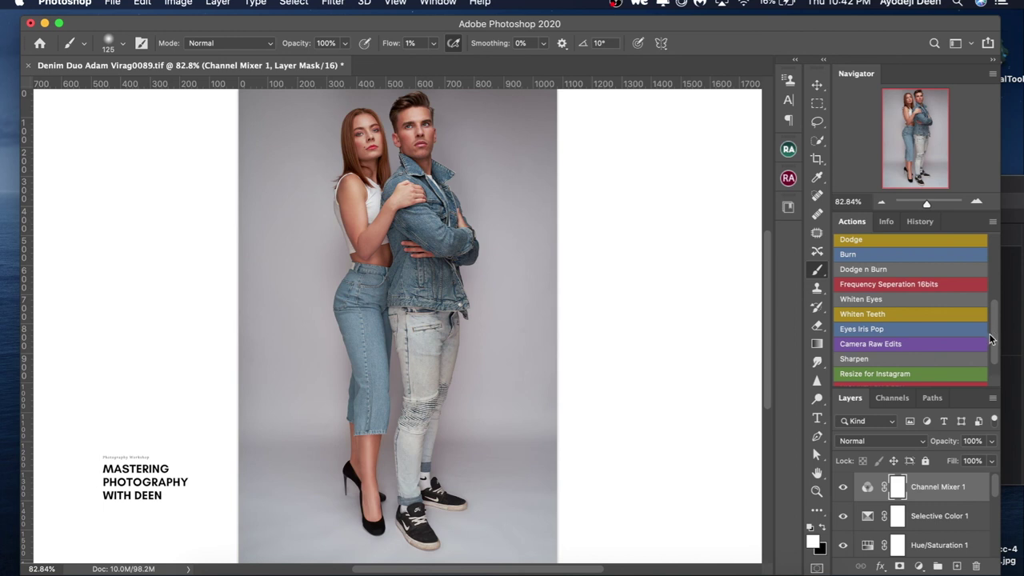
scroll(992, 376, down, 2)
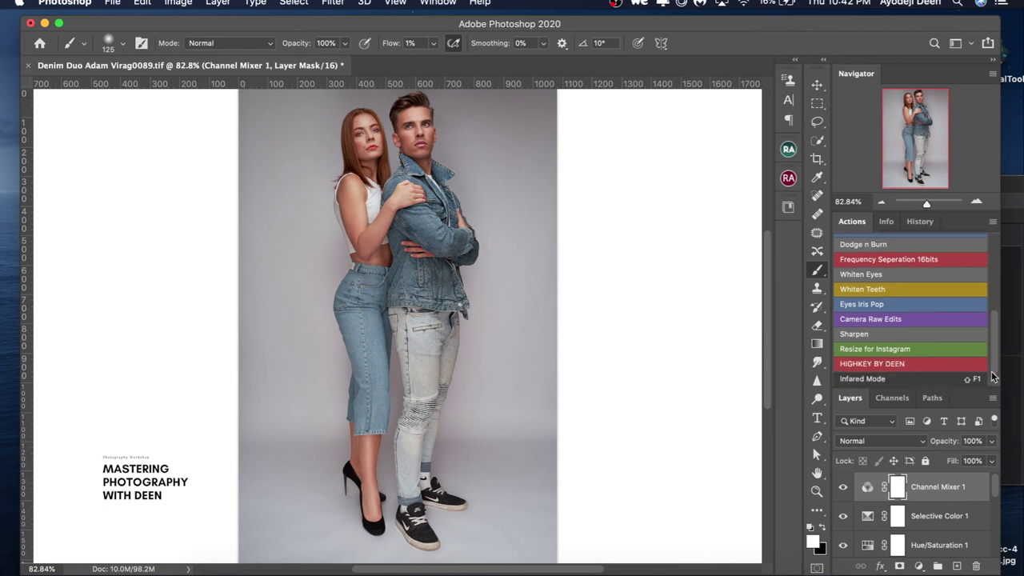
Run the Sharpen action to create the Overlay 50% sharpening layer and check its mask.
click(854, 334)
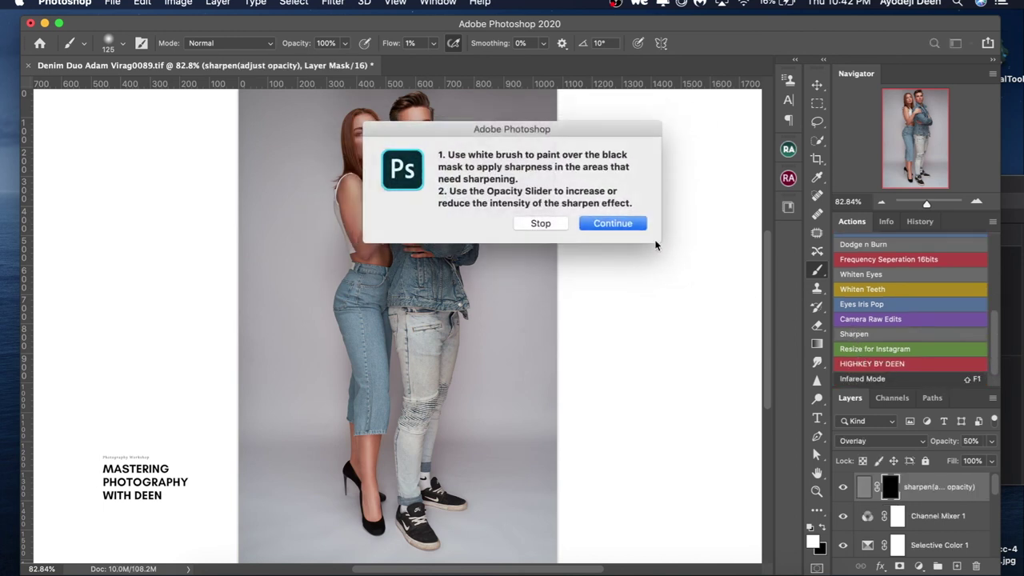
click(611, 224)
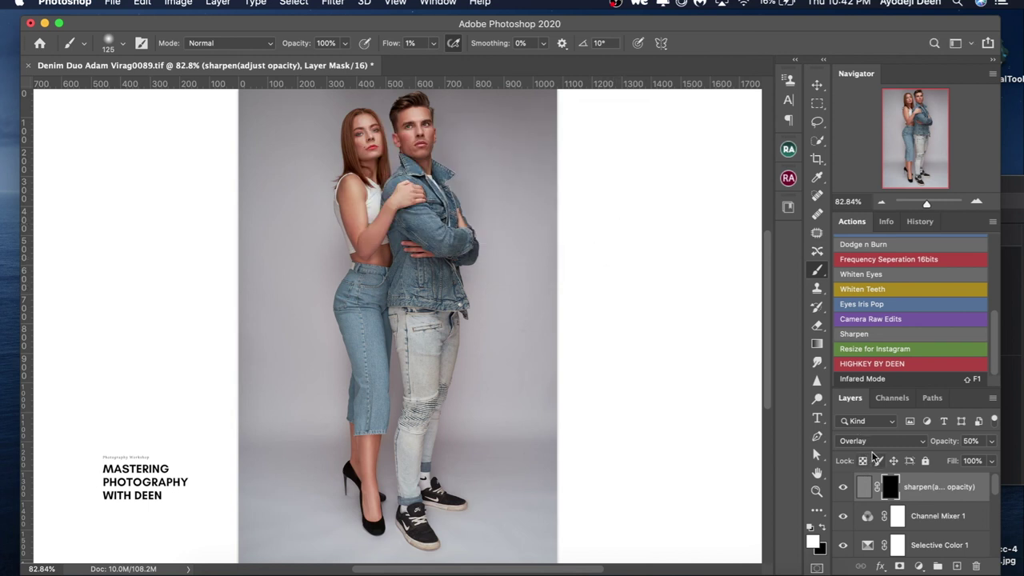
shift+click(889, 485)
shift+click(890, 485)
Resize the brush and raise its flow to 59% for painting sharpness through the mask.
key(bracketright)
key(bracketleft)
key(bracketleft)
key(bracketleft)
key(bracketleft)
key(bracketleft)
key(bracketleft)
key(bracketleft)
key(bracketleft)
click(433, 43)
drag(434, 61, 475, 62)
key(bracketleft)
key(bracketleft)
key(bracketleft)
key(bracketright)
key(bracketright)
key(bracketright)
Toggle between the original background photo and the full retouch to compare them.
drag(994, 490, 995, 544)
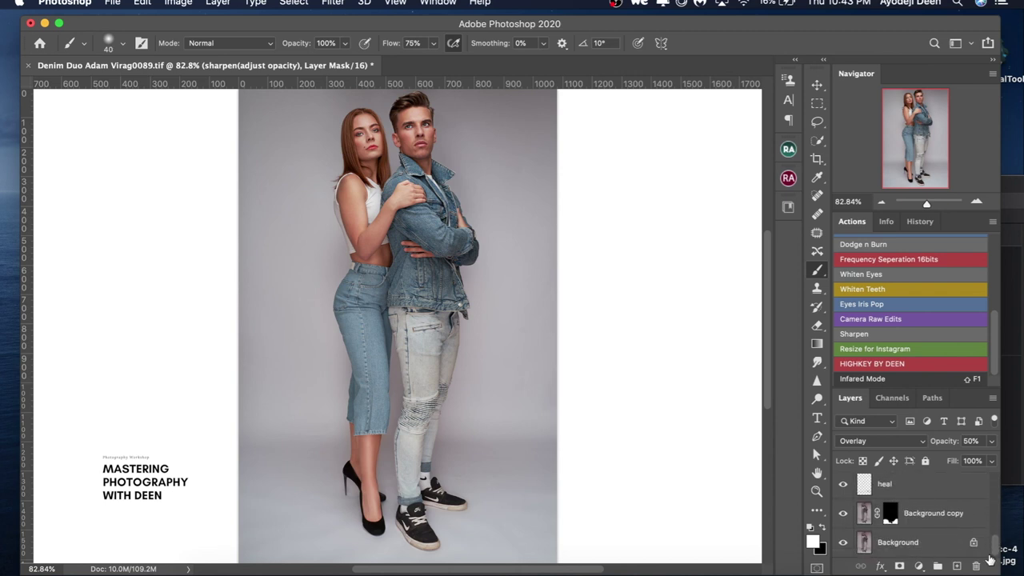
alt+click(843, 543)
alt+click(843, 543)
alt+click(843, 543)
alt+click(844, 543)
alt+click(843, 543)
alt+click(843, 543)
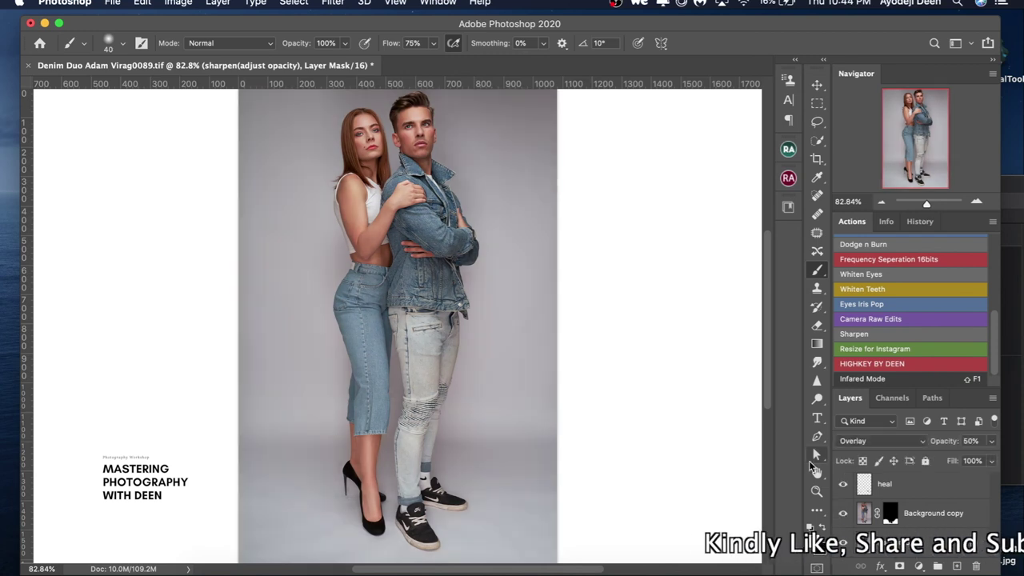
Save the image as TIFF, then step back and forward through the edit history.
key(super+s)
click(690, 186)
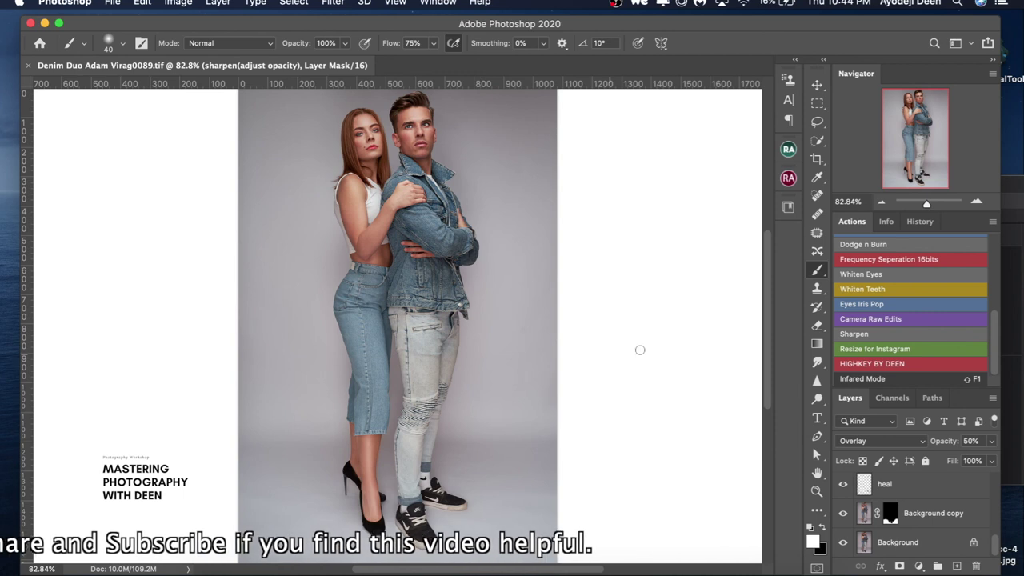
key(ctrl+z)
key(ctrl+z)
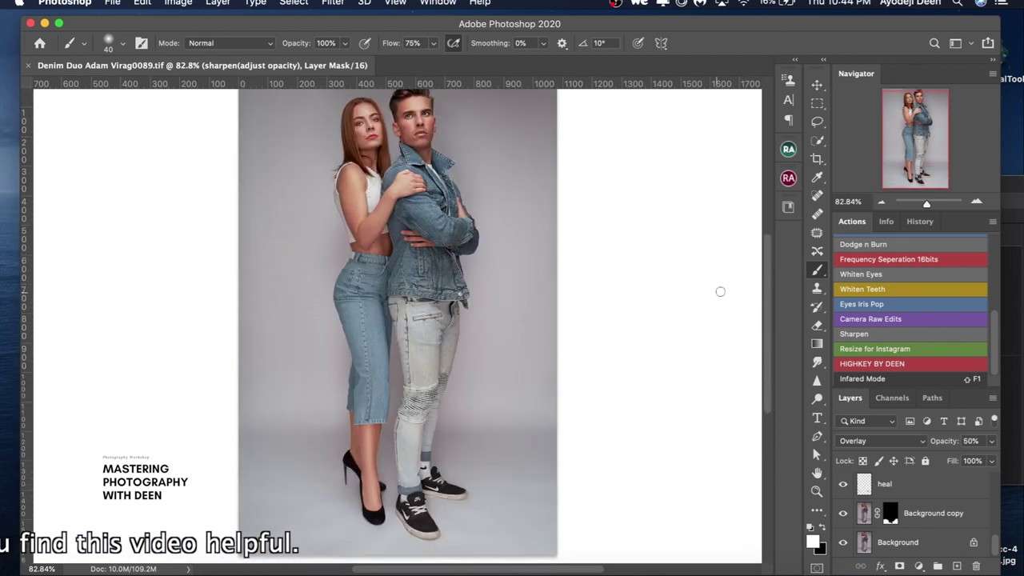
key(ctrl+z)
key(ctrl+z)
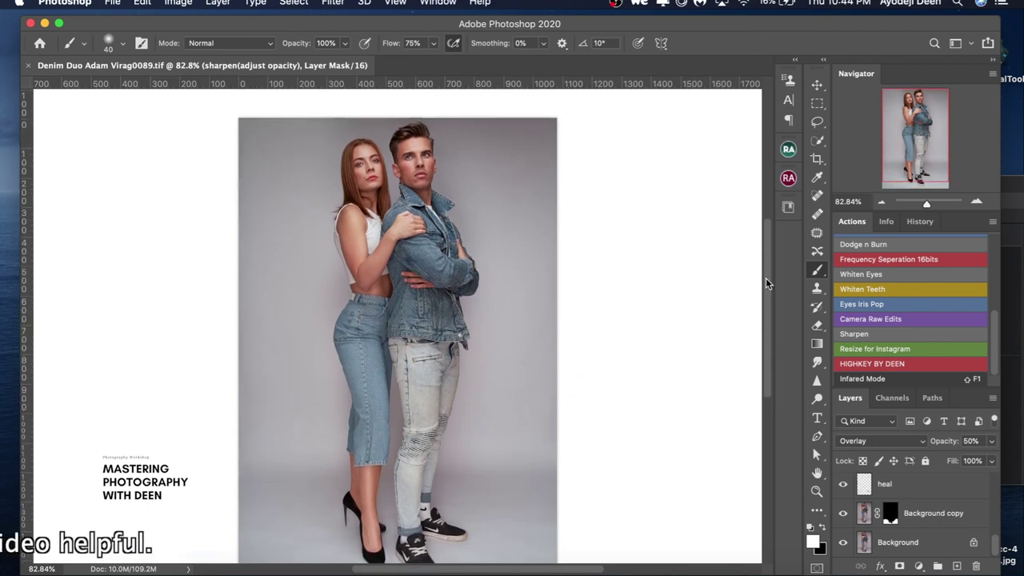
key(ctrl+z)
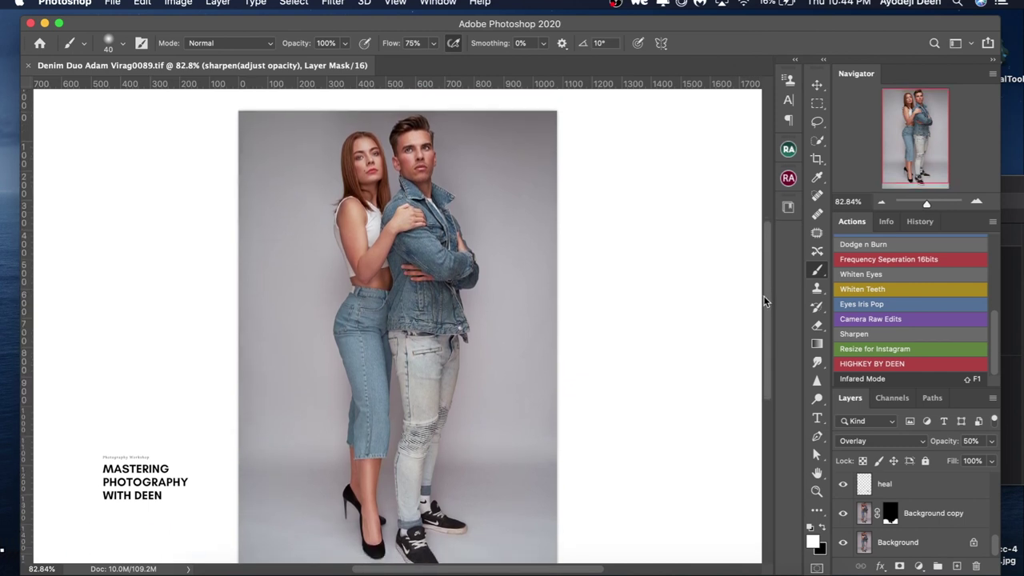
key(ctrl+z)
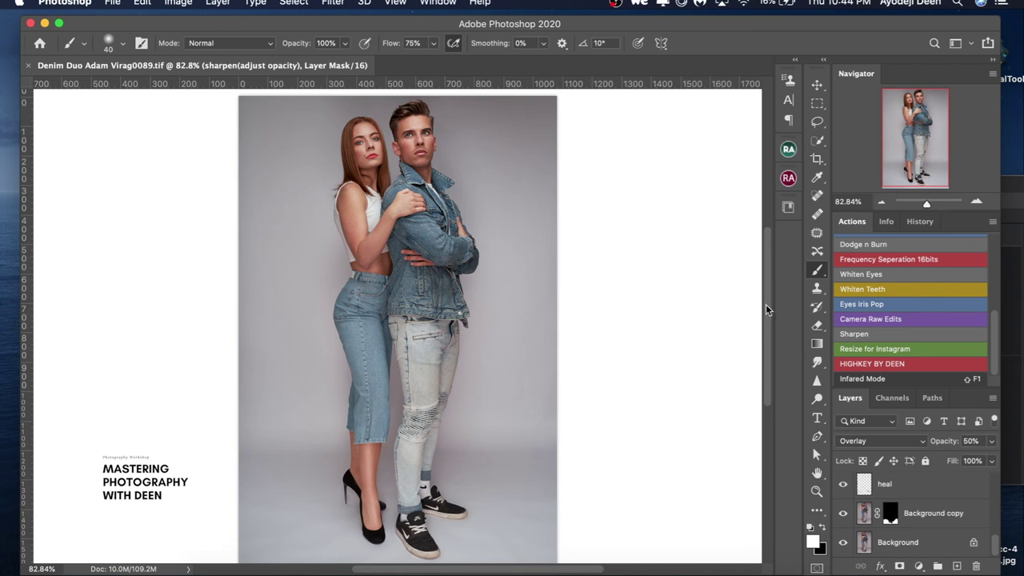
key(ctrl+z)
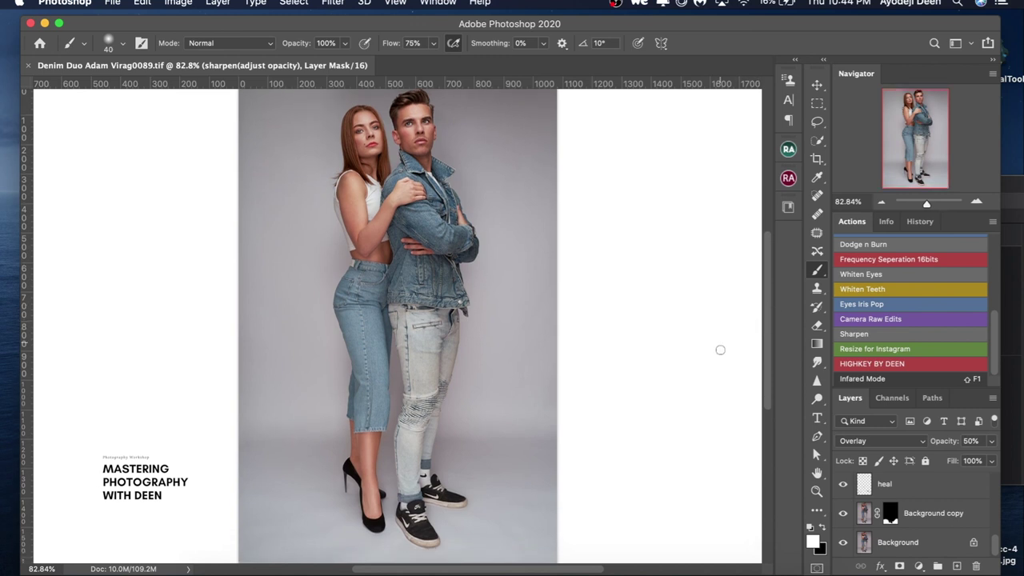
key(ctrl+z)
key(ctrl+z)
key(ctrl+z)
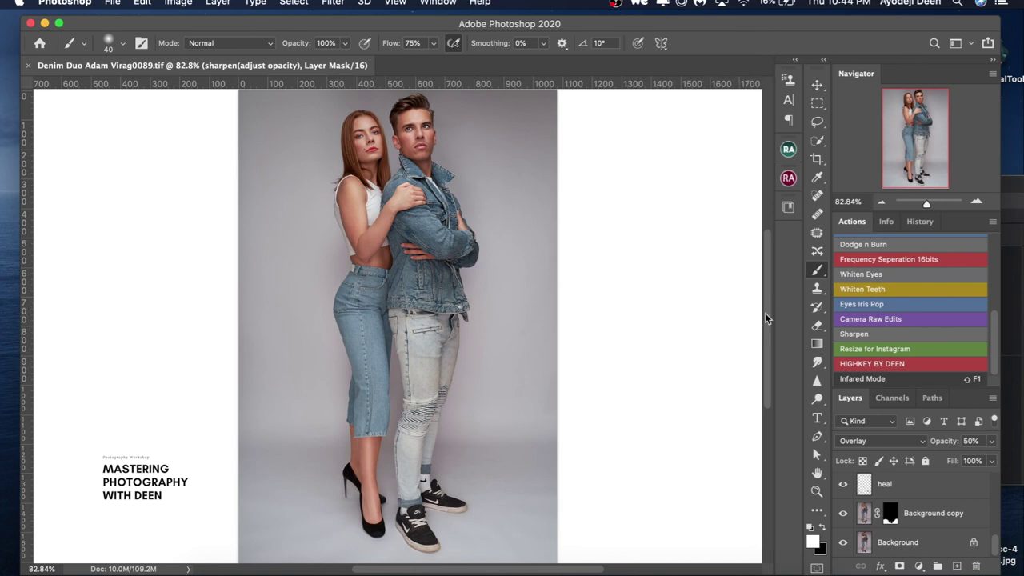
key(ctrl+z)
key(ctrl+z)
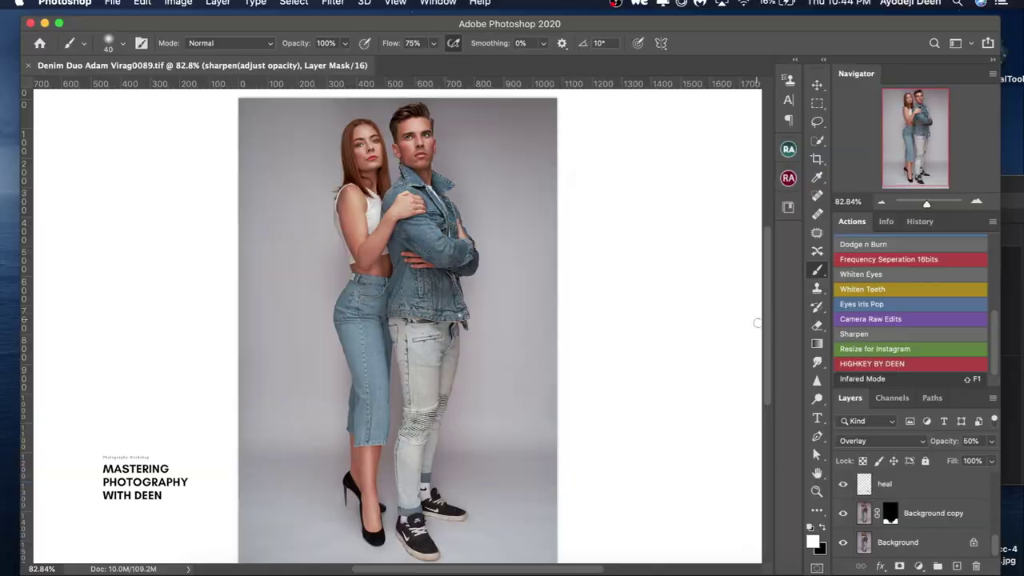